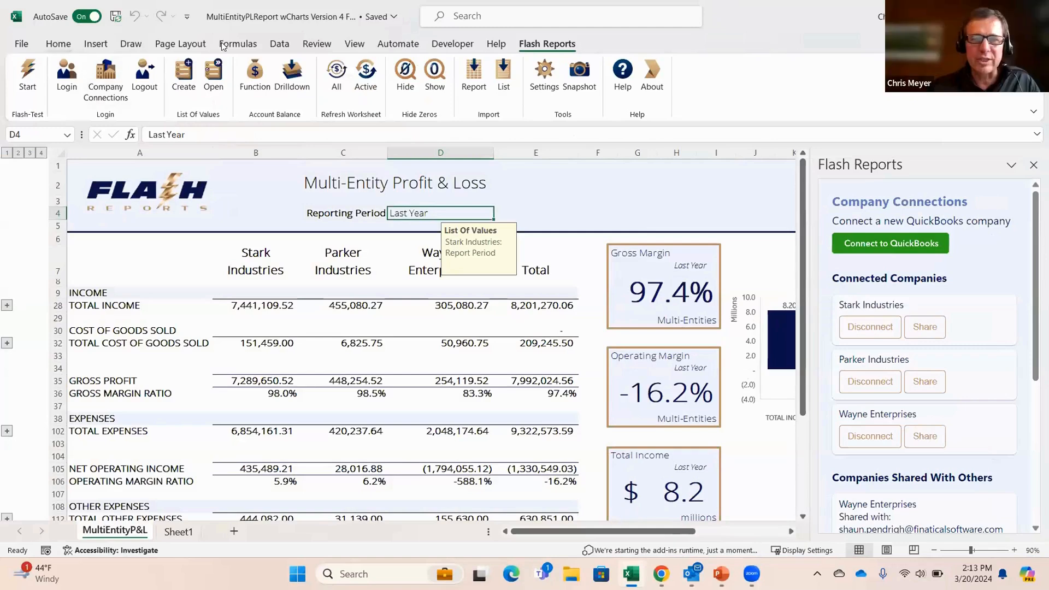
# Step: Search the Office Add-ins store for "flash", close the store, and bring back the Flash Reports commands
pyautogui.click(60, 46)
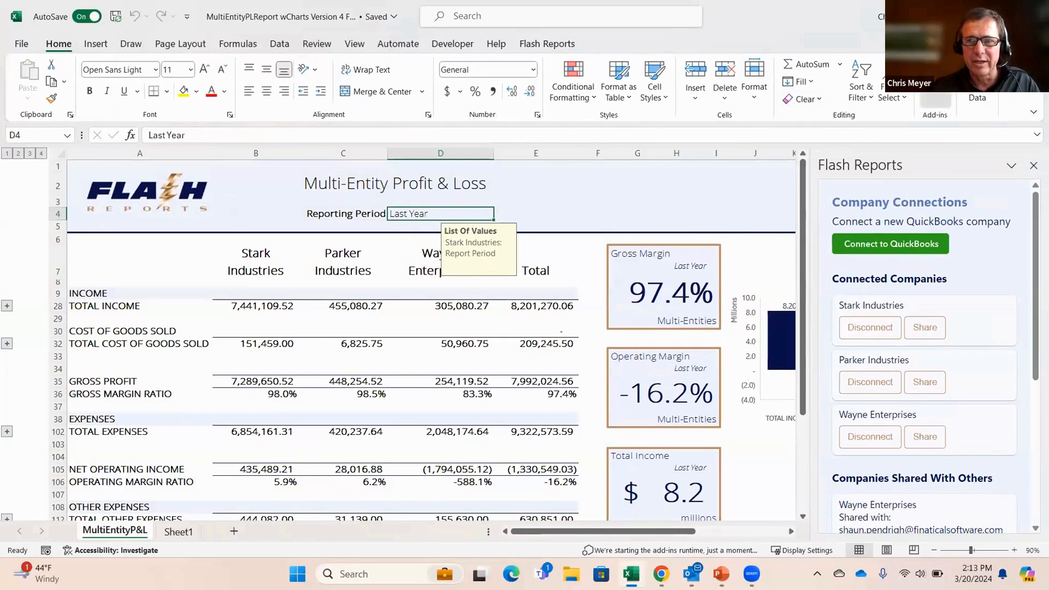
pyautogui.click(936, 85)
pyautogui.click(996, 409)
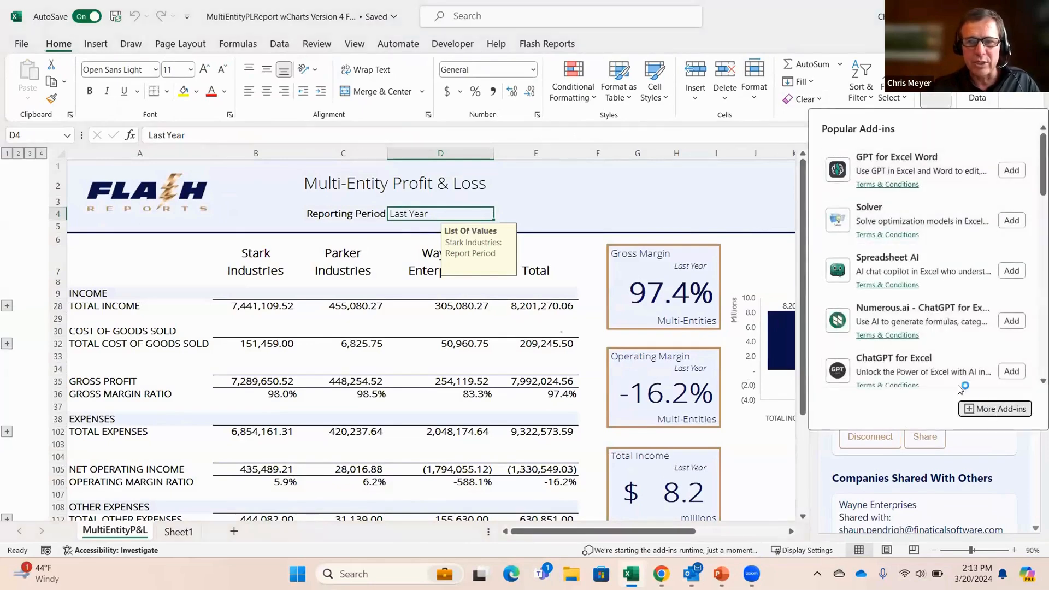
pyautogui.click(338, 148)
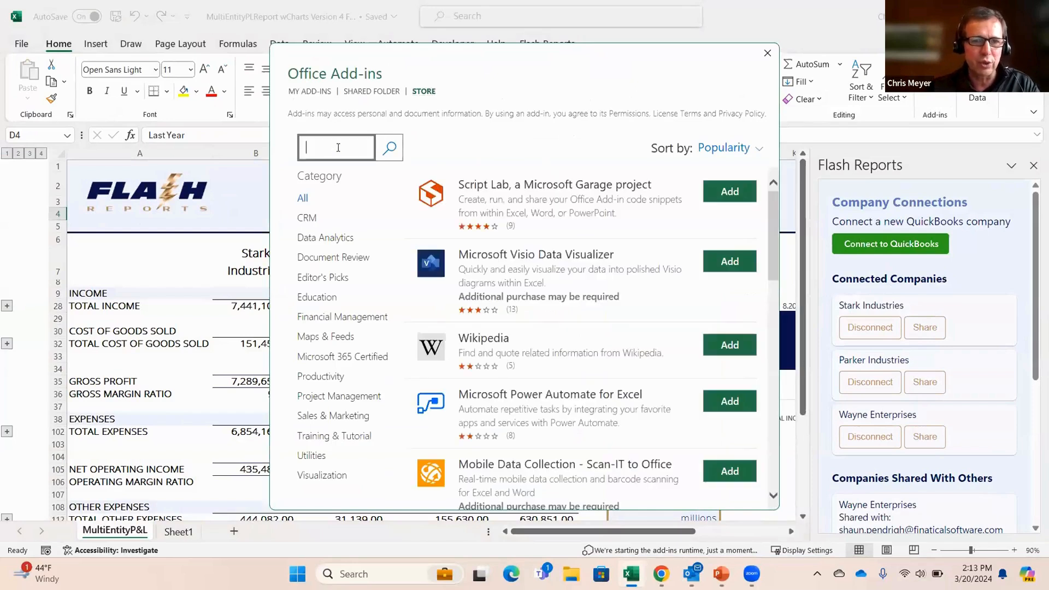
pyautogui.write('flash')
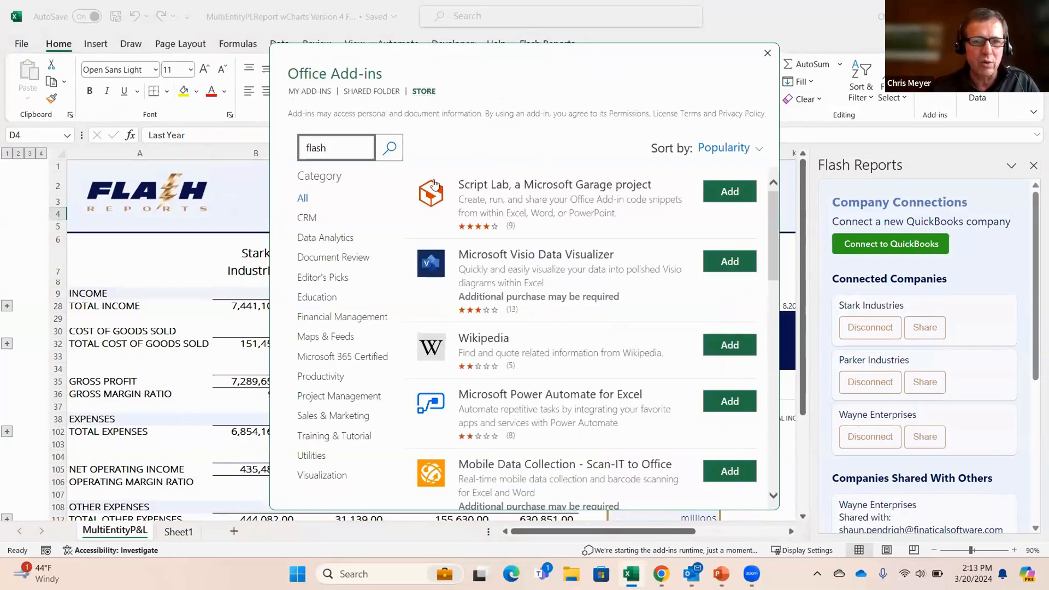
pyautogui.click(387, 149)
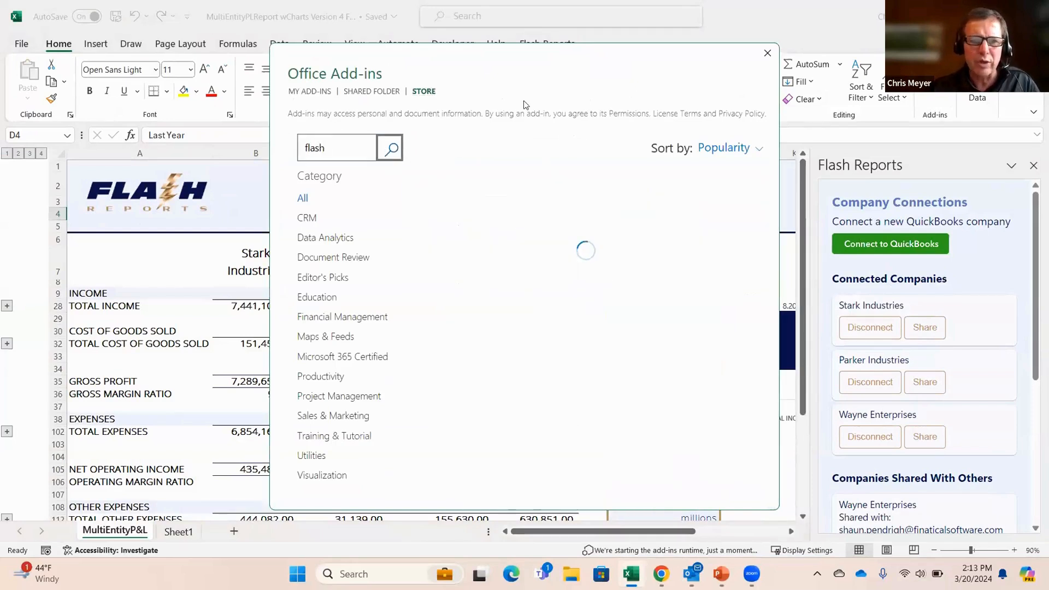
pyautogui.moveTo(599, 113); pyautogui.dragTo(593, 129)
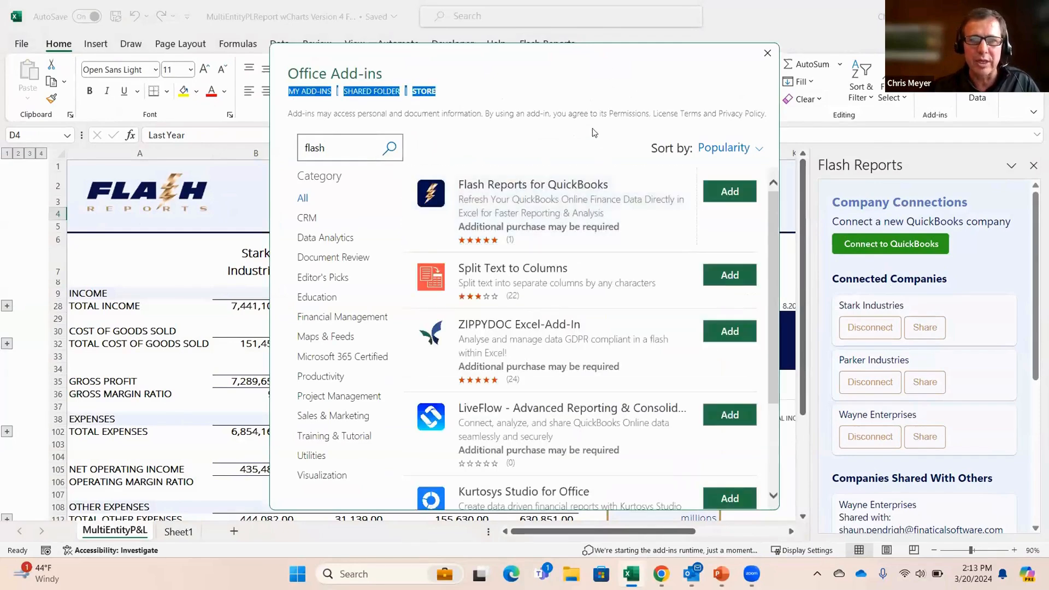
pyautogui.click(766, 52)
pyautogui.click(547, 44)
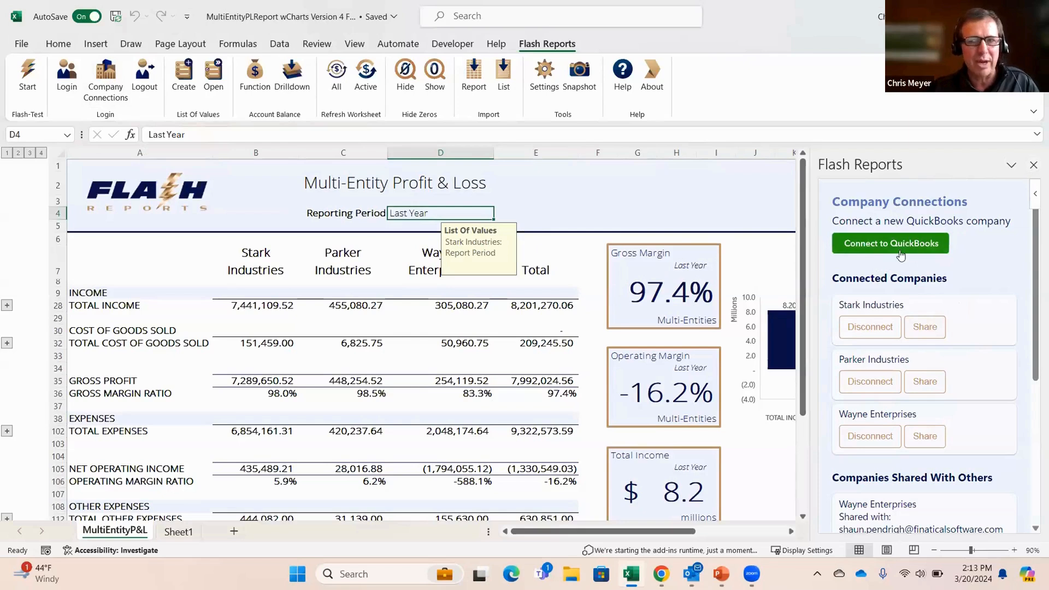
# Step: Close the Company Connections pane and check the Stark, Parker and Wayne company headings on the Profit & Loss report
pyautogui.click(1034, 165)
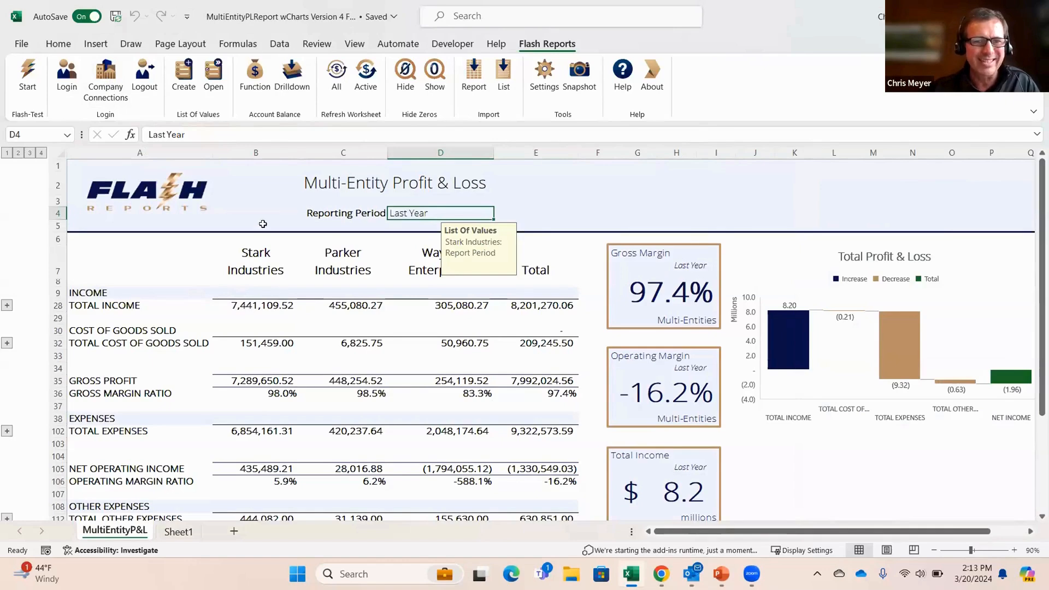
pyautogui.click(244, 263)
pyautogui.click(343, 264)
pyautogui.click(423, 272)
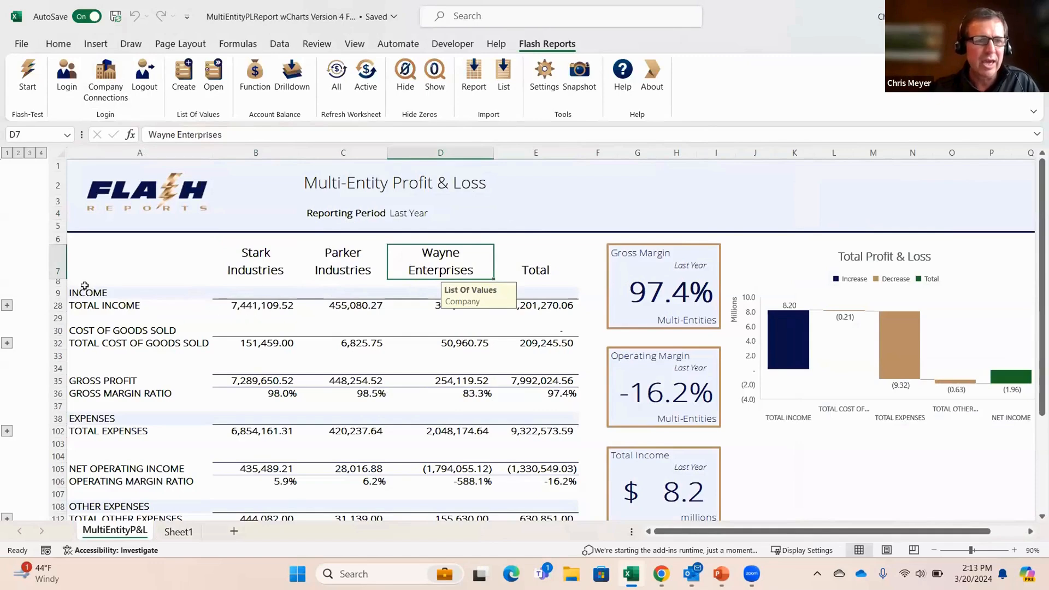
# Step: Expand the report's row outline to level 2 and examine the account balance formula for Stark Industries' Design income
pyautogui.click(19, 154)
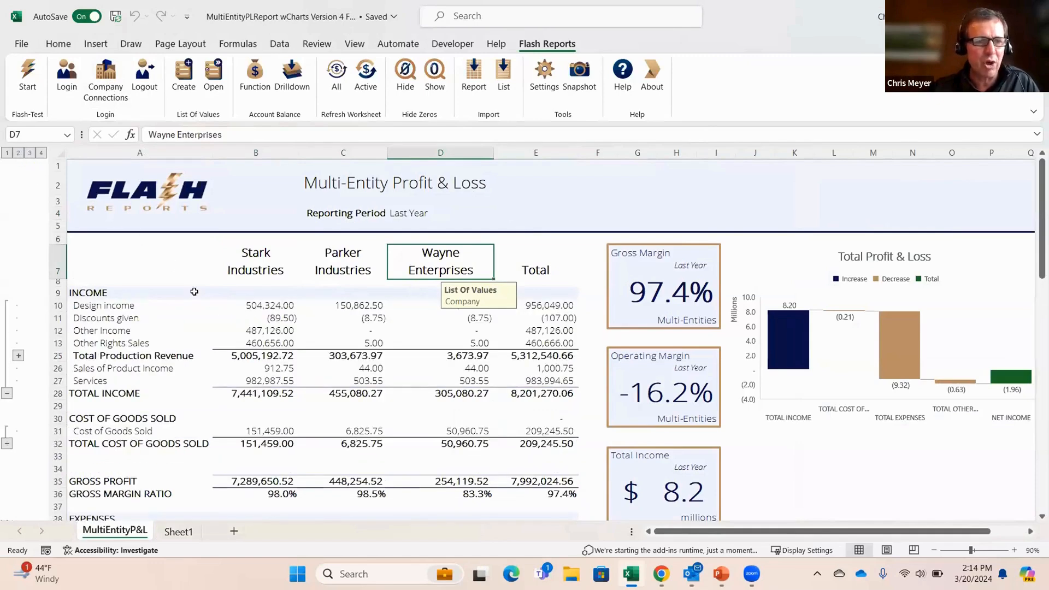
pyautogui.click(270, 305)
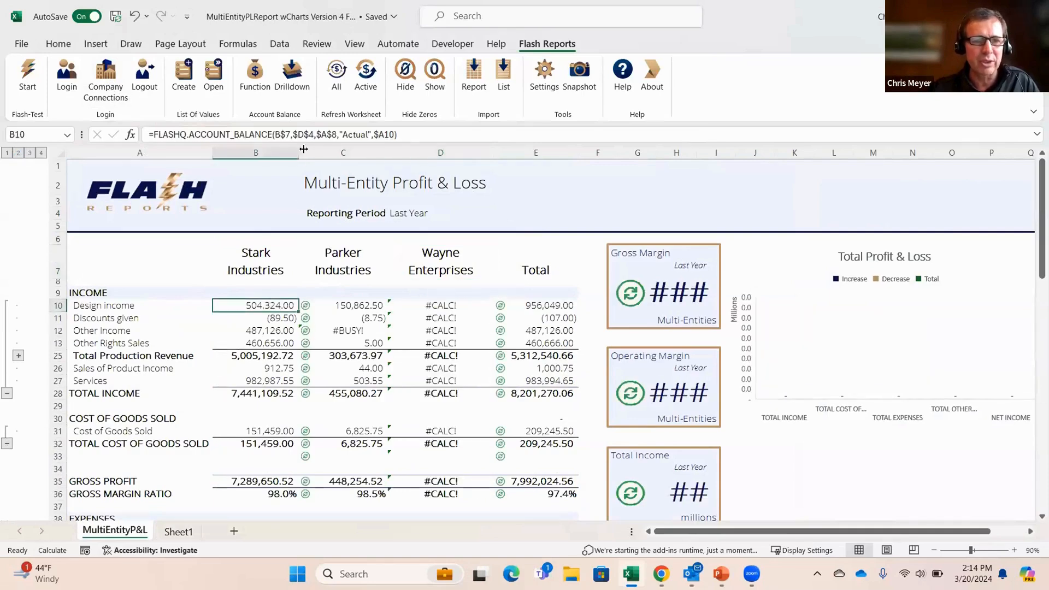
pyautogui.click(332, 132)
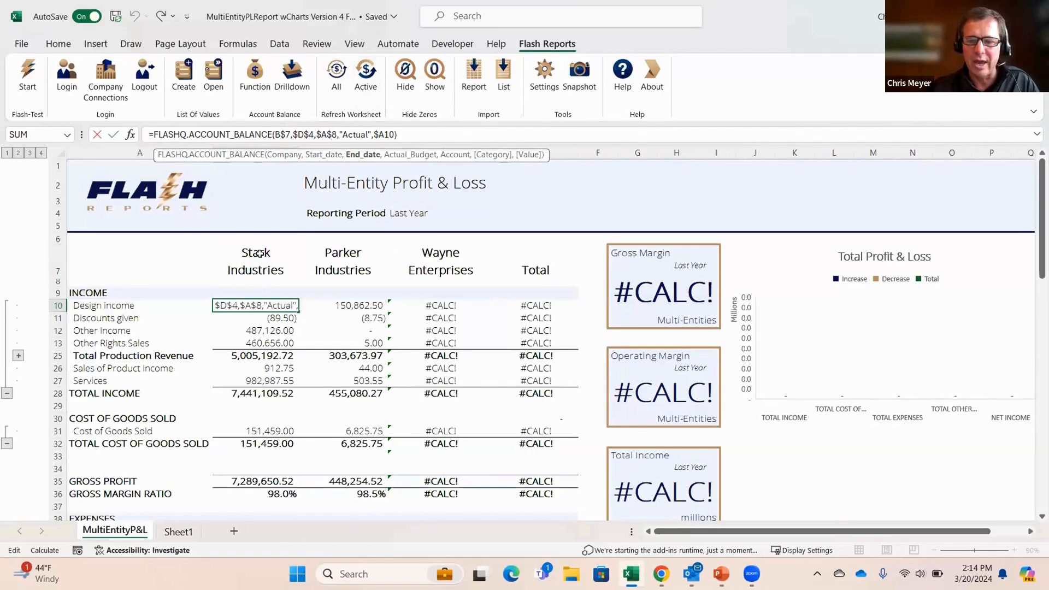
pyautogui.press('Return')
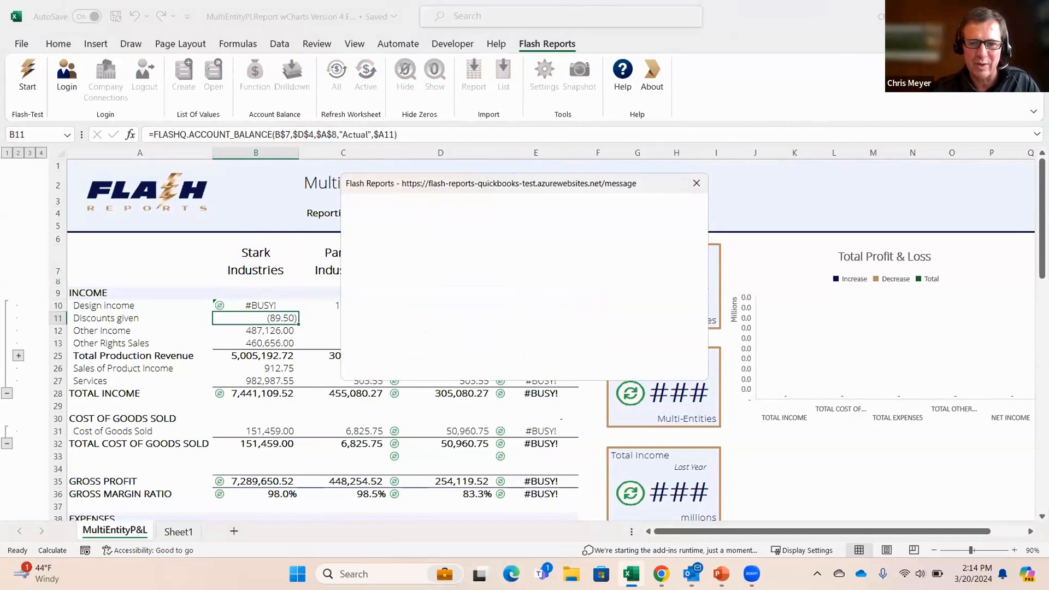
# Step: Return to the Profit & Loss workbook and dismiss the Flash Reports message dialog
pyautogui.click(970, 11)
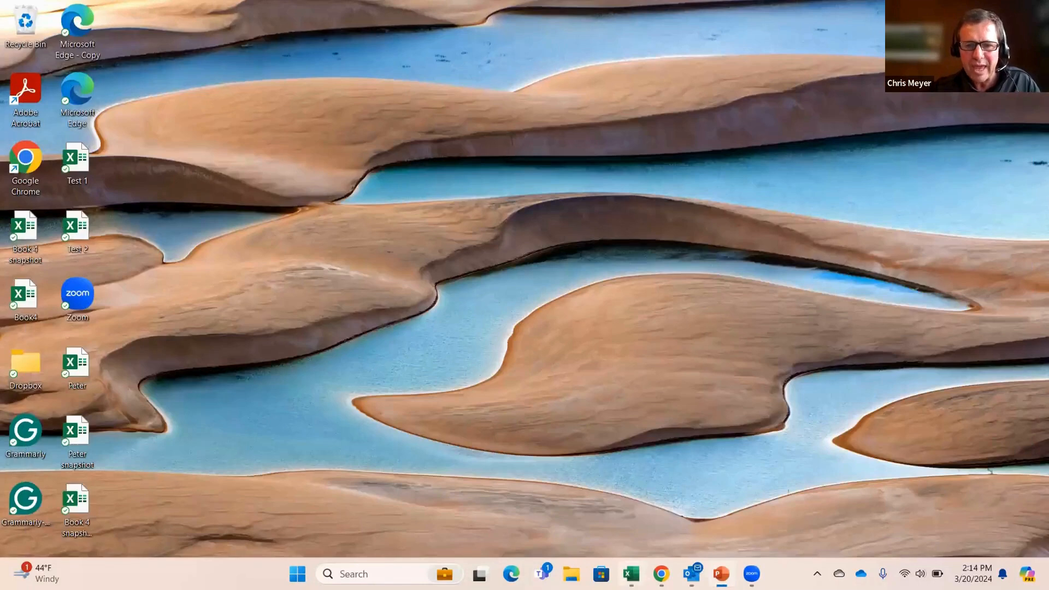
pyautogui.click(632, 574)
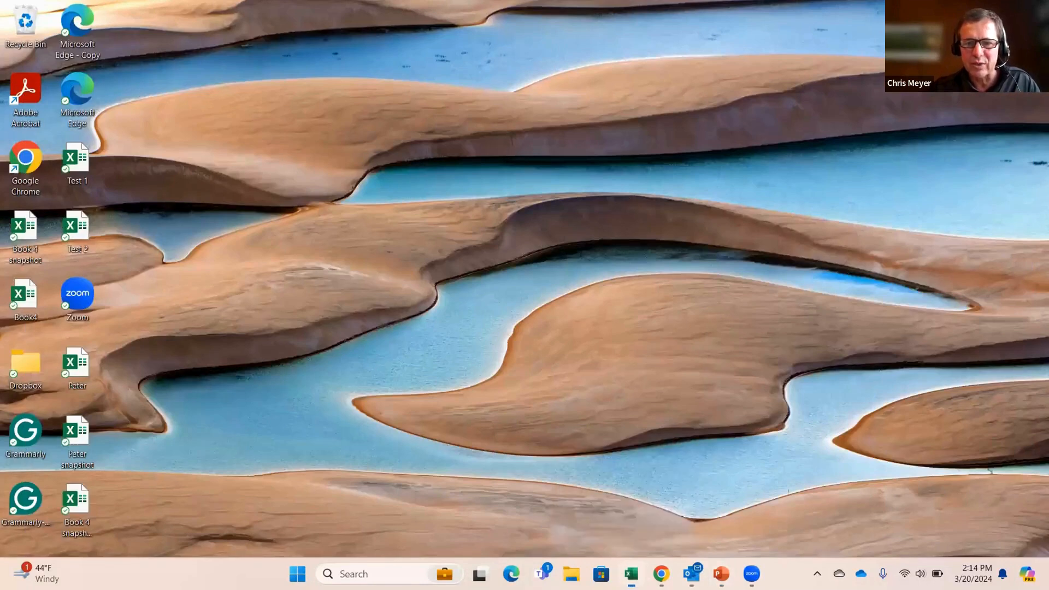
pyautogui.rightClick(631, 574)
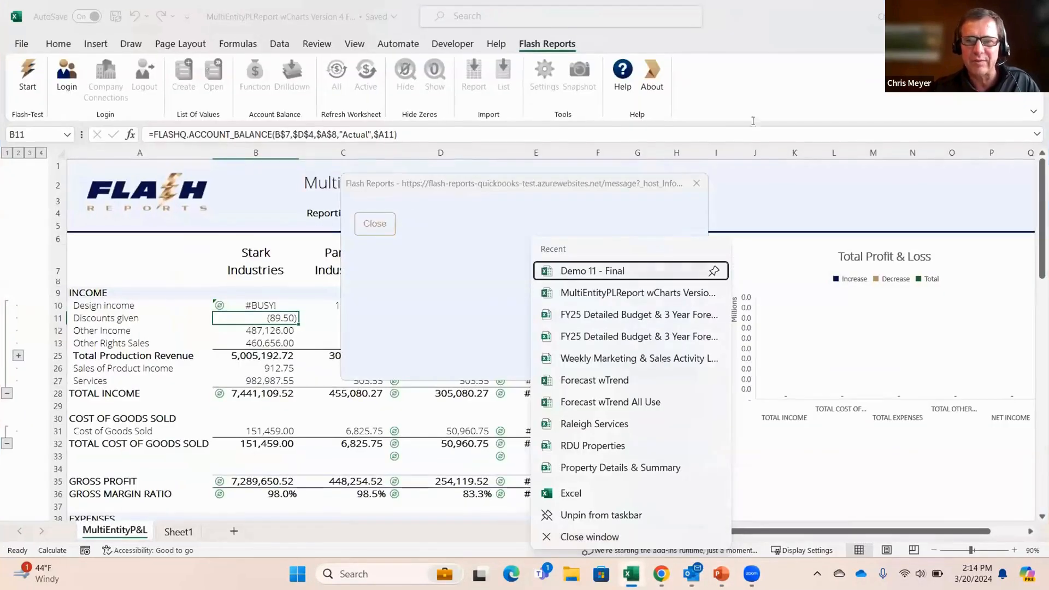
pyautogui.click(769, 45)
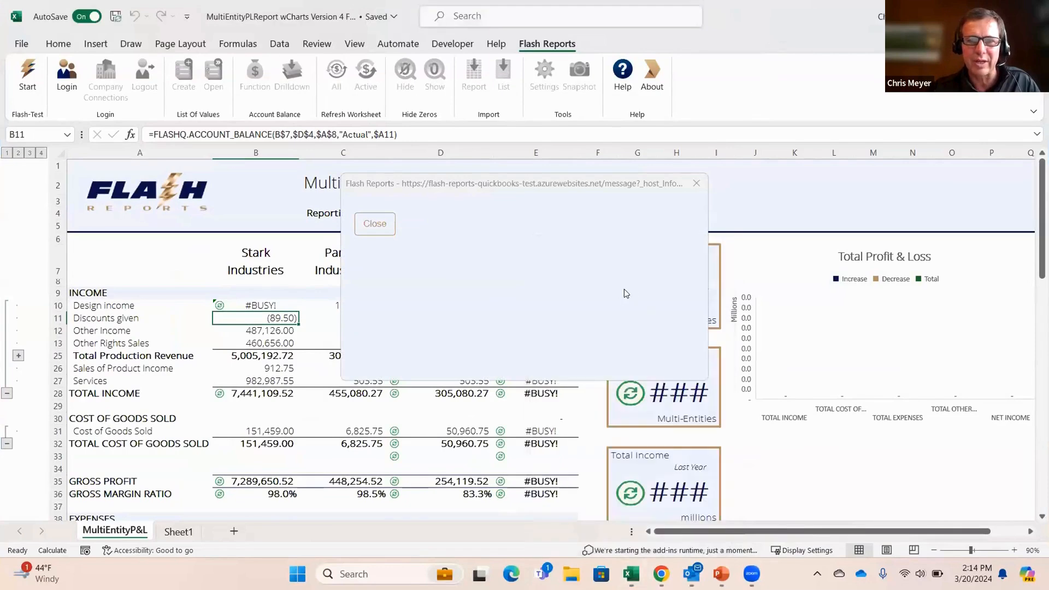
pyautogui.click(378, 224)
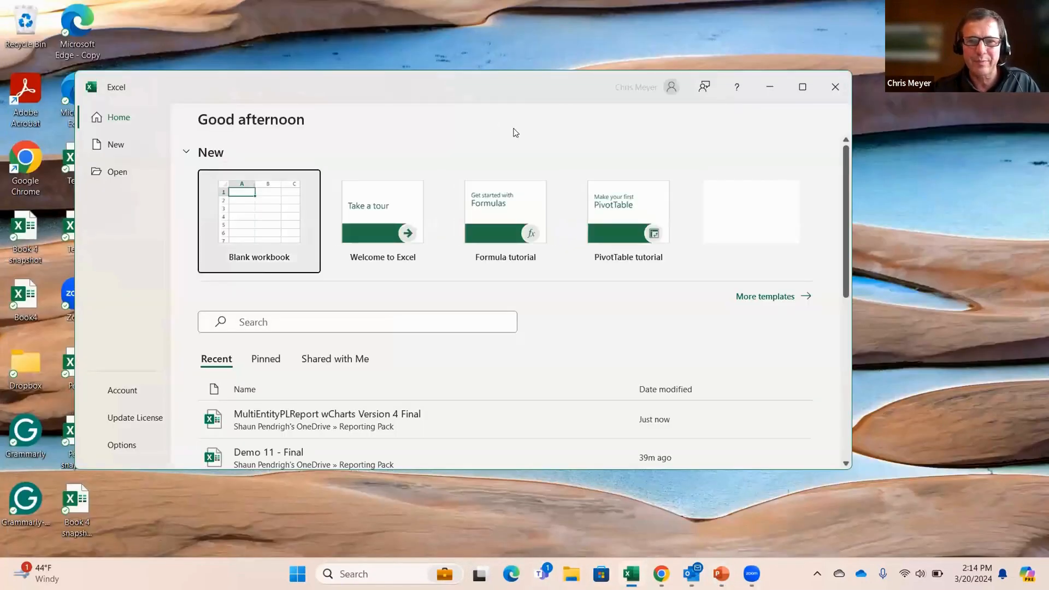
# Step: Reopen the MultiEntityPLReport wCharts Version 4 Final workbook maximized and close the Flash Reports company-loading window
pyautogui.click(327, 416)
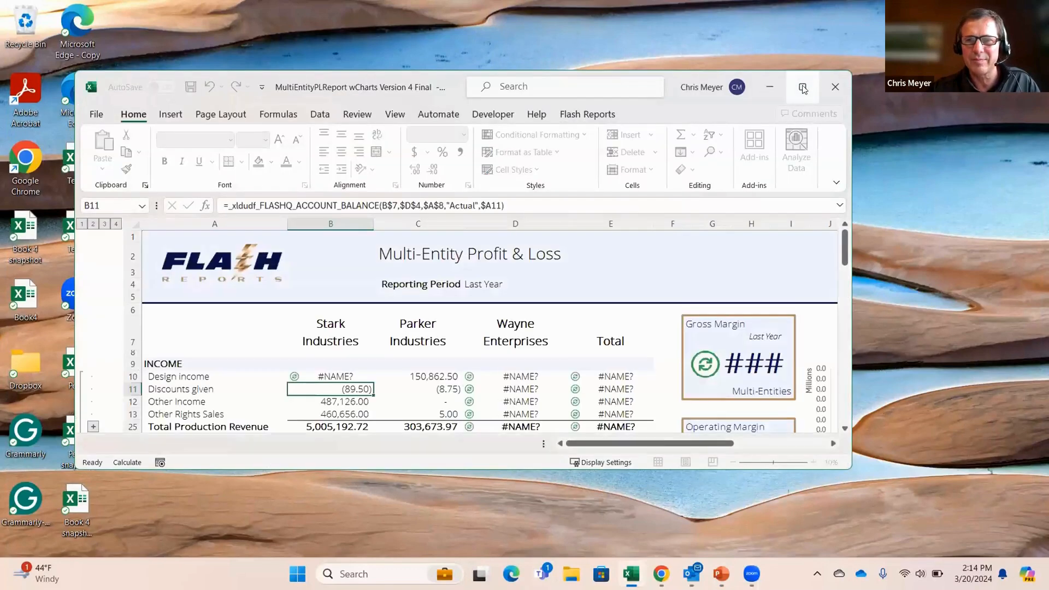
pyautogui.click(802, 87)
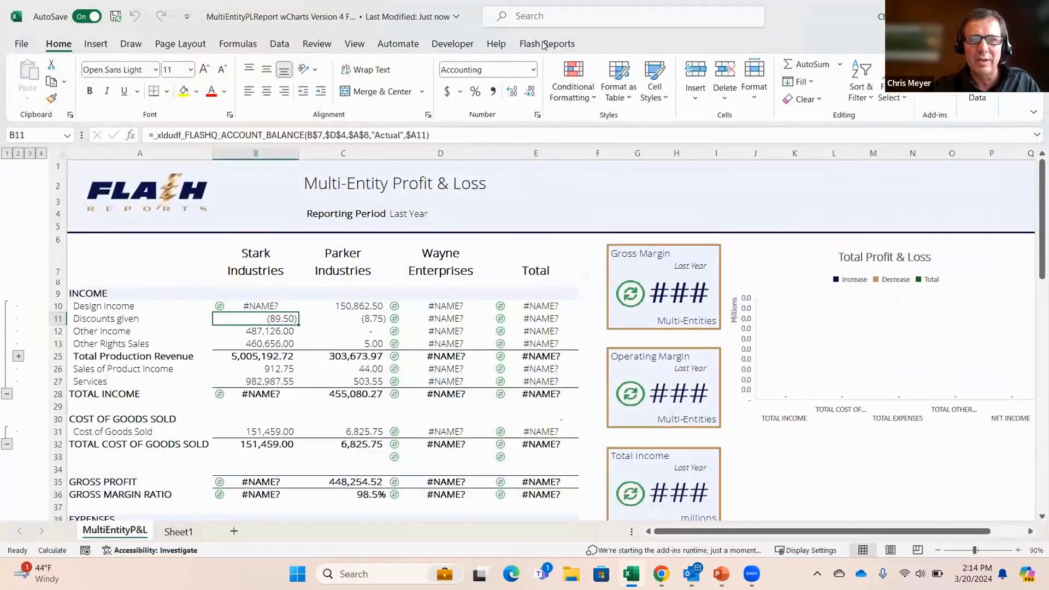
pyautogui.click(547, 44)
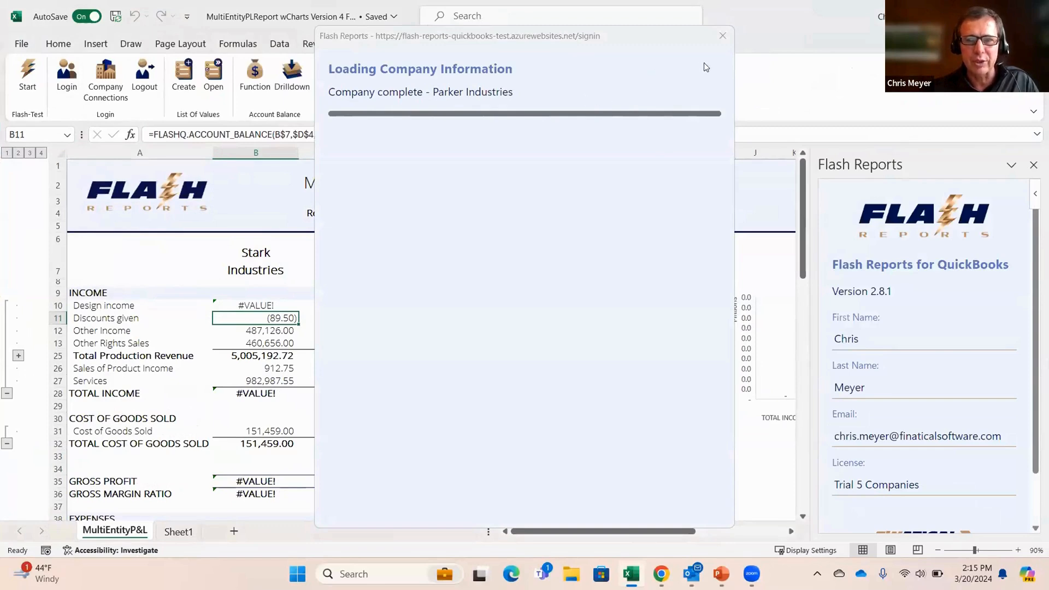
pyautogui.click(721, 36)
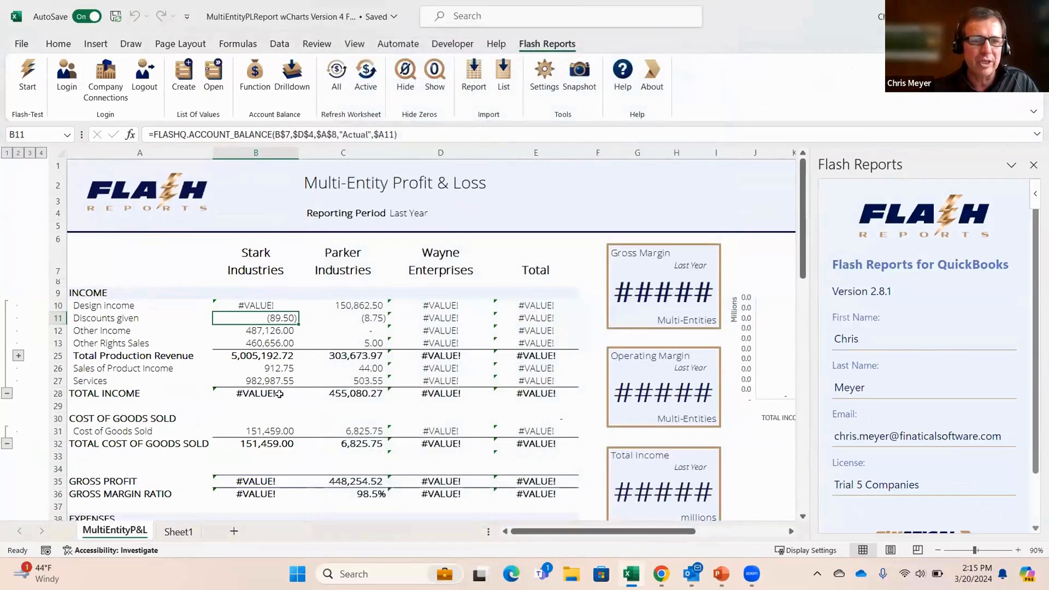
# Step: Refresh the account balances on the active worksheet and close the Flash Reports pane
pyautogui.click(262, 369)
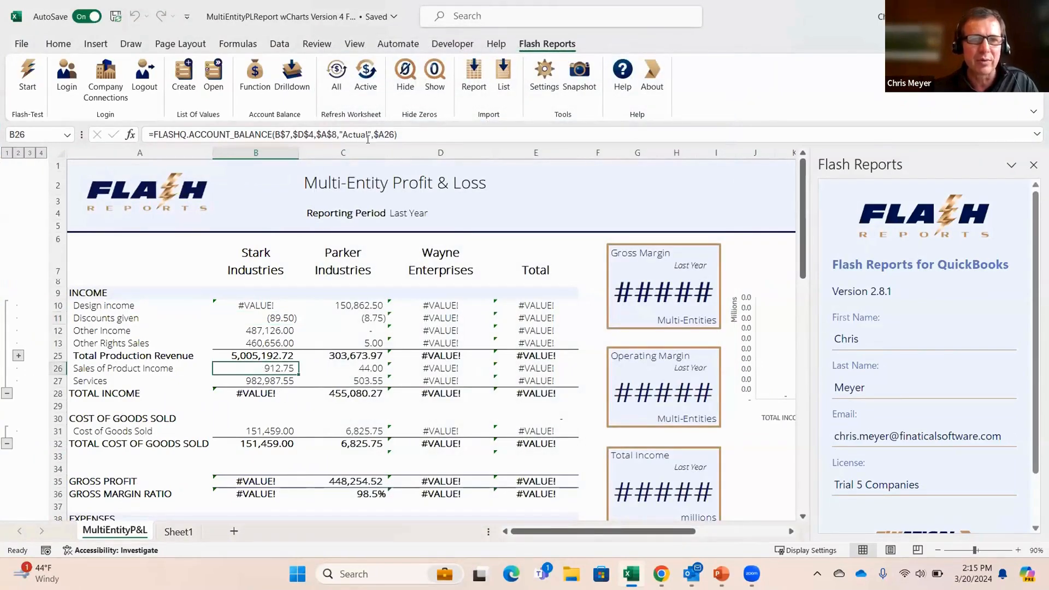
pyautogui.click(365, 82)
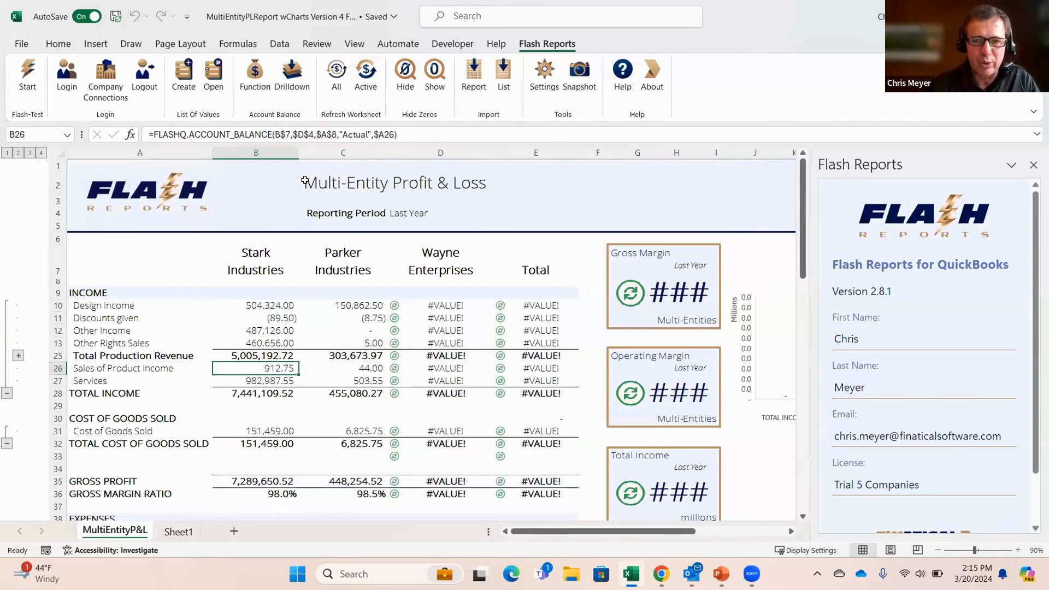
pyautogui.click(1032, 166)
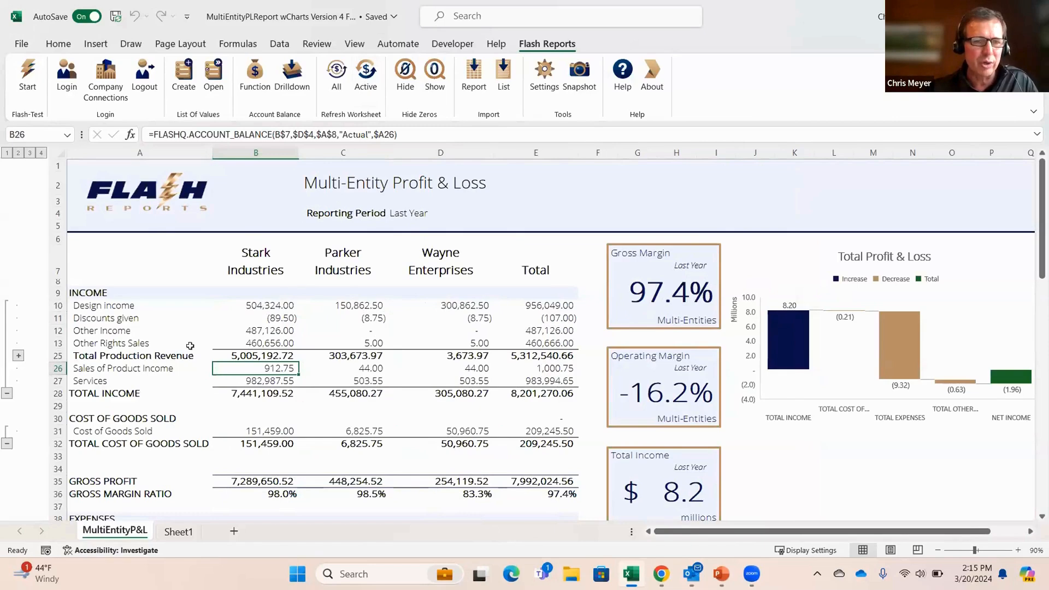
# Step: Examine the arguments of the account balance formula for Stark Industries' Other Income
pyautogui.click(260, 331)
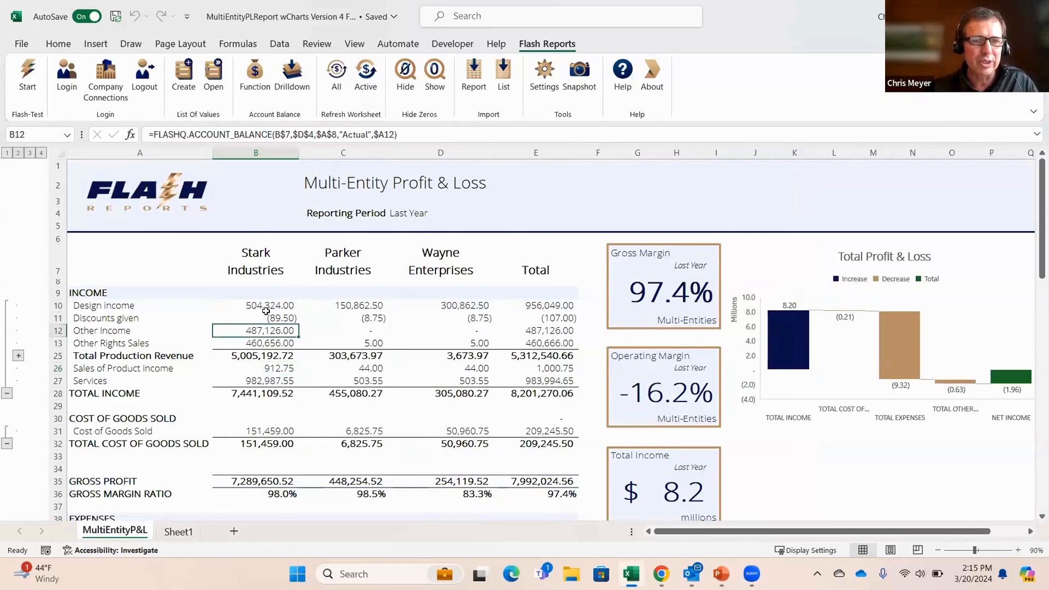
pyautogui.click(372, 135)
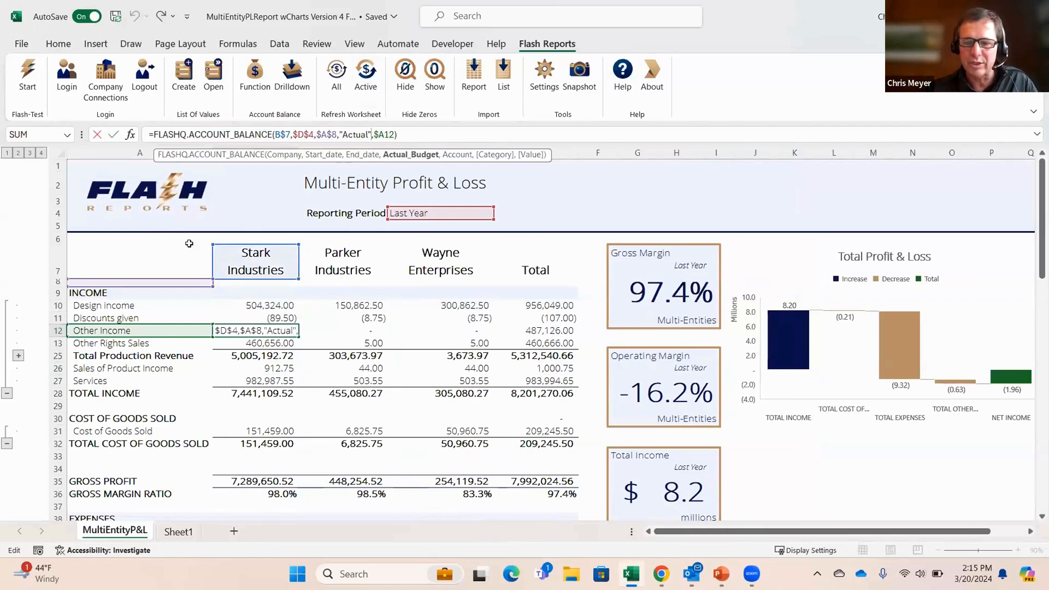
pyautogui.press('Return')
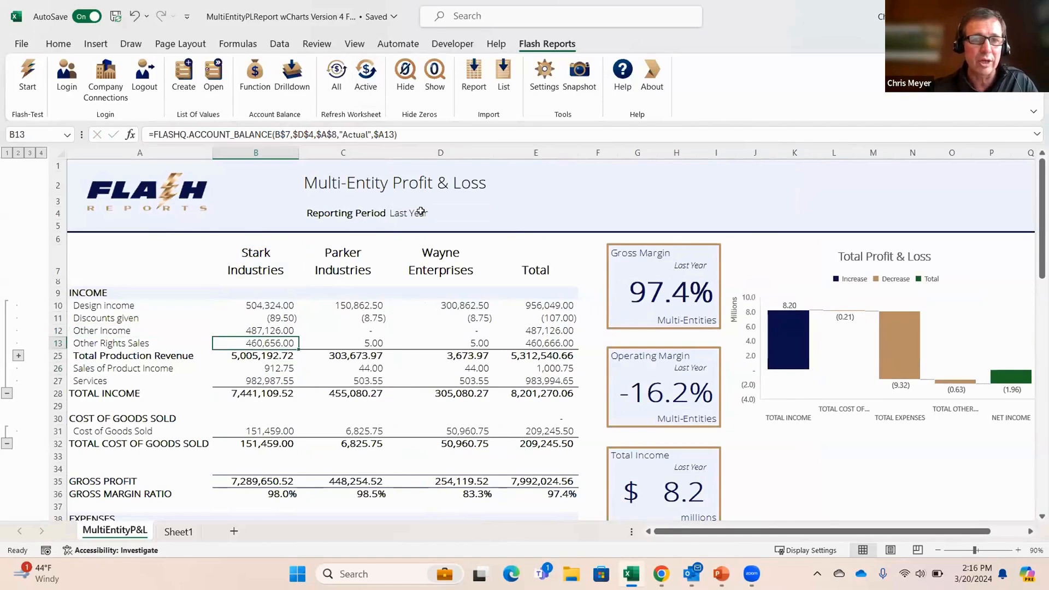
# Step: Open the list of values for the Reporting Period and set the period to This Year
pyautogui.click(420, 212)
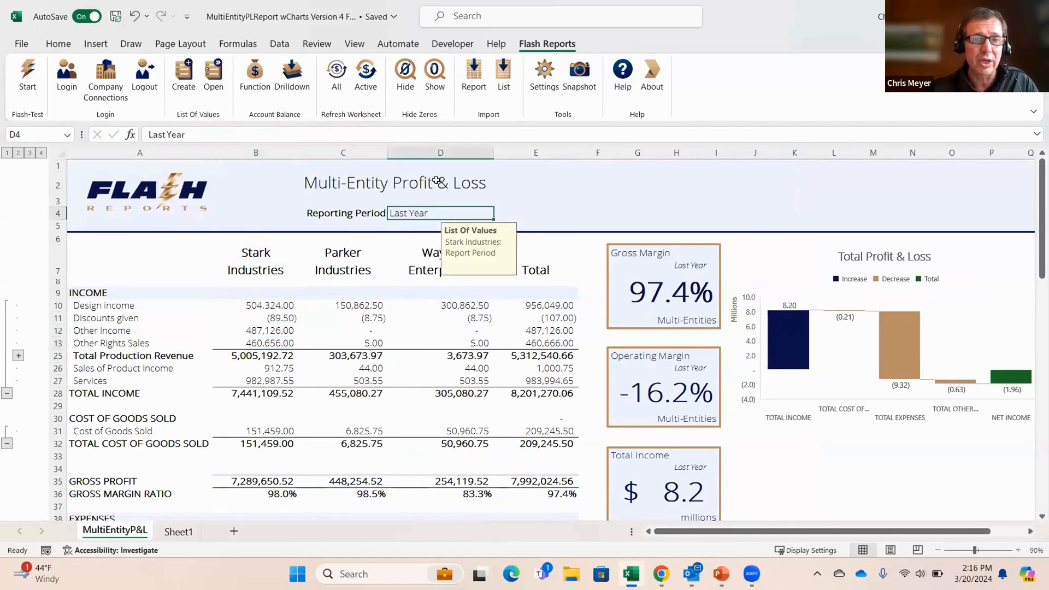
pyautogui.click(213, 76)
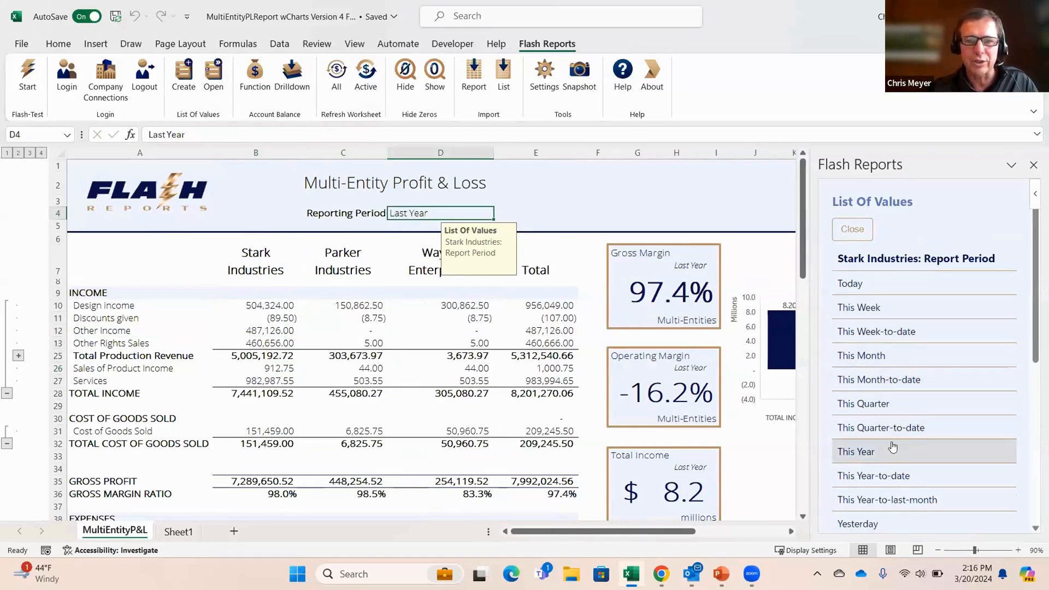
pyautogui.click(967, 451)
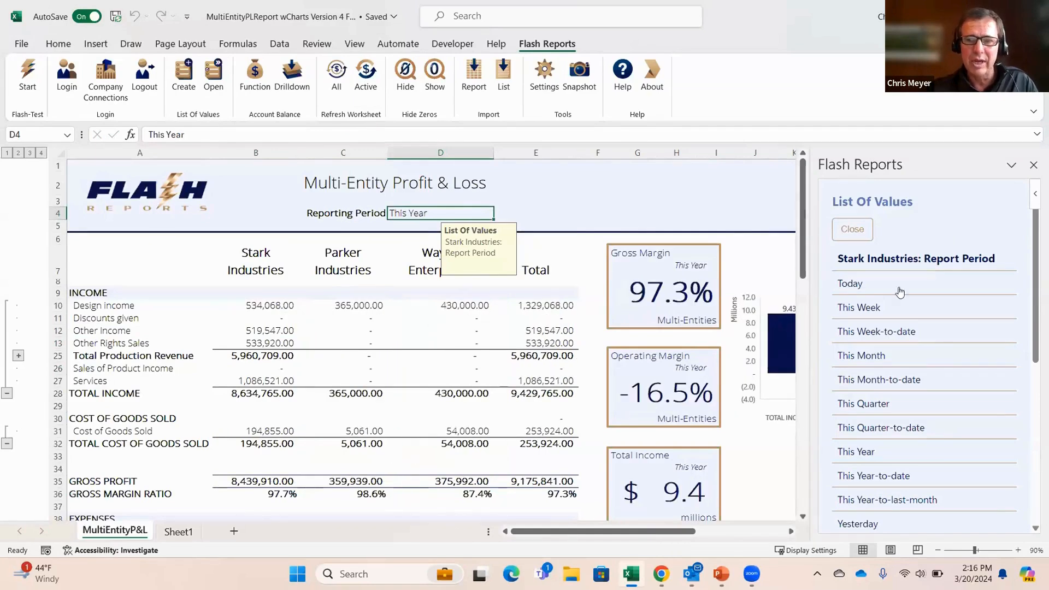
pyautogui.scroll(-1, 909, 405)
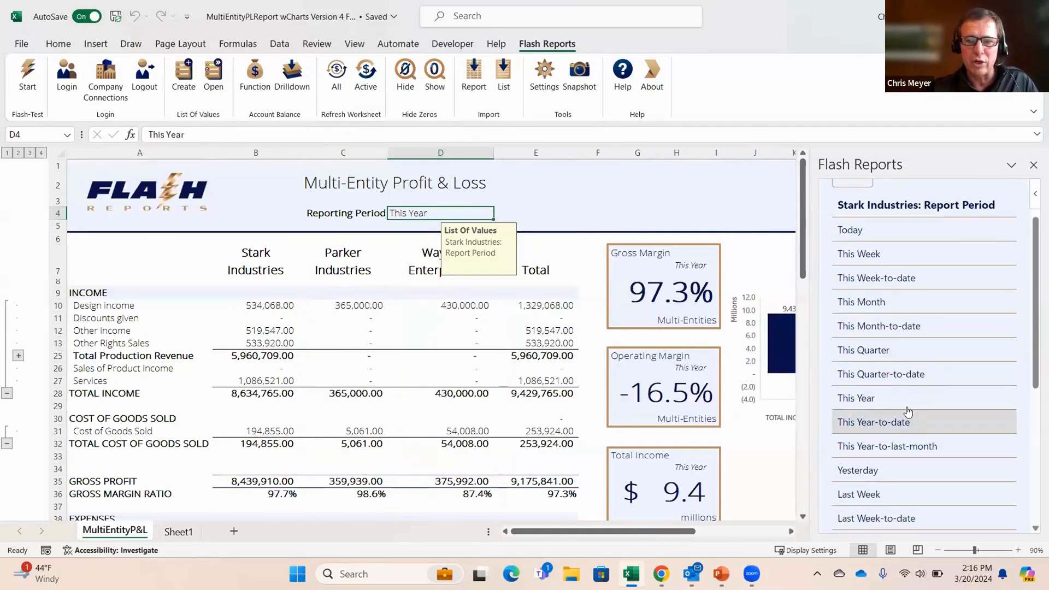
pyautogui.click(887, 404)
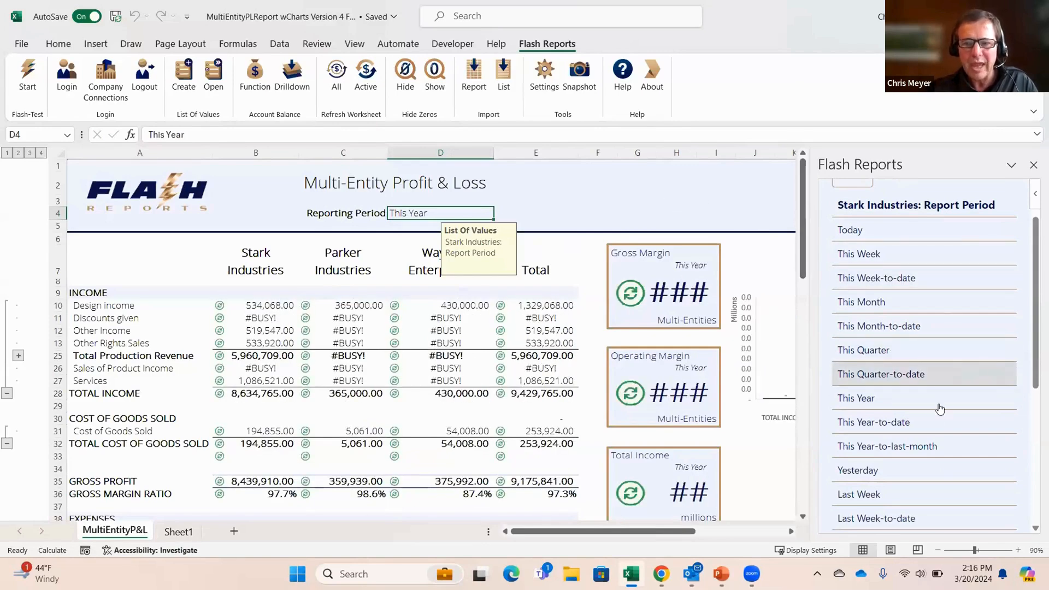
# Step: Change the Reporting Period to Last Quarter
pyautogui.scroll(-2, 936, 406)
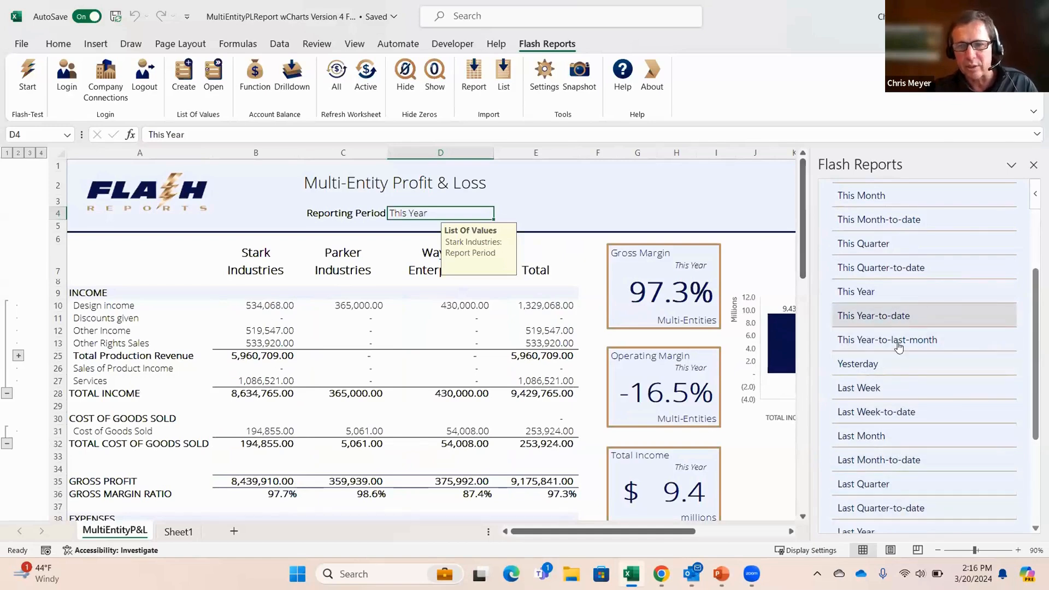
pyautogui.click(899, 482)
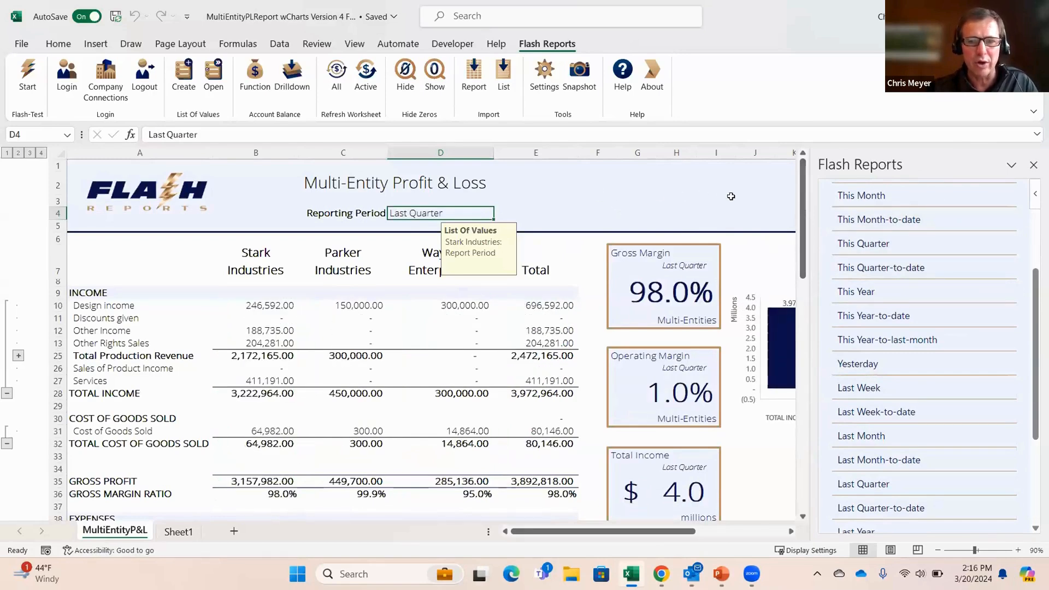
# Step: Set the Reporting Period of the Multi-Entity Profit & Loss to Last Year
pyautogui.scroll(-2, 893, 303)
pyautogui.scroll(-2, 896, 310)
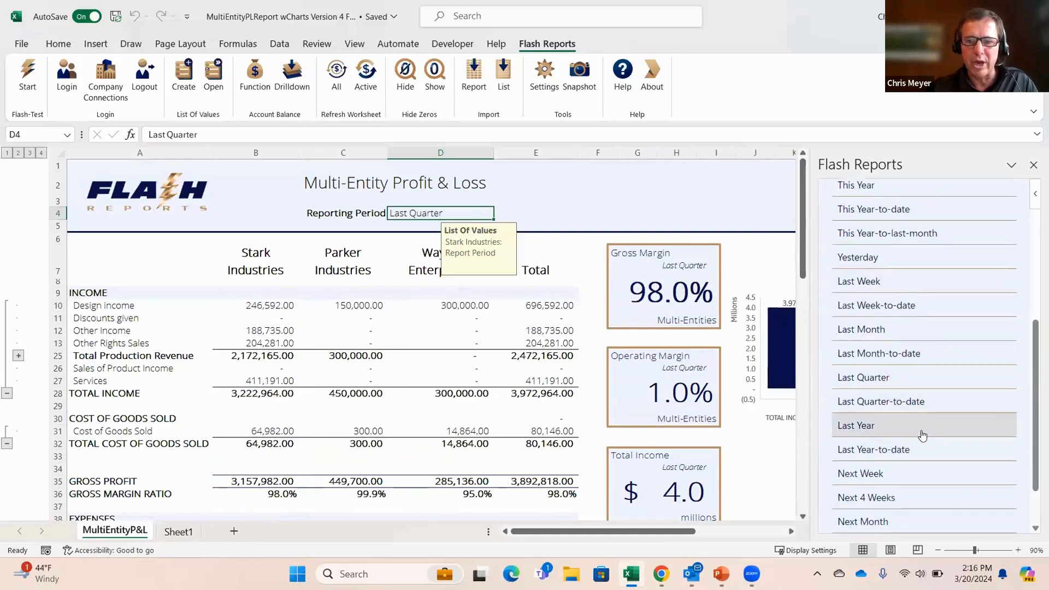
pyautogui.click(896, 426)
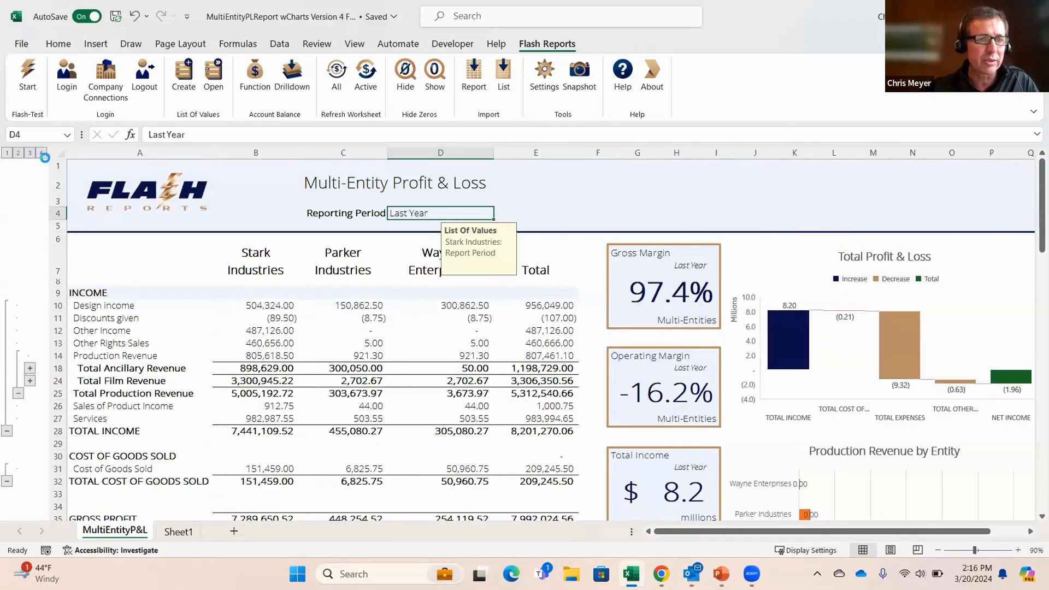
# Step: Expand every outline level of the Multi-Entity Profit & Loss and review the detailed income and expense rows
pyautogui.click(42, 155)
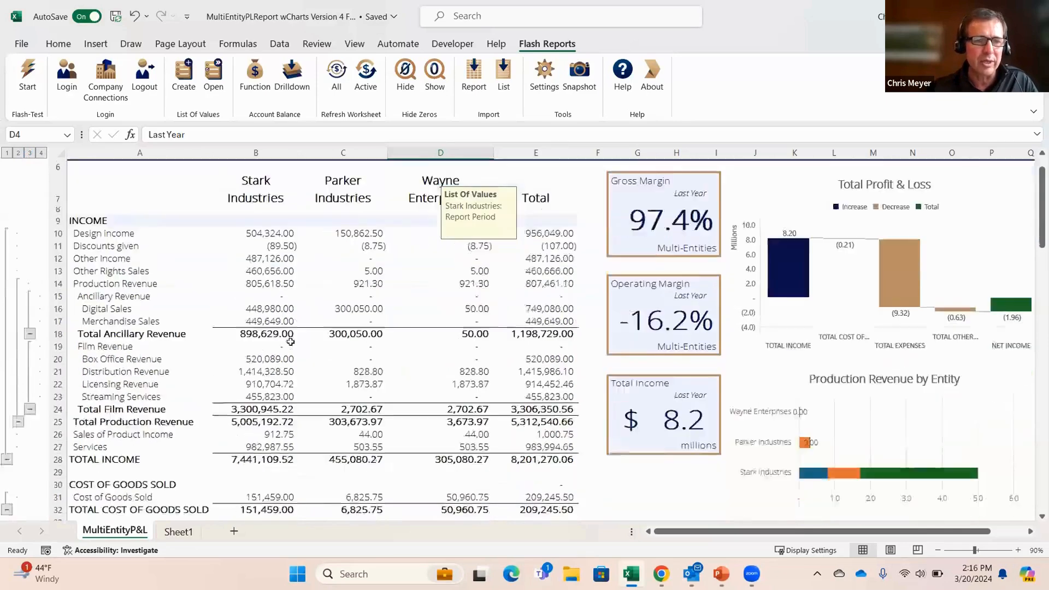
pyautogui.scroll(-9, 284, 344)
pyautogui.scroll(-4, 302, 368)
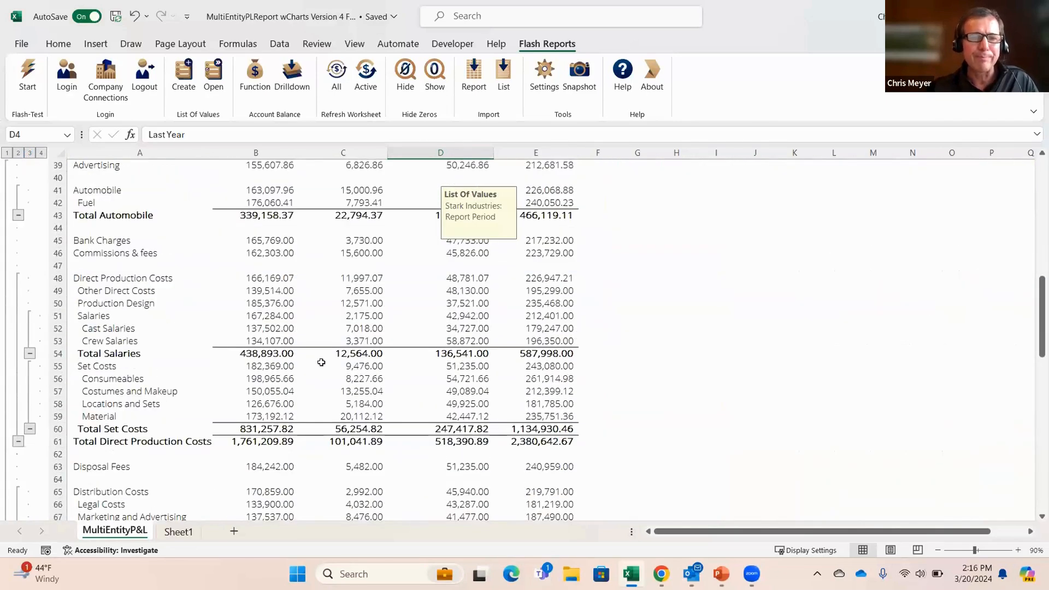
pyautogui.scroll(-6, 322, 330)
pyautogui.scroll(-3, 355, 369)
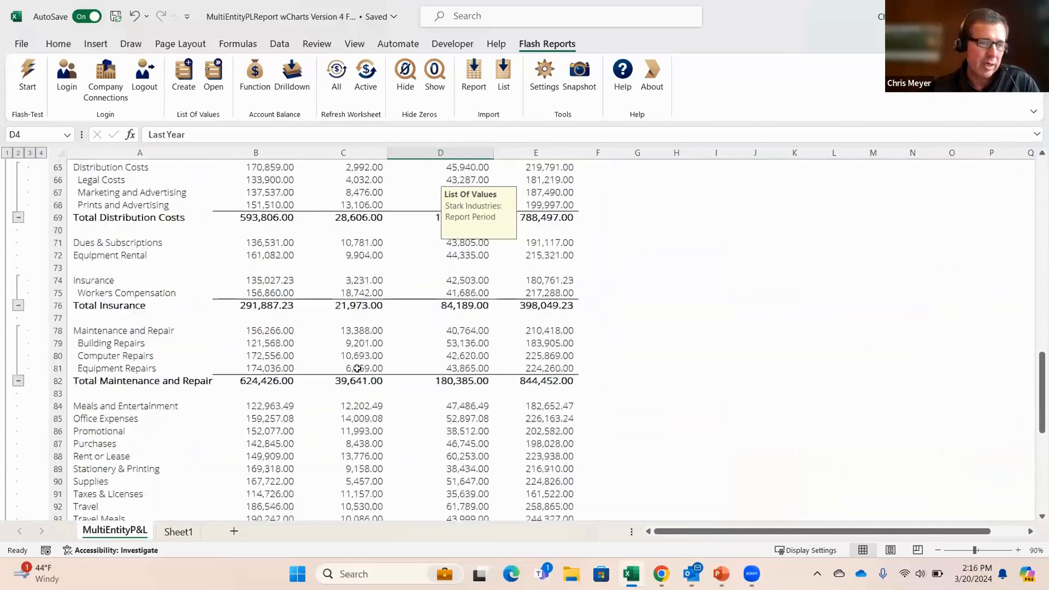
pyautogui.scroll(20, 359, 370)
pyautogui.scroll(2, 388, 346)
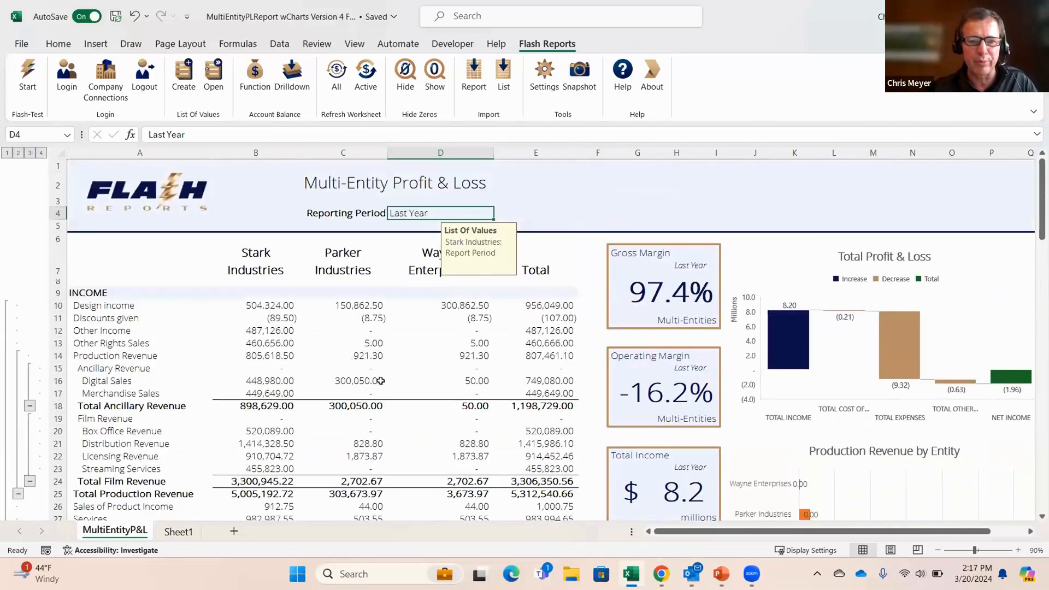
# Step: Starting from Sheet1, import the Stark Industries Profit And Loss report with the report period Last Year
pyautogui.click(178, 532)
pyautogui.click(442, 285)
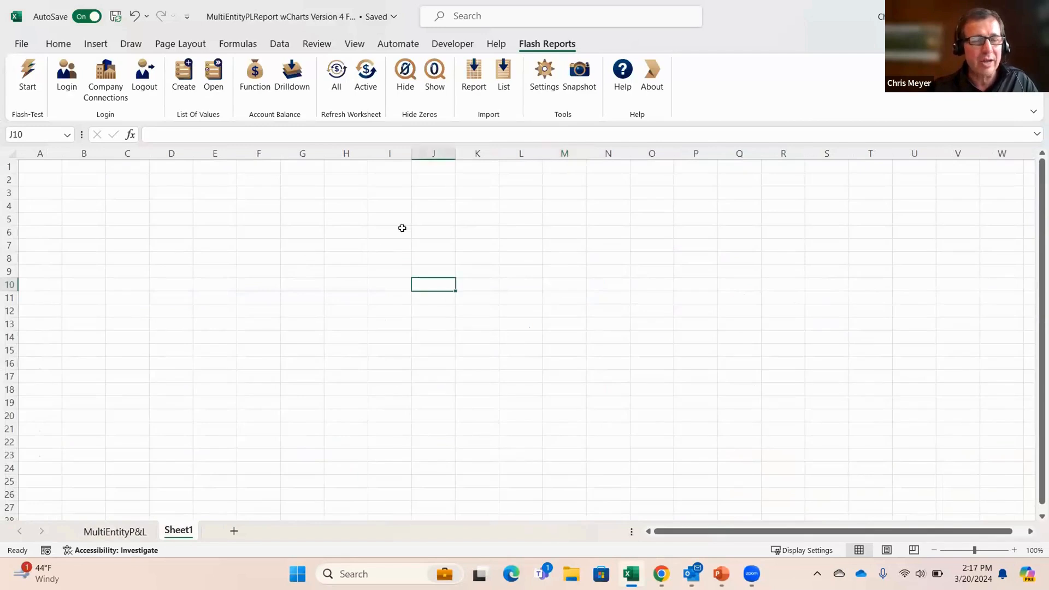
pyautogui.click(484, 91)
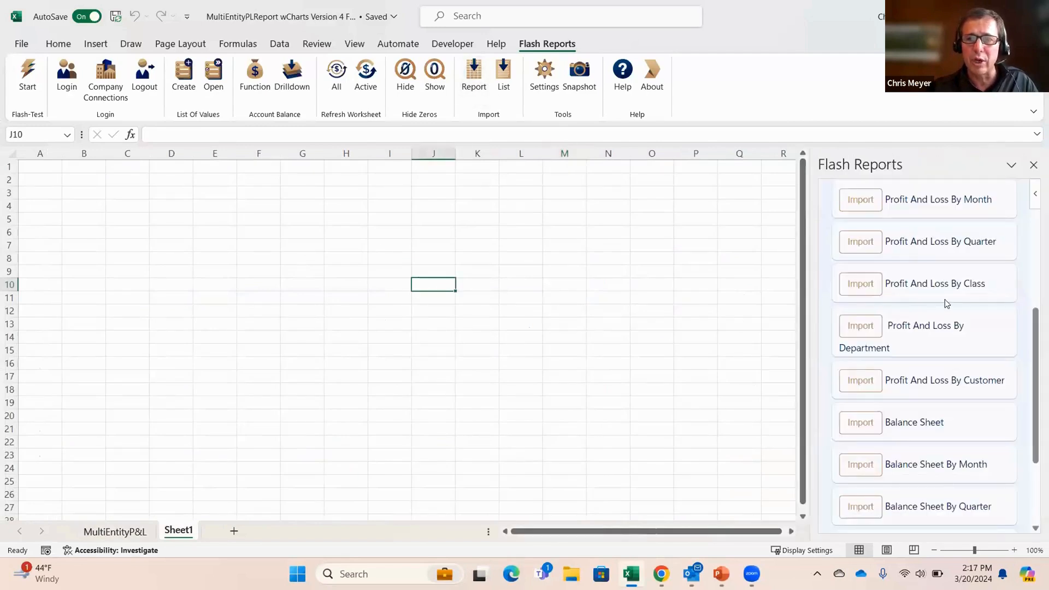
pyautogui.click(963, 243)
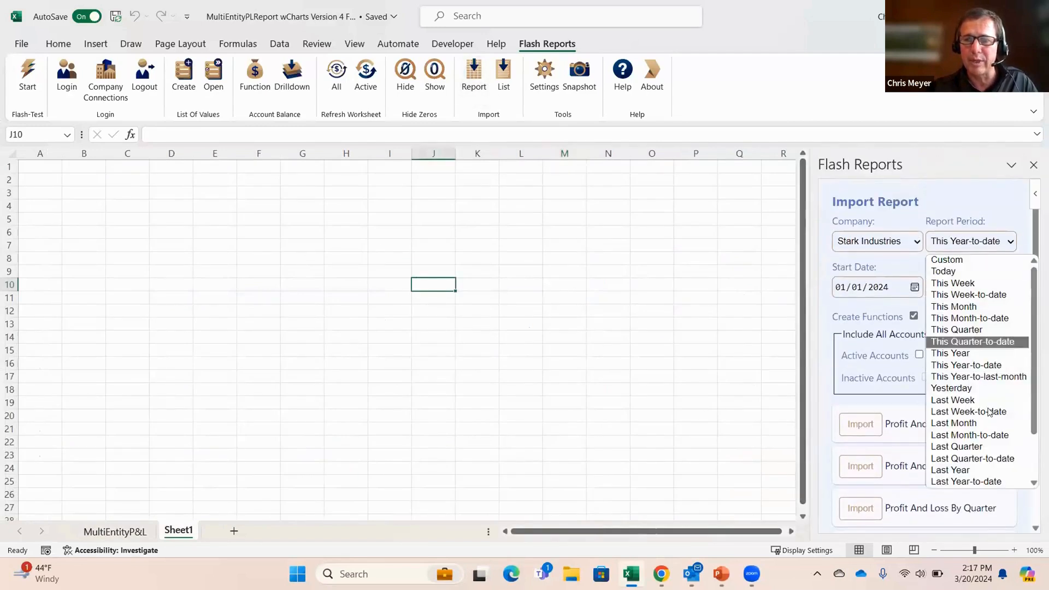
pyautogui.click(995, 470)
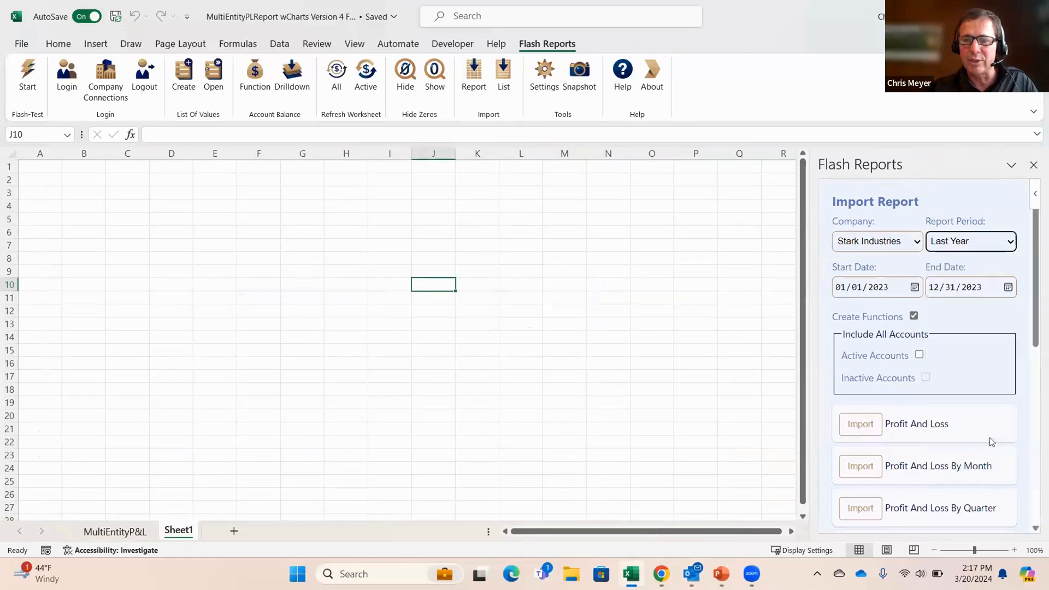
pyautogui.click(861, 424)
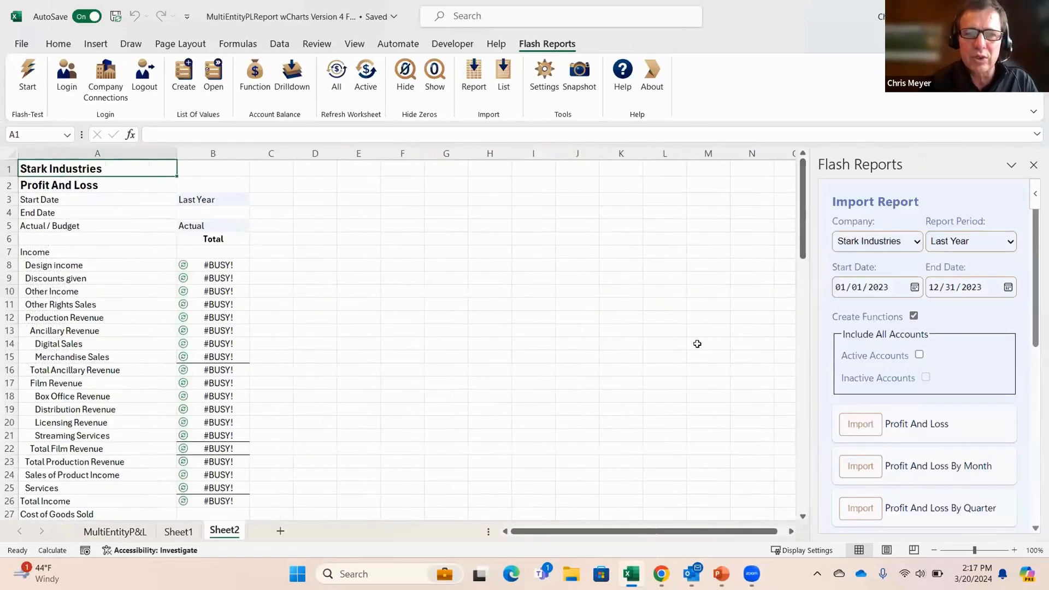
pyautogui.click(471, 261)
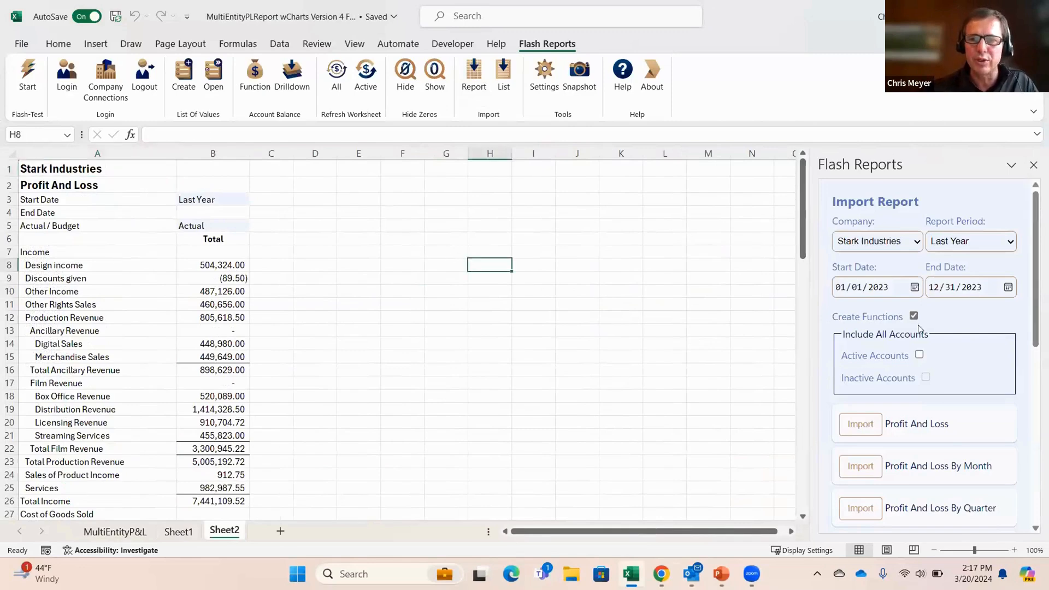
# Step: Examine the cell references in the account balance formula for Design income in B8
pyautogui.click(206, 270)
pyautogui.click(308, 134)
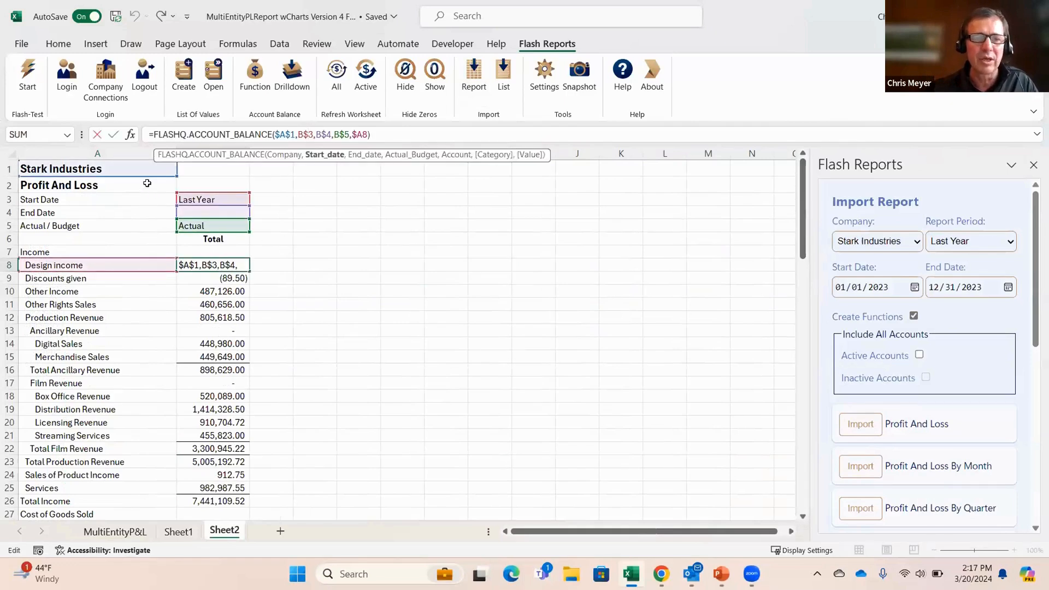
pyautogui.press('Return')
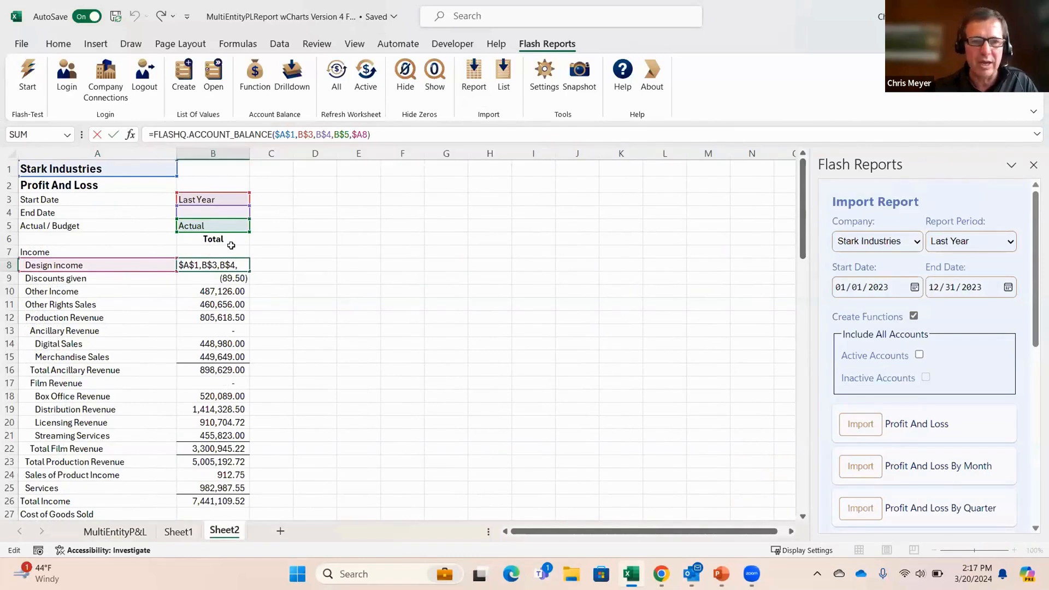
# Step: Copy the Actual totals column B and paste it into column C of the imported report
pyautogui.click(214, 154)
pyautogui.rightClick(224, 155)
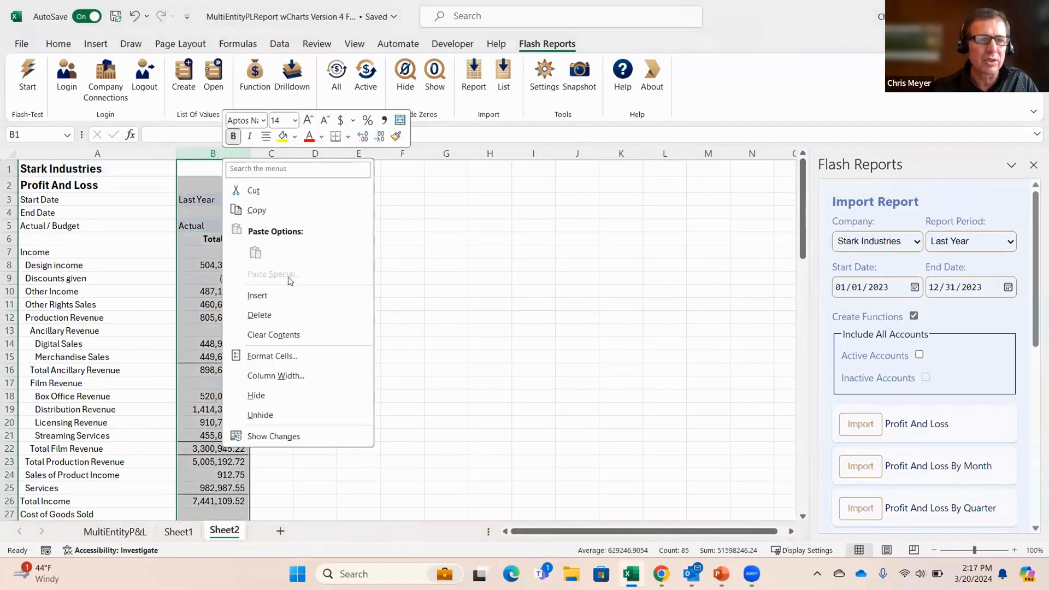
pyautogui.click(255, 210)
pyautogui.click(271, 154)
pyautogui.rightClick(271, 156)
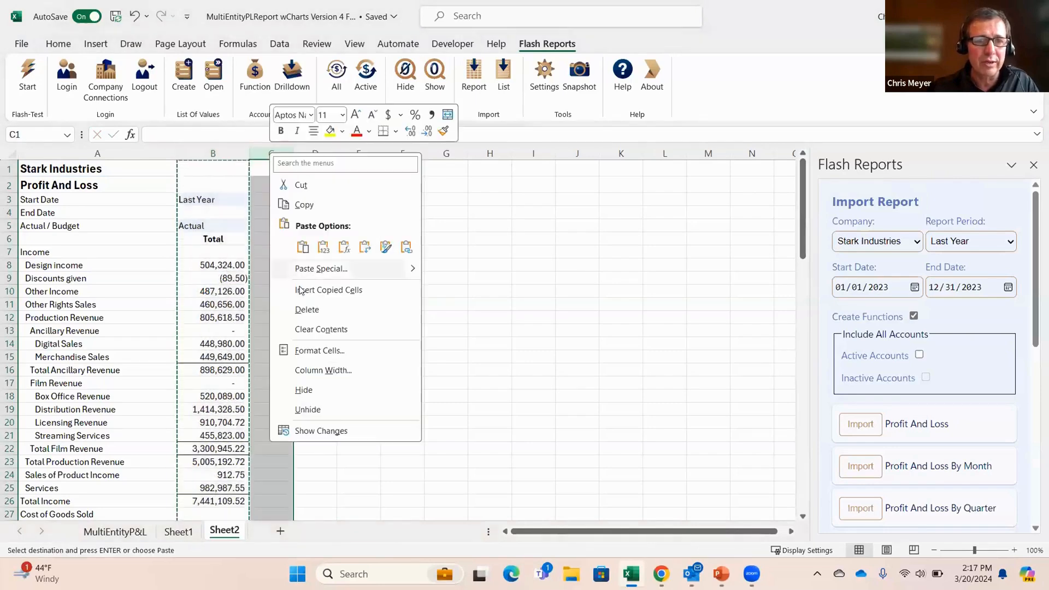
pyautogui.click(303, 247)
pyautogui.click(396, 227)
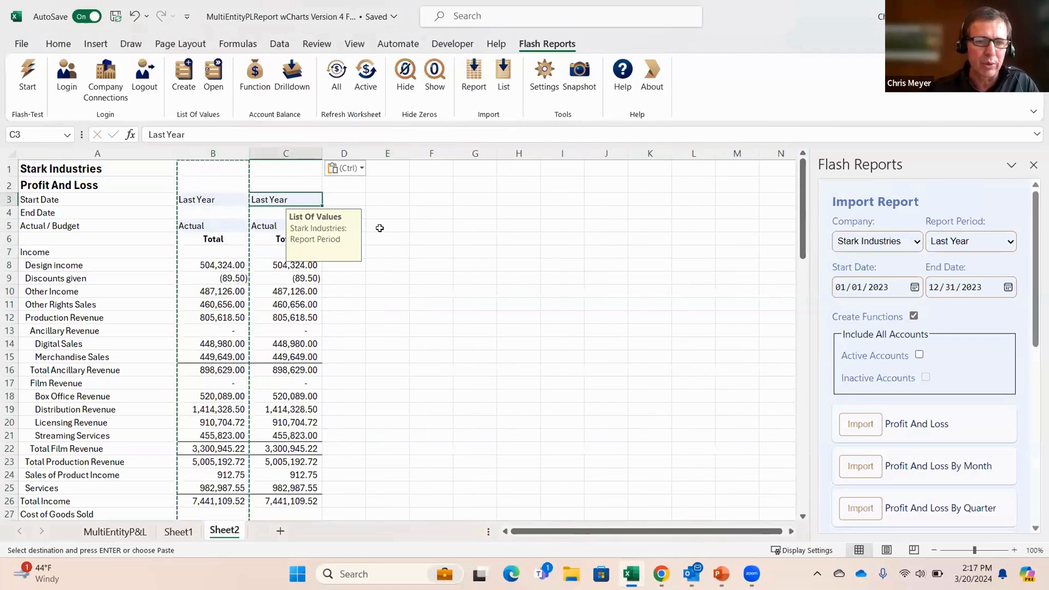
# Step: Switch the Actual / Budget value in C5 to Budget_FY23_P&L using the list of values
pyautogui.click(276, 199)
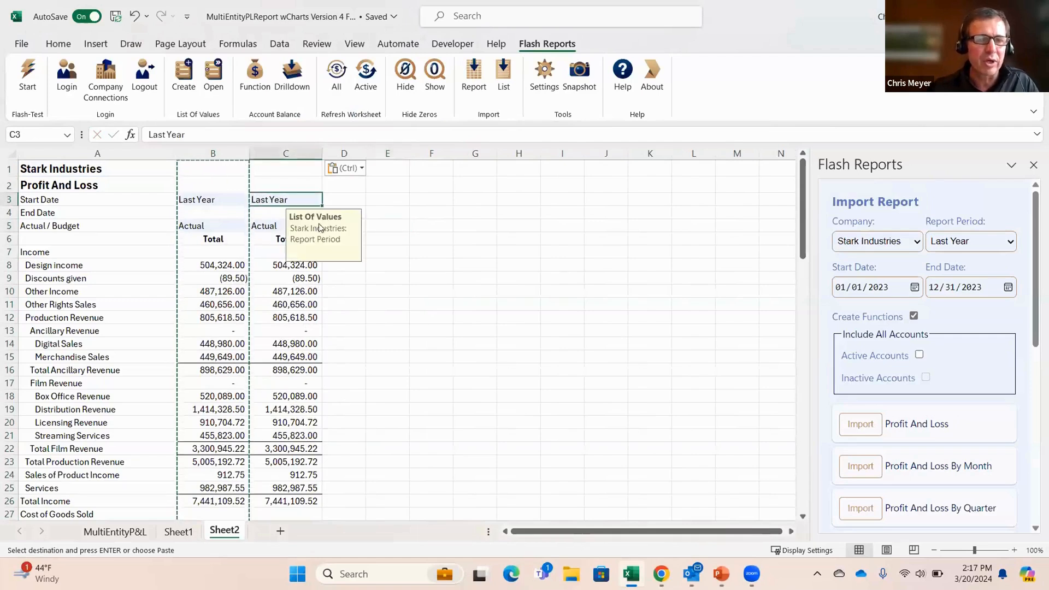
pyautogui.click(263, 225)
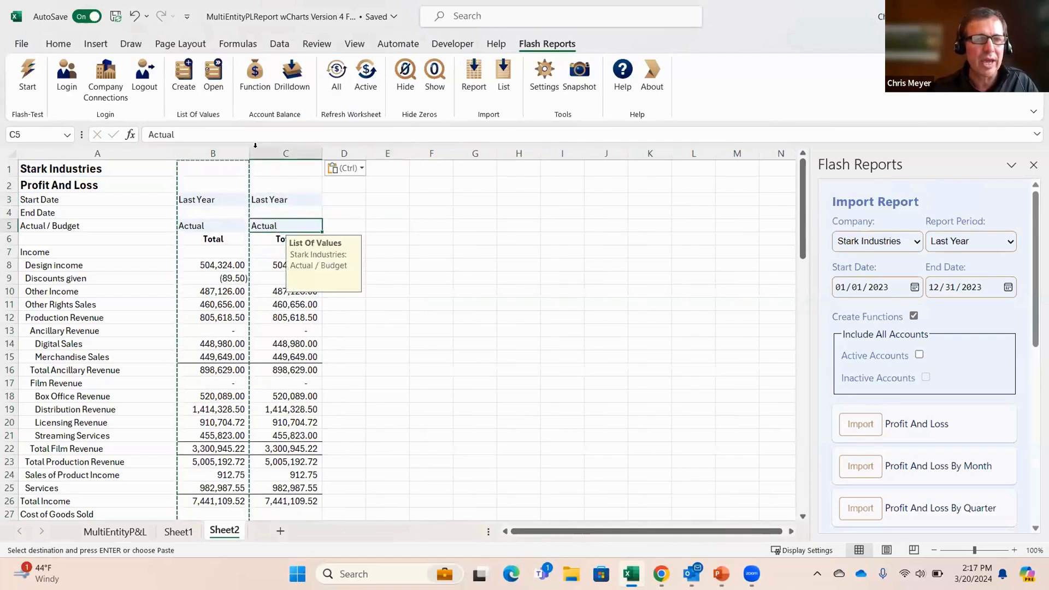
pyautogui.click(214, 76)
pyautogui.click(869, 356)
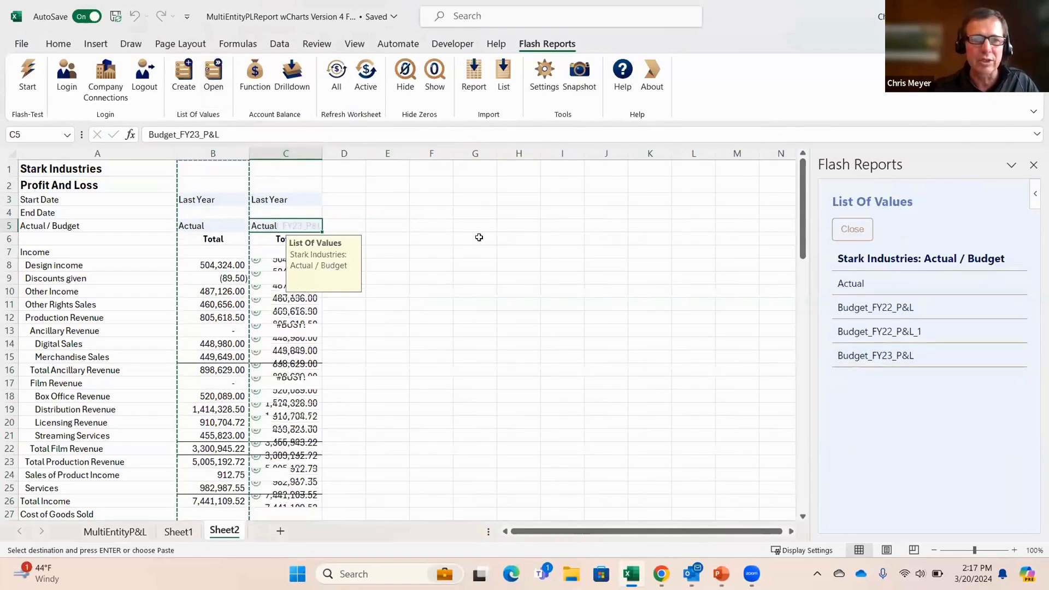
# Step: Enter the heading Variance in cell D3 beside the budget column
pyautogui.click(345, 200)
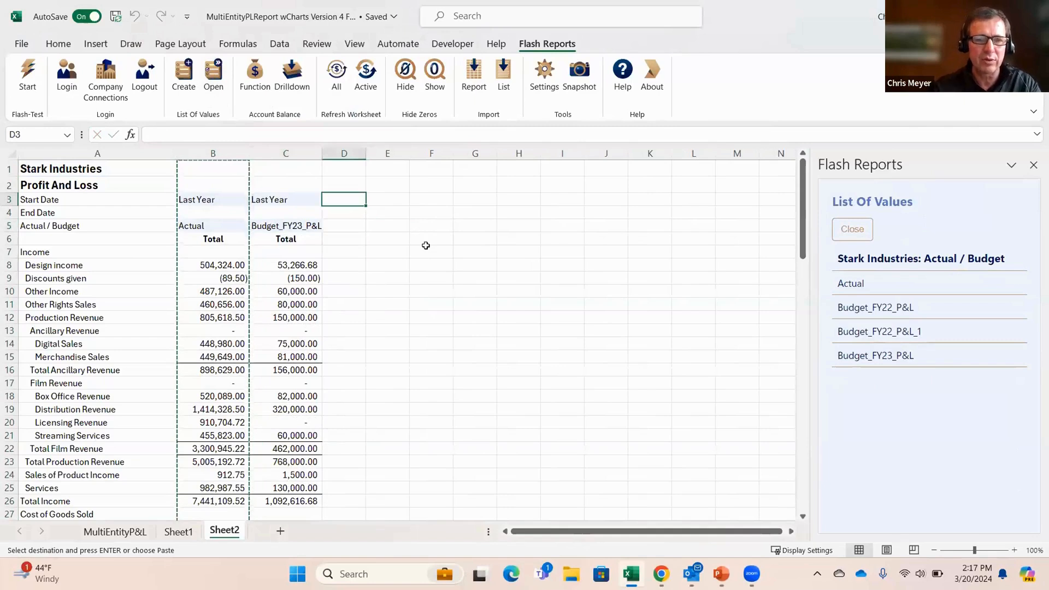
pyautogui.write('vrai')
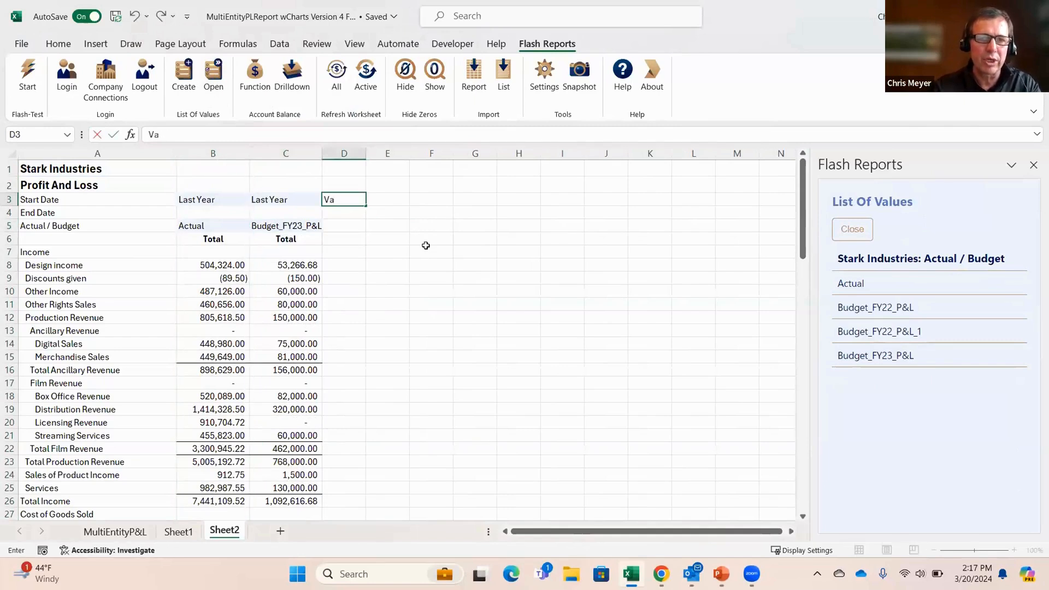
pyautogui.write('ance')
# Step: Calculate the Design income variance in D8 with the formula =B8-C8
pyautogui.click(362, 266)
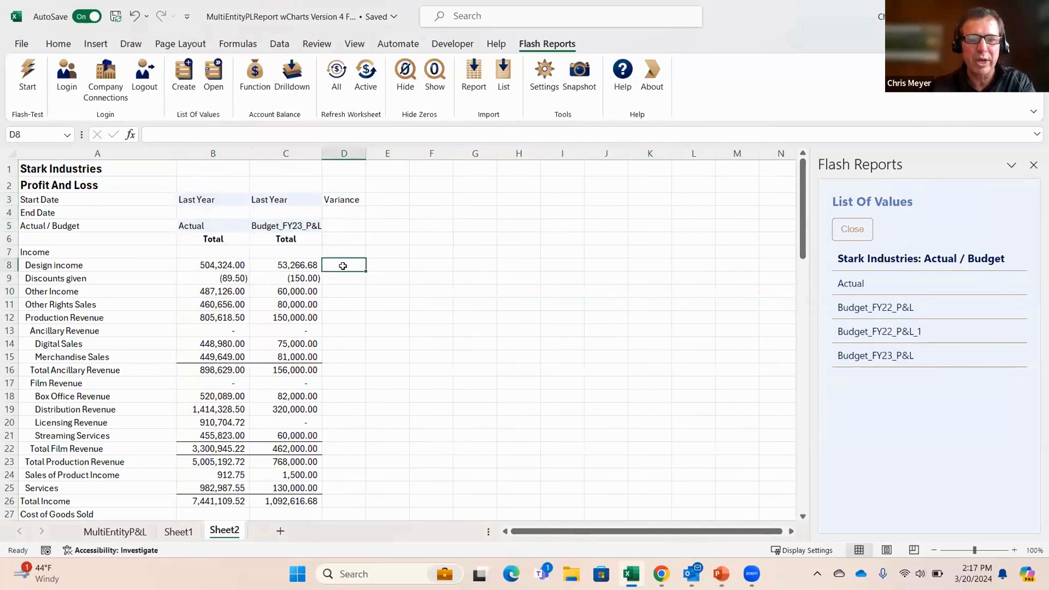
pyautogui.write('=')
pyautogui.click(237, 265)
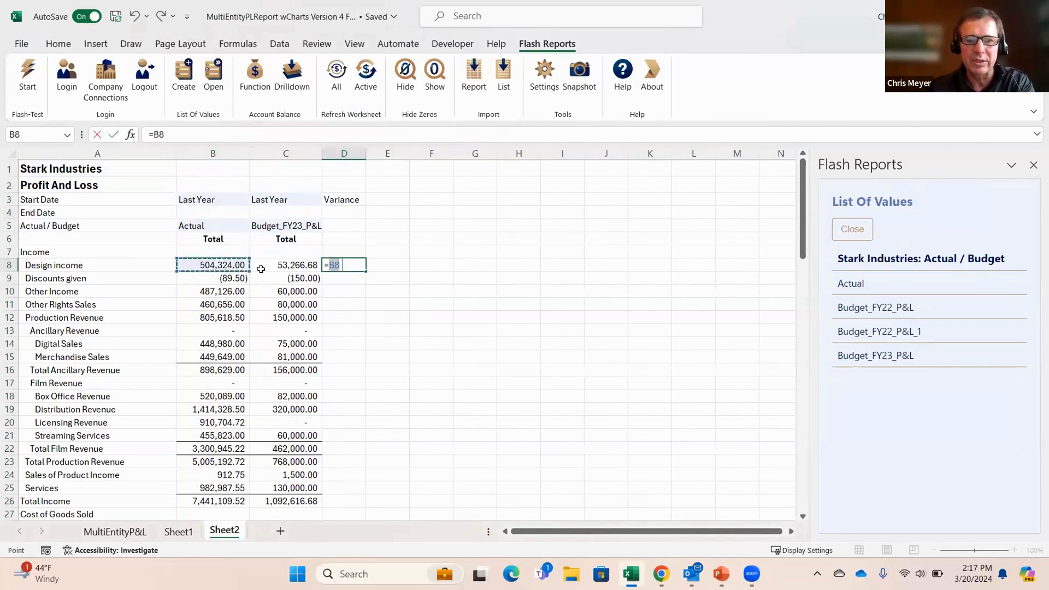
pyautogui.write('-')
pyautogui.click(296, 265)
pyautogui.press('Return')
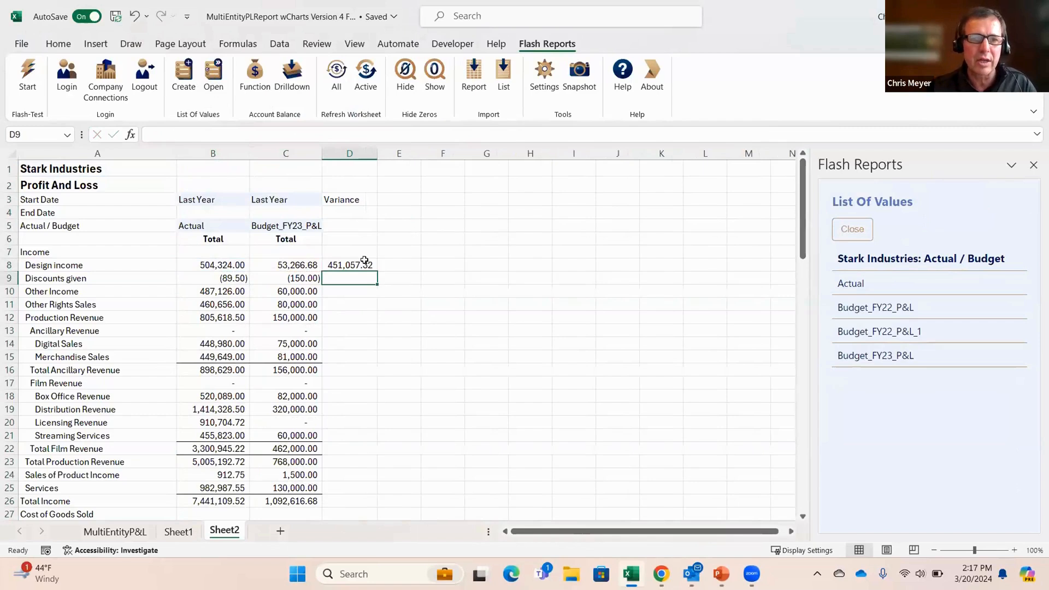
# Step: Fill the variance formula from D8 down the report rows and widen column D slightly
pyautogui.click(364, 262)
pyautogui.doubleClick(376, 268)
pyautogui.click(441, 251)
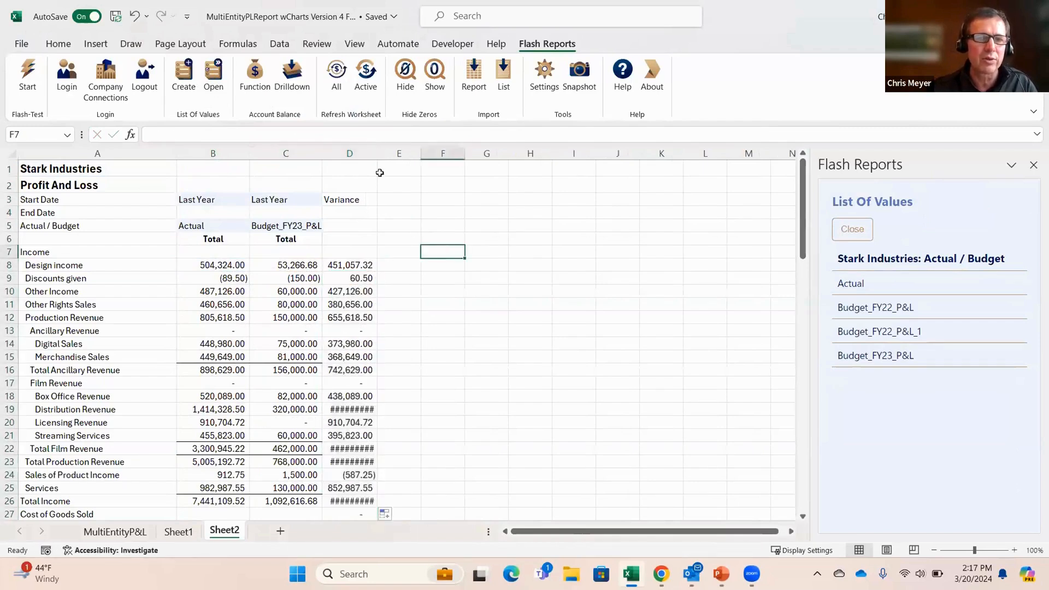
pyautogui.moveTo(378, 153); pyautogui.dragTo(383, 154)
pyautogui.click(491, 261)
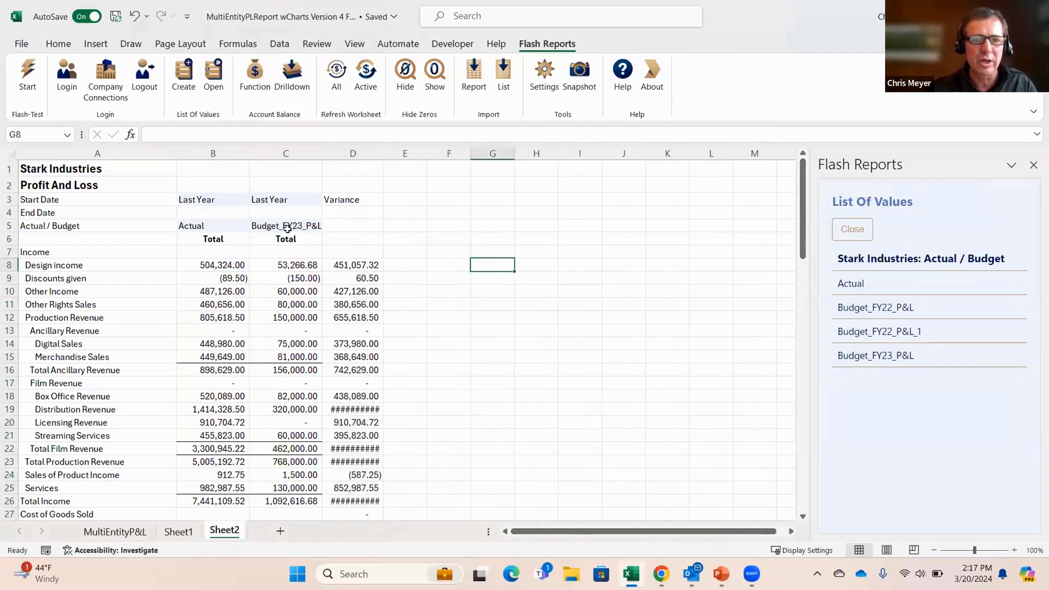
# Step: Insert seven blank rows above the Merchandise Sales row
pyautogui.moveTo(8, 363); pyautogui.dragTo(17, 403)
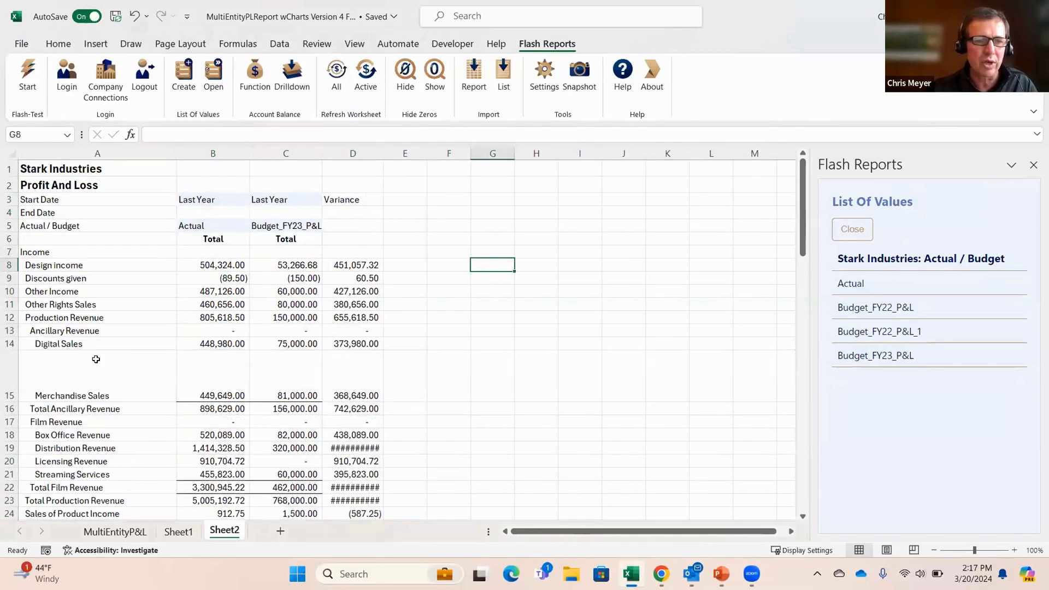
pyautogui.click(10, 377)
pyautogui.moveTo(8, 367); pyautogui.dragTo(38, 467)
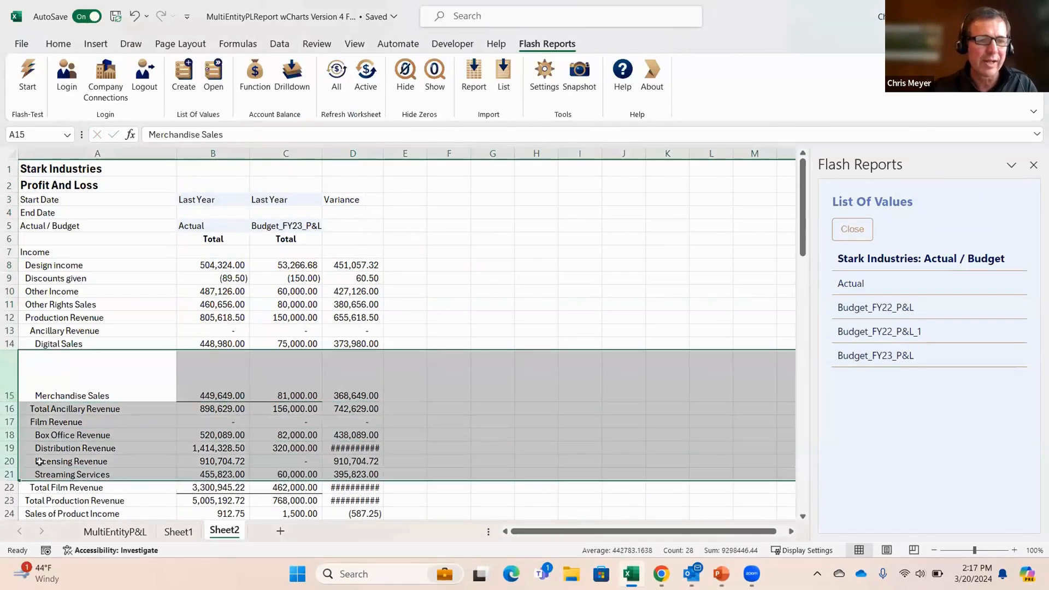
pyautogui.rightClick(38, 467)
pyautogui.click(131, 307)
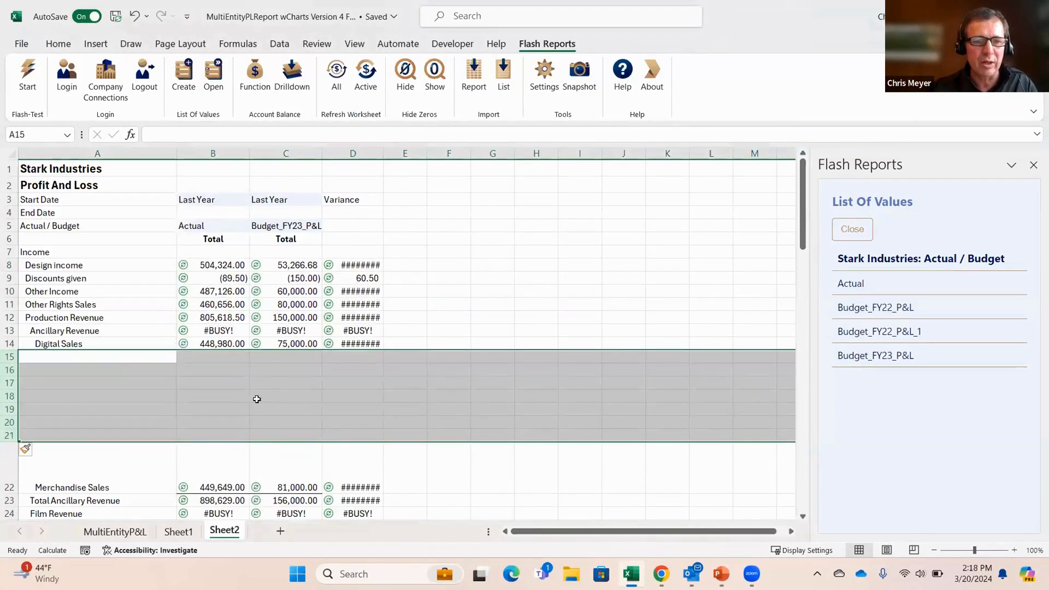
# Step: Divide Production Revenue by Digital Sales in B18 with =B12/B14 and apply the dollar accounting format to it
pyautogui.click(240, 393)
pyautogui.write('=')
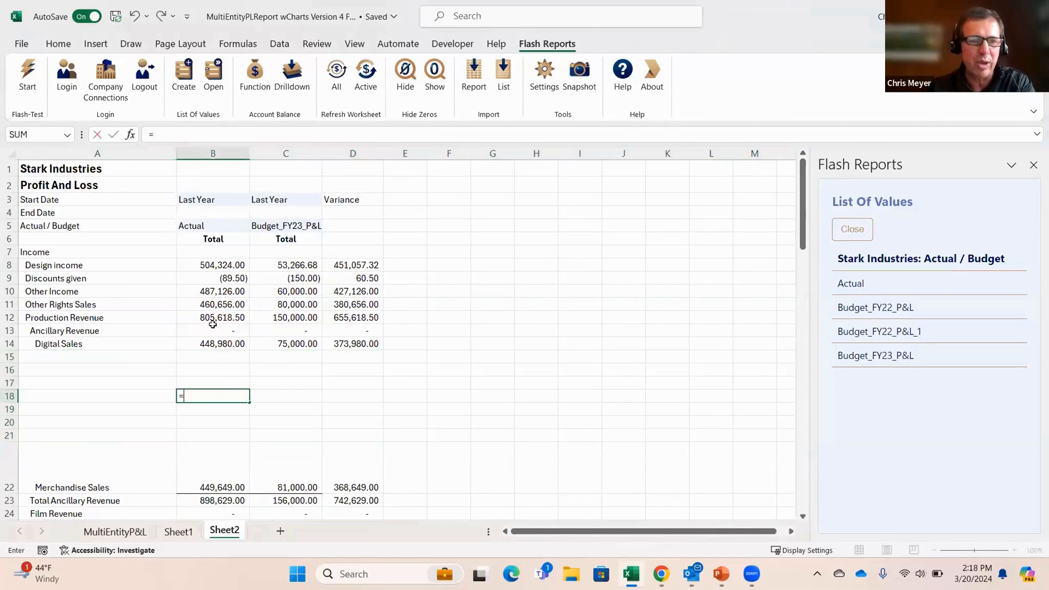
pyautogui.click(212, 318)
pyautogui.write('/')
pyautogui.click(202, 341)
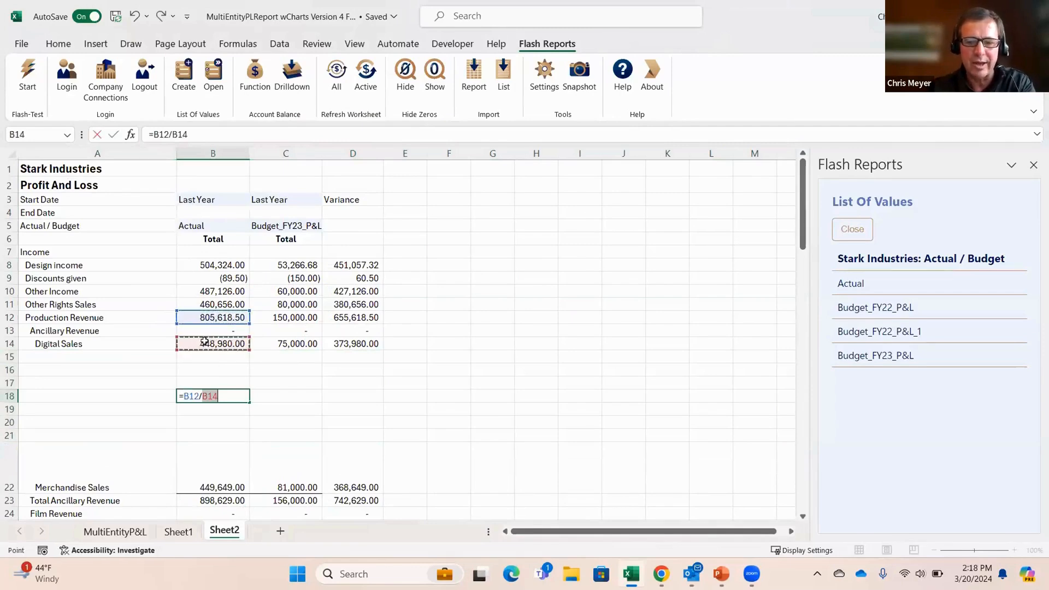
pyautogui.press('Return')
pyautogui.press('Up')
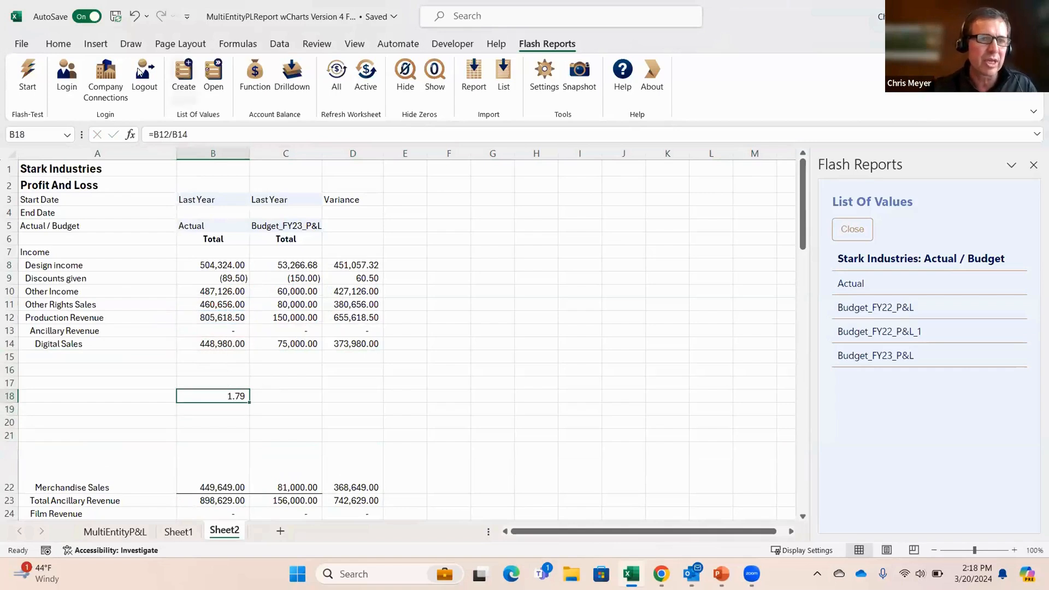
pyautogui.click(59, 44)
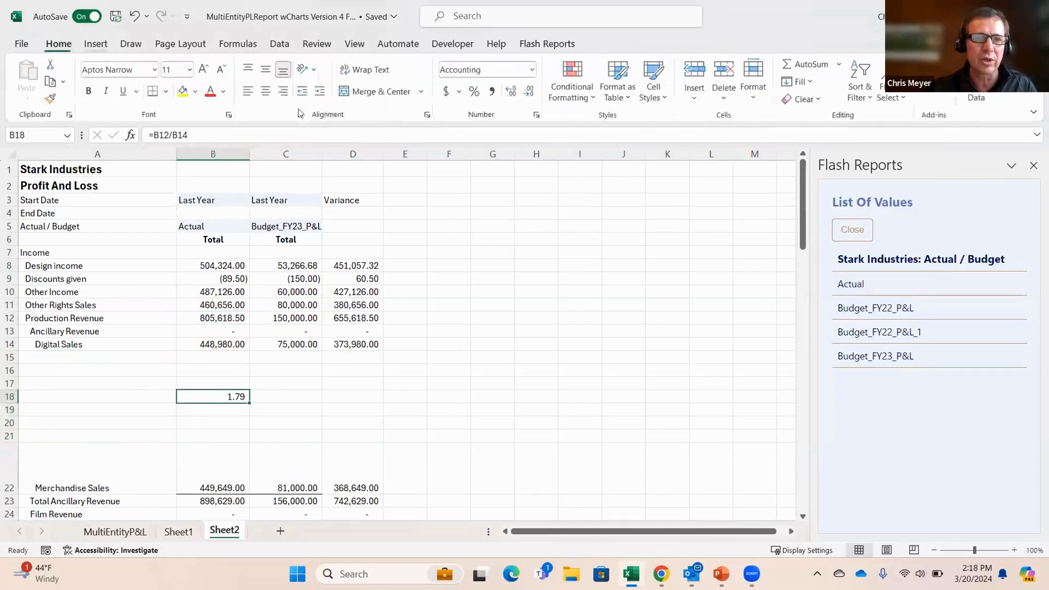
pyautogui.click(447, 91)
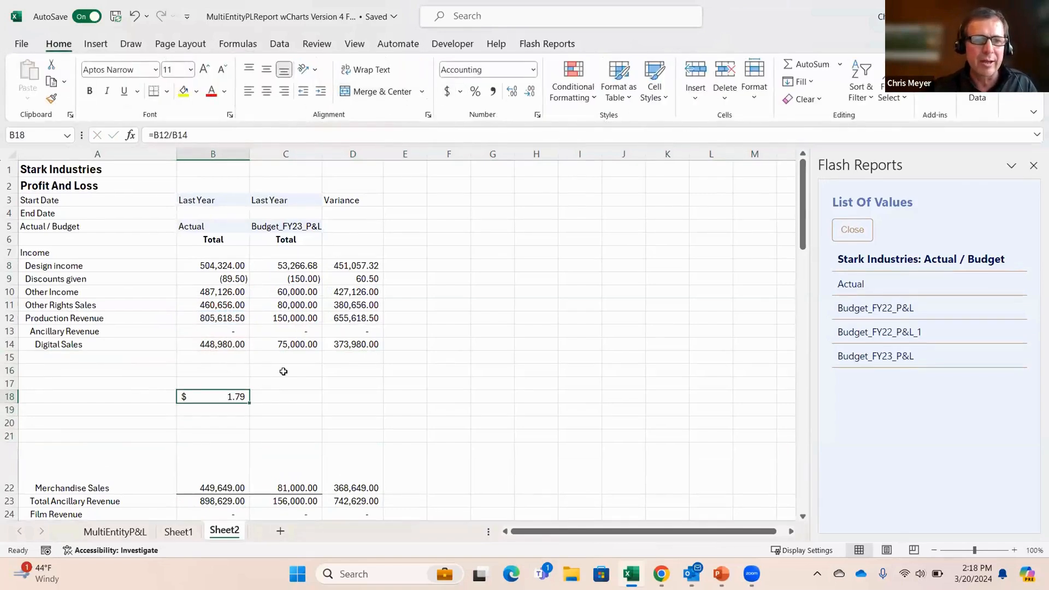
# Step: Format the ratio in B18 as a percentage and fill its formula across to D18
pyautogui.click(474, 91)
pyautogui.moveTo(250, 403); pyautogui.dragTo(382, 399)
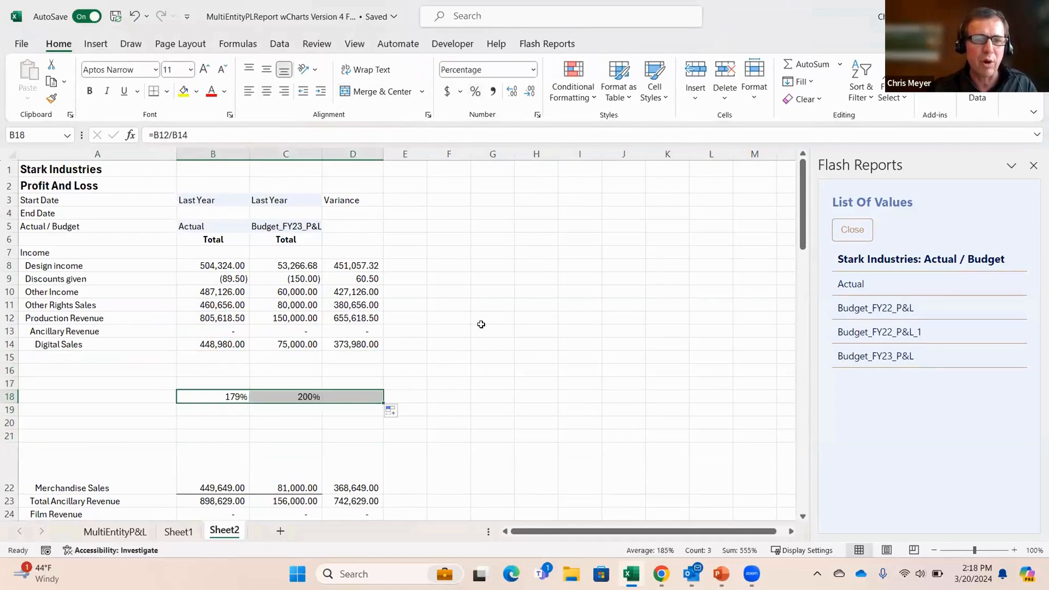
pyautogui.click(473, 332)
pyautogui.click(370, 218)
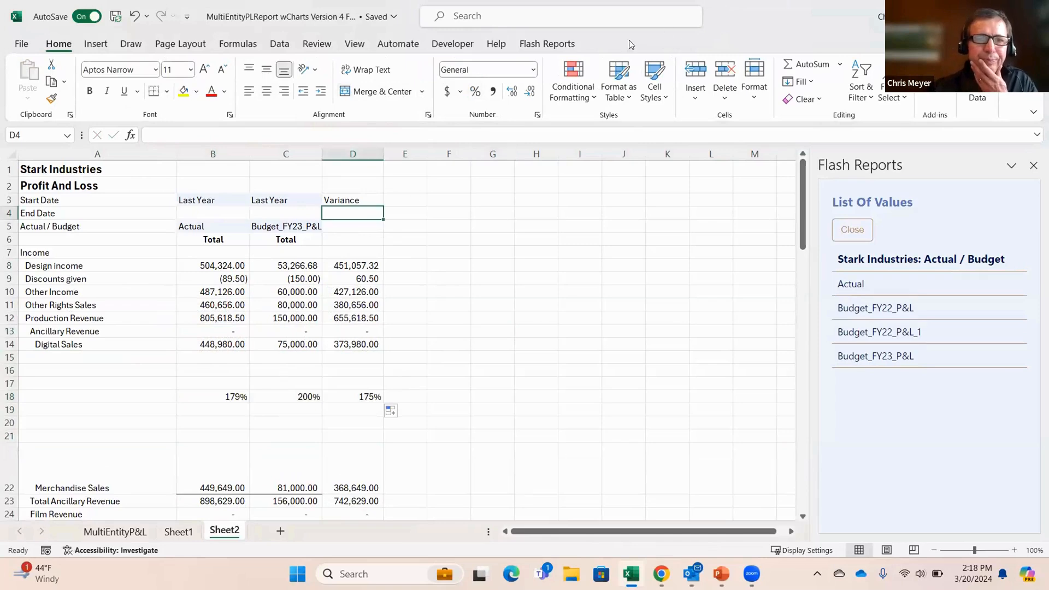
# Step: Refresh the active worksheet with the Flash Reports add-in
pyautogui.click(547, 44)
pyautogui.click(479, 255)
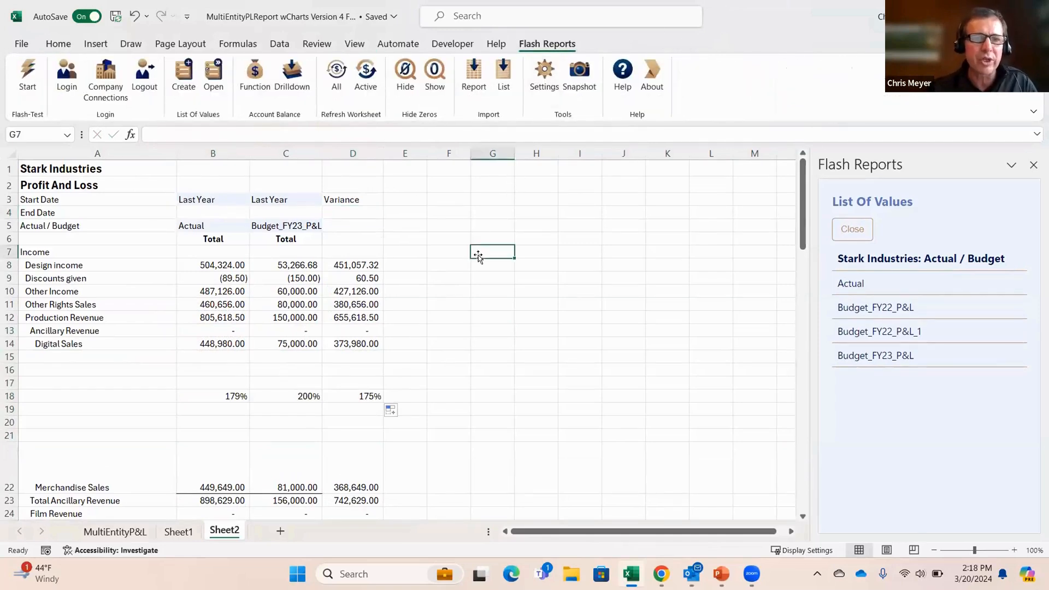
pyautogui.click(382, 78)
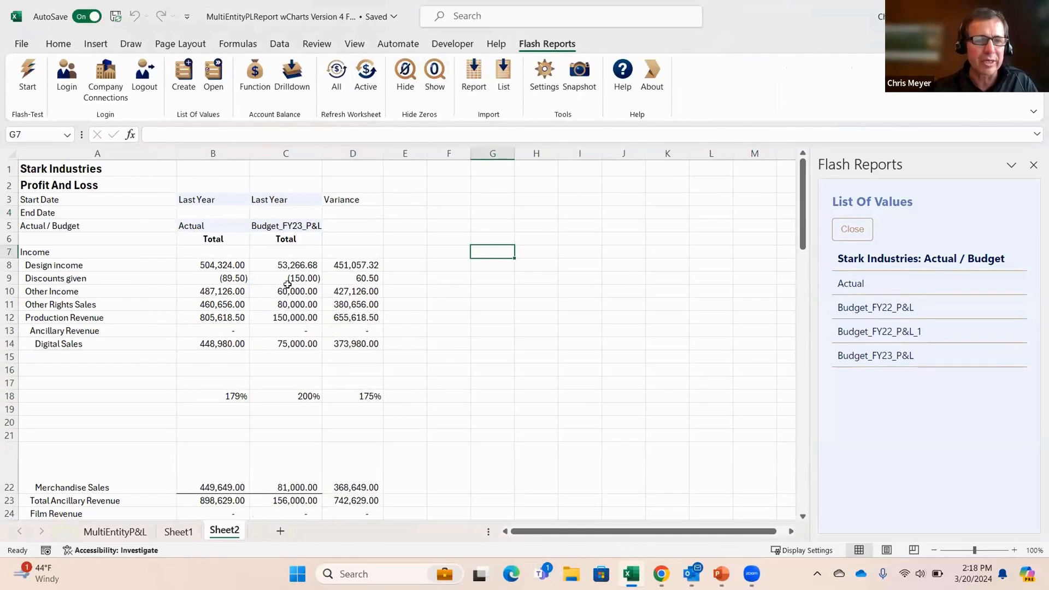
# Step: Drill down from the actual Design income balance in B8 to its transactions and close the Flash Reports pane
pyautogui.click(234, 266)
pyautogui.click(348, 264)
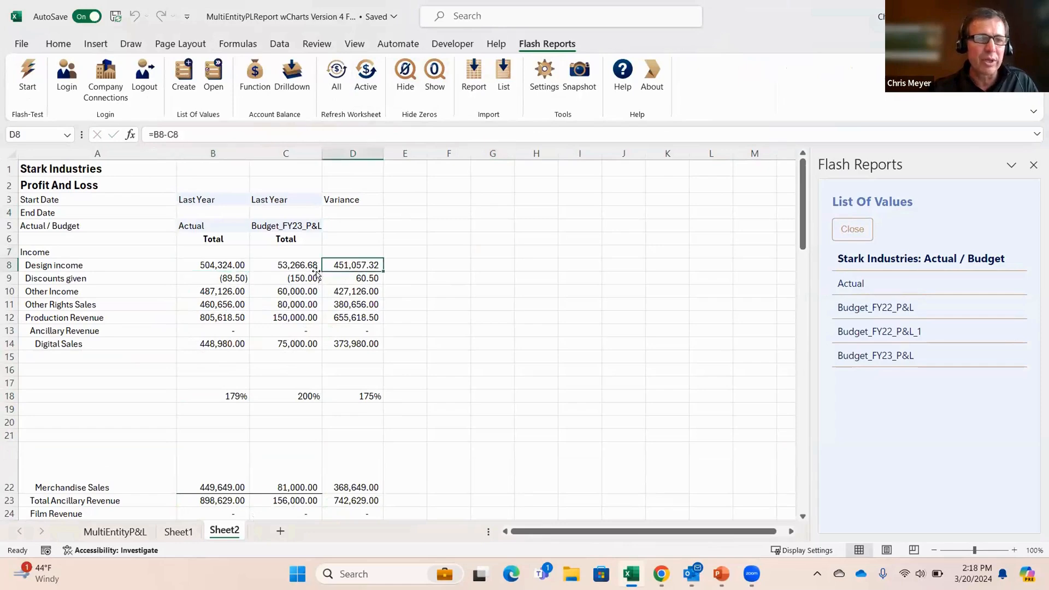
pyautogui.click(228, 261)
pyautogui.click(292, 78)
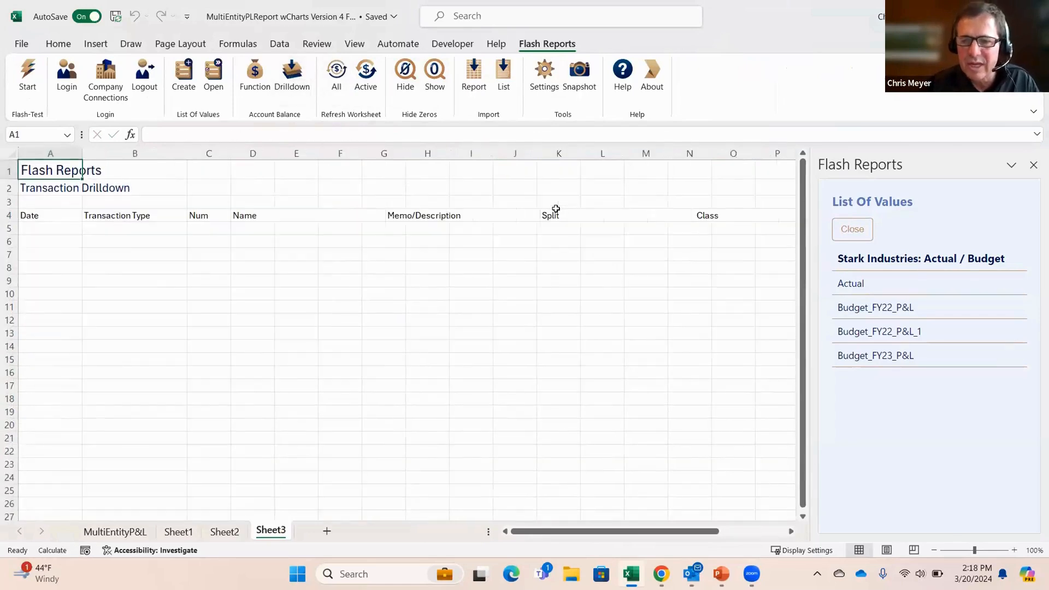
pyautogui.click(1033, 165)
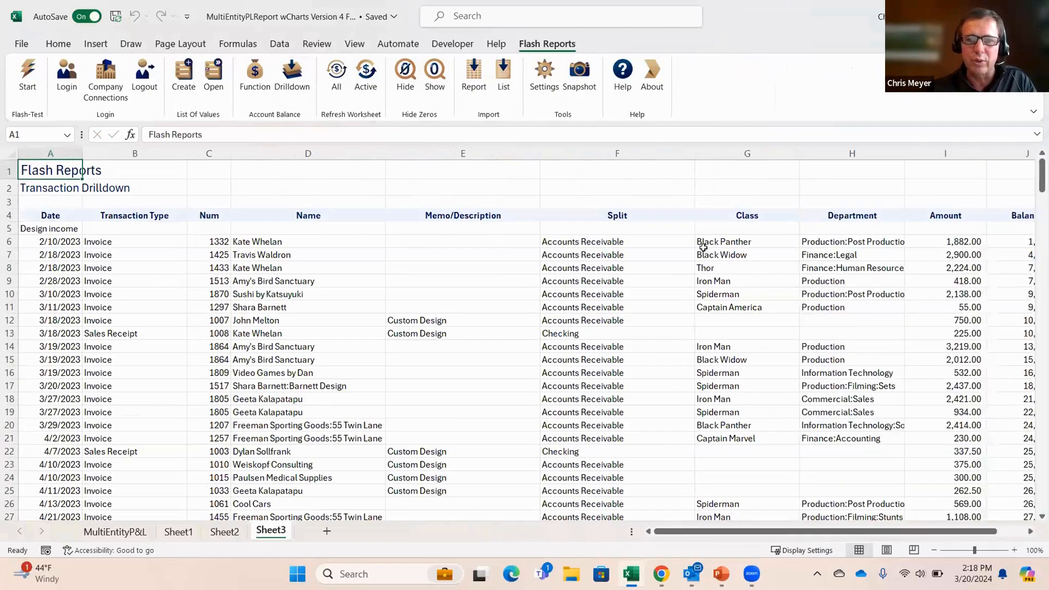
# Step: Examine the Design income drilldown transactions through to the total in I272, and return to the Profit and Loss on Sheet2
pyautogui.scroll(-20, 743, 321)
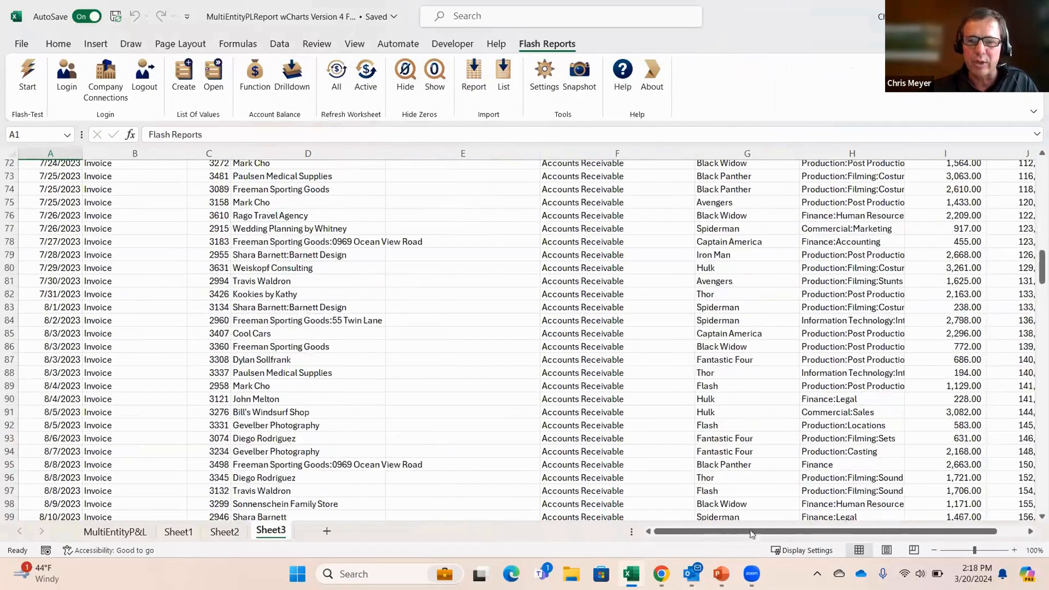
pyautogui.hscroll(1, 881, 516)
pyautogui.hscroll(1, 880, 516)
pyautogui.scroll(-10, 881, 516)
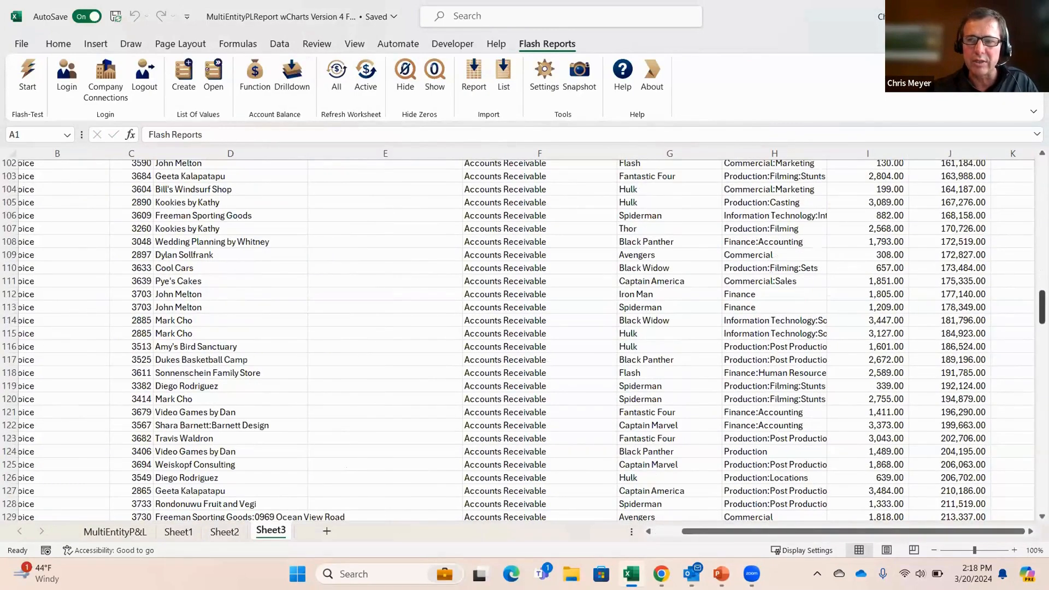
pyautogui.moveTo(1042, 307); pyautogui.dragTo(1042, 488)
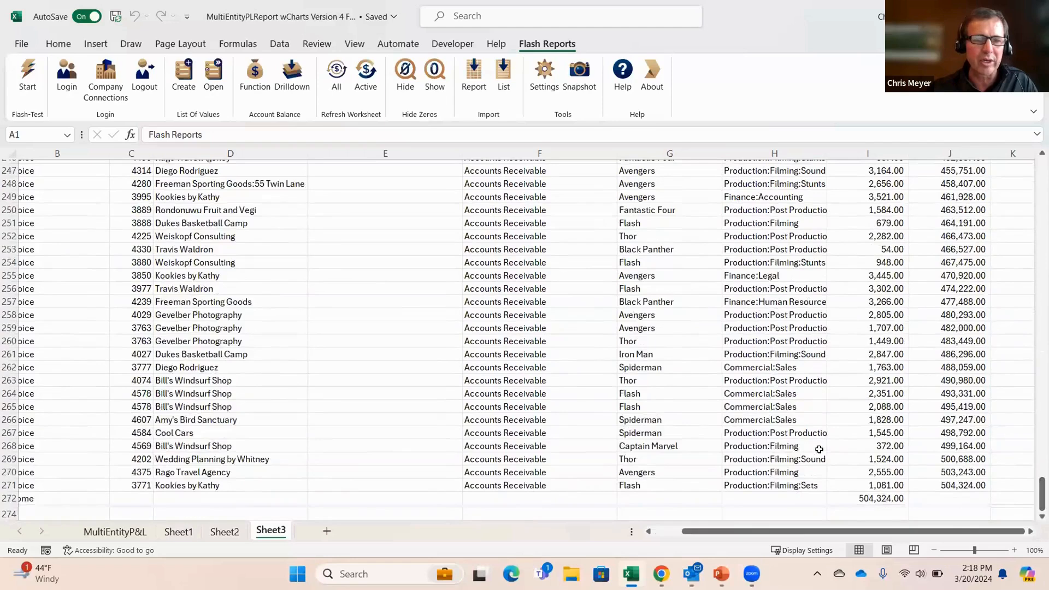
pyautogui.scroll(-2, 819, 449)
pyautogui.click(878, 418)
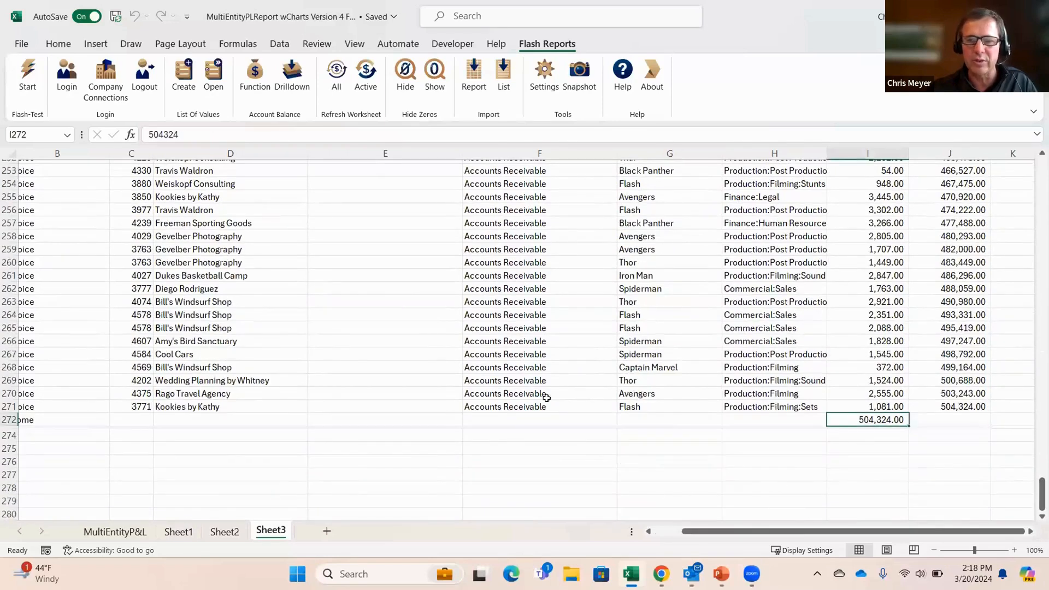
pyautogui.click(225, 531)
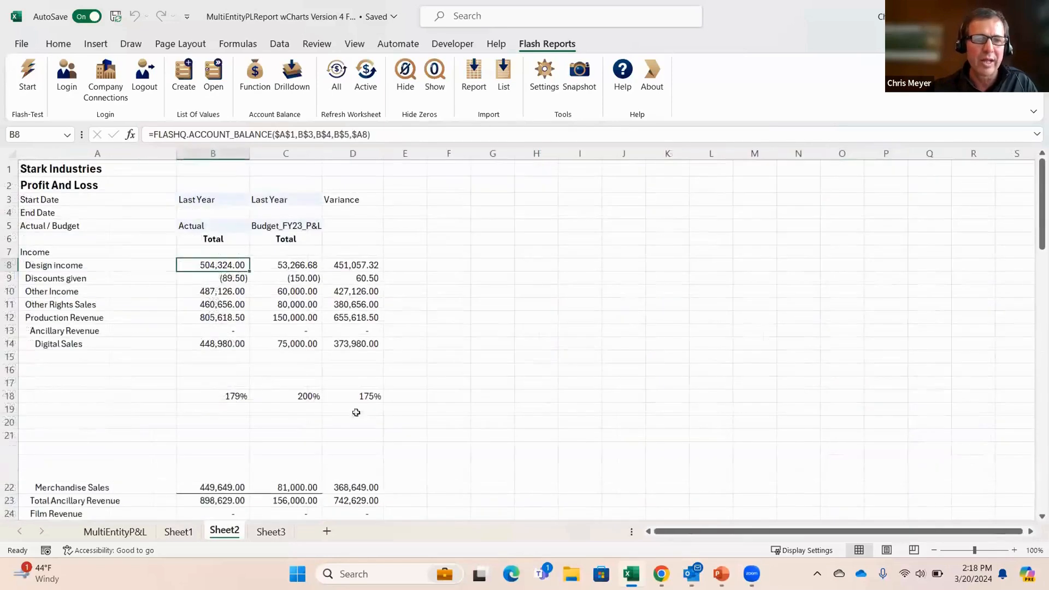
pyautogui.click(433, 260)
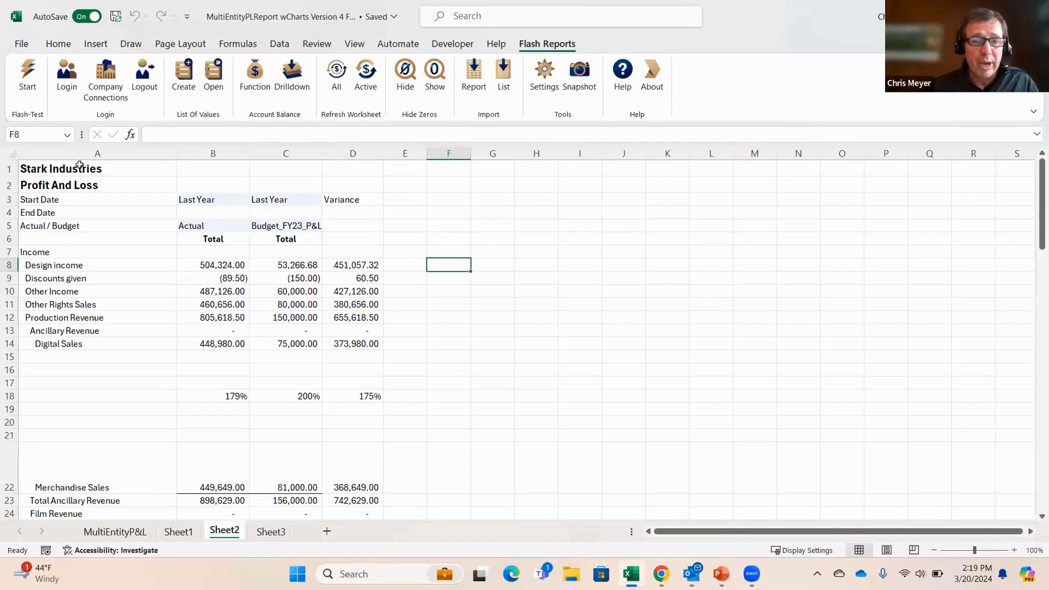
# Step: Inspect the Actual_Budget argument of the Stark Industries Design income formula in B10 on the MultiEntityP&L sheet
pyautogui.click(109, 368)
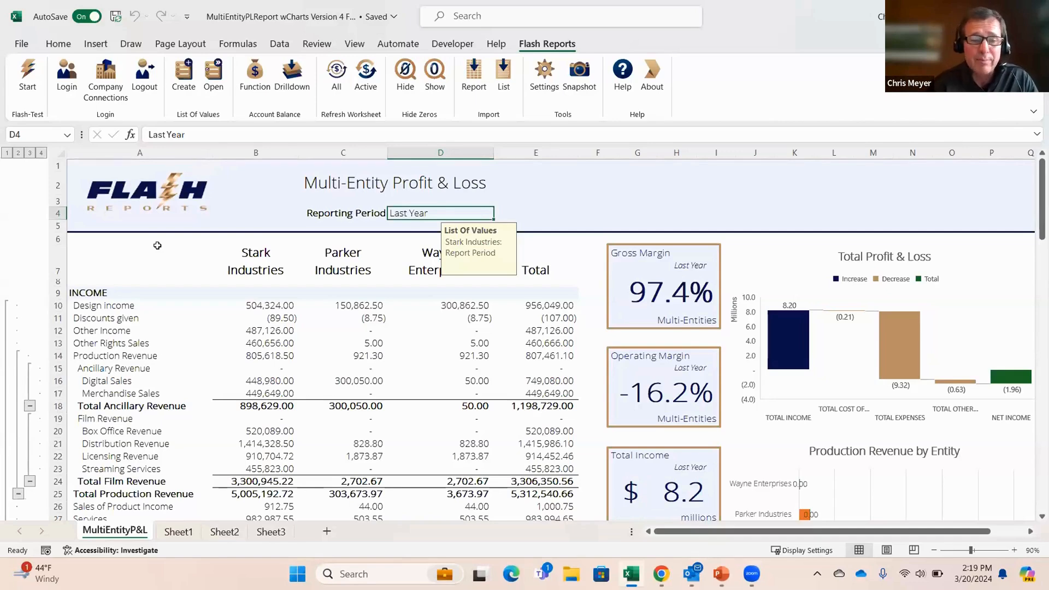
pyautogui.click(273, 307)
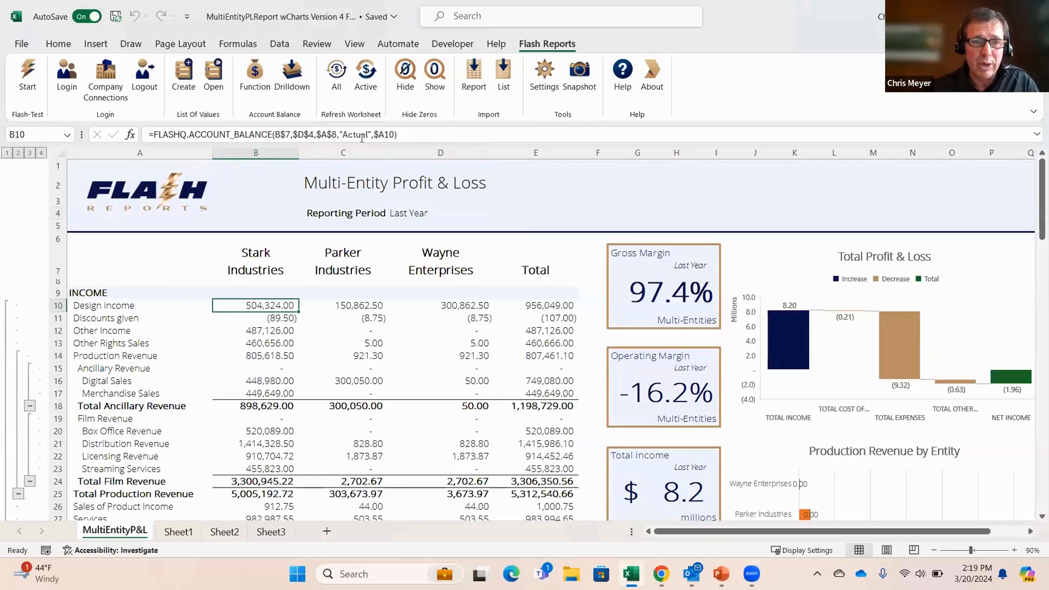
pyautogui.click(361, 136)
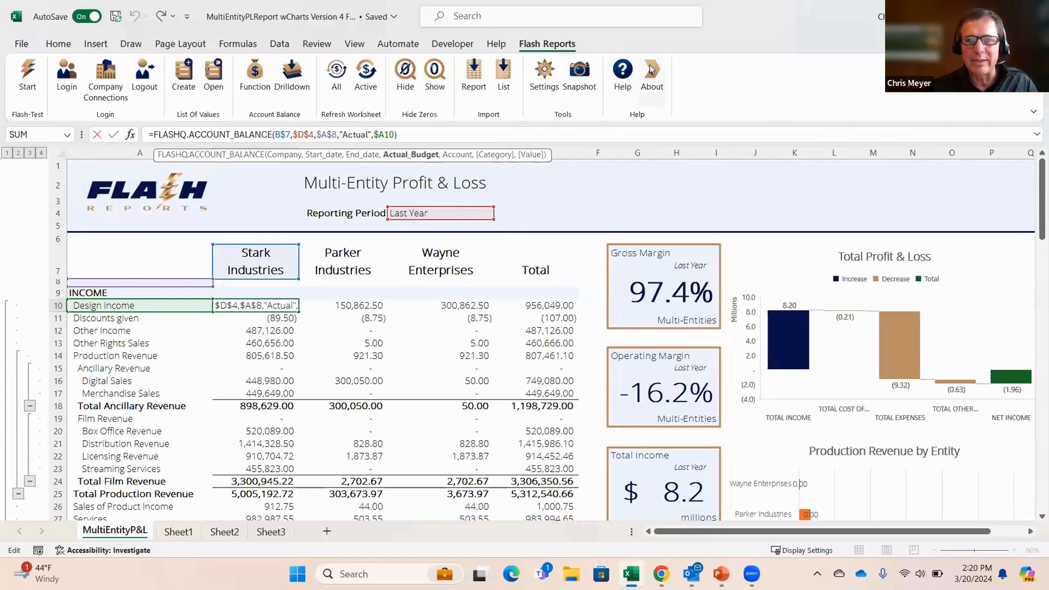
# Step: View the Flash Reports version and license details, and look over the Finatical Software website in the browser
pyautogui.click(660, 88)
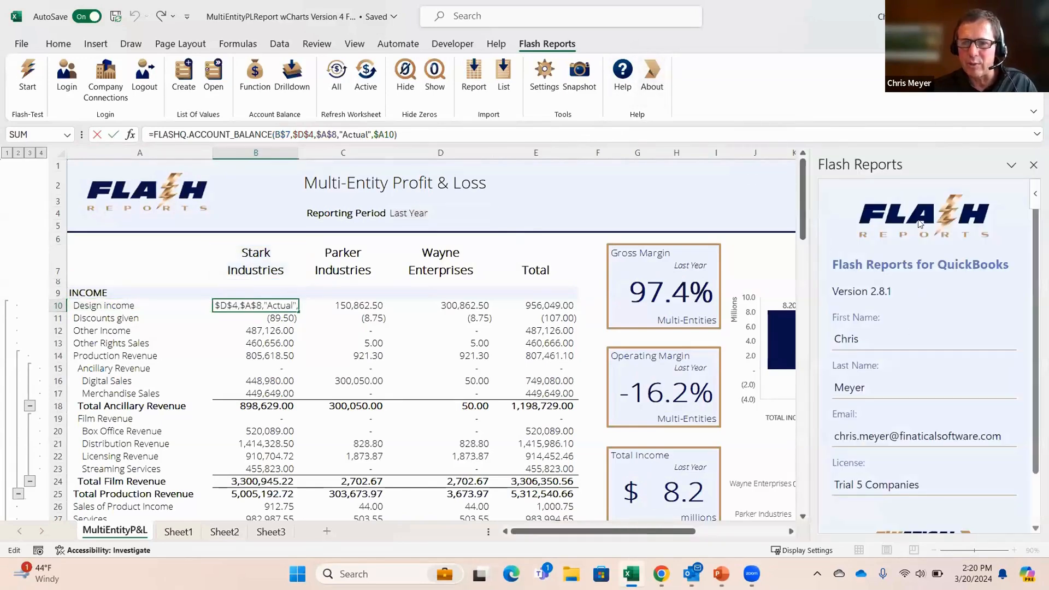
pyautogui.scroll(-2, 954, 385)
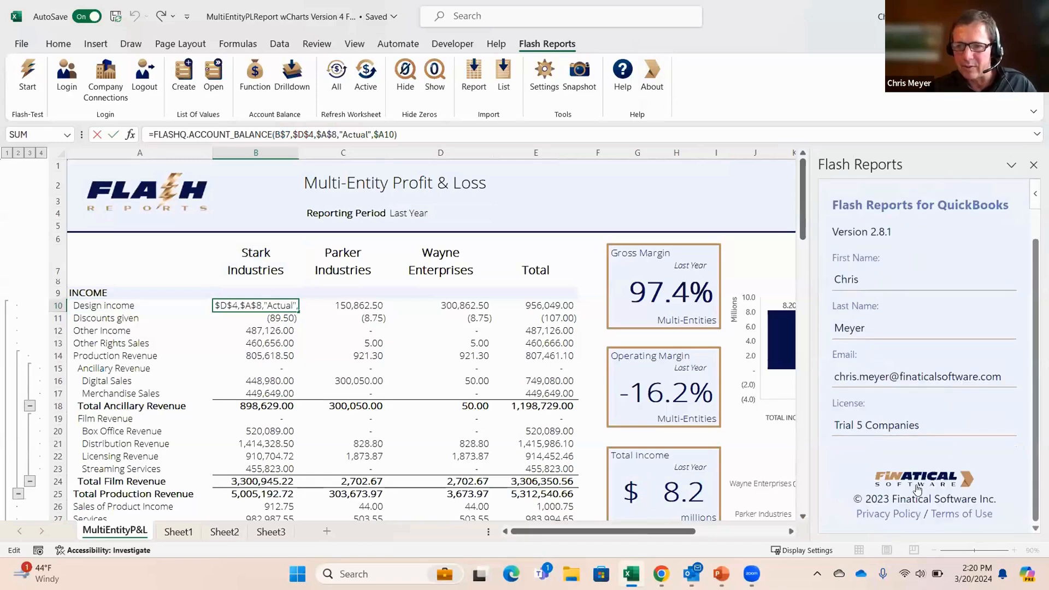
pyautogui.hotkey('ctrl', 'Return')
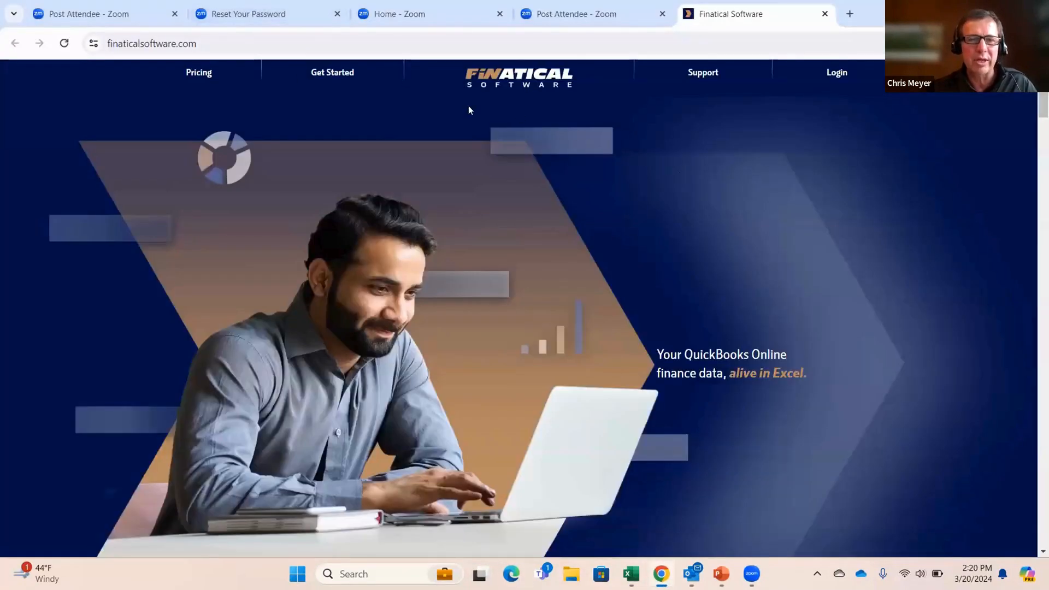
pyautogui.scroll(-7, 391, 243)
pyautogui.scroll(7, 299, 130)
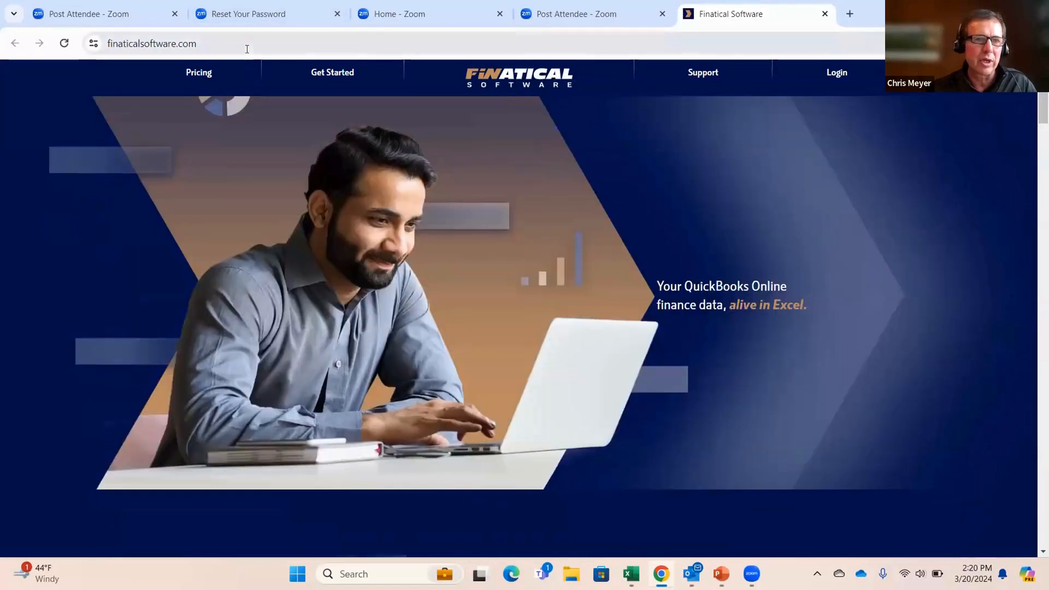
pyautogui.scroll(-1, 345, 297)
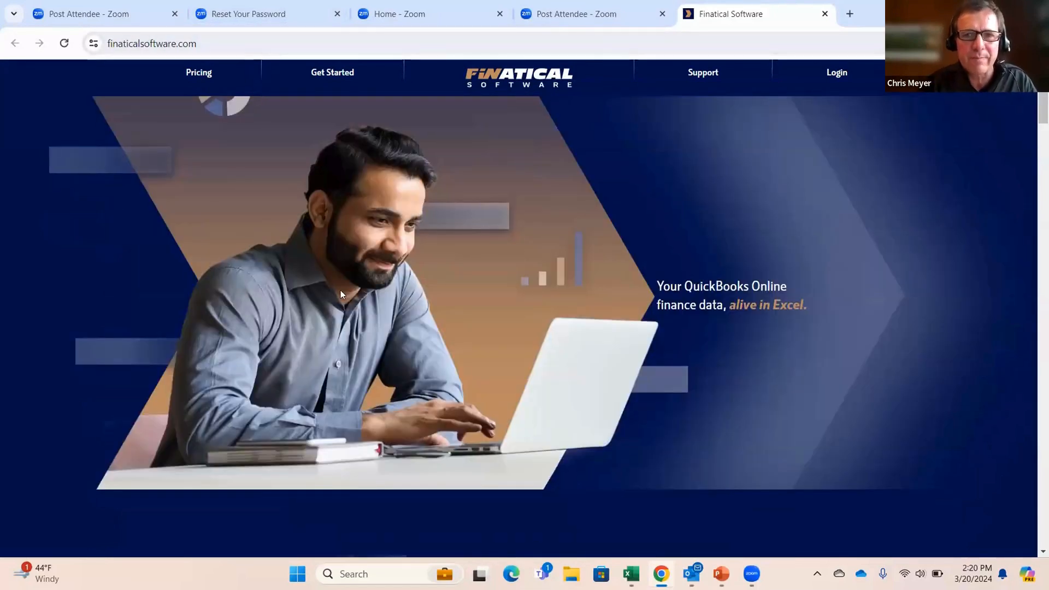
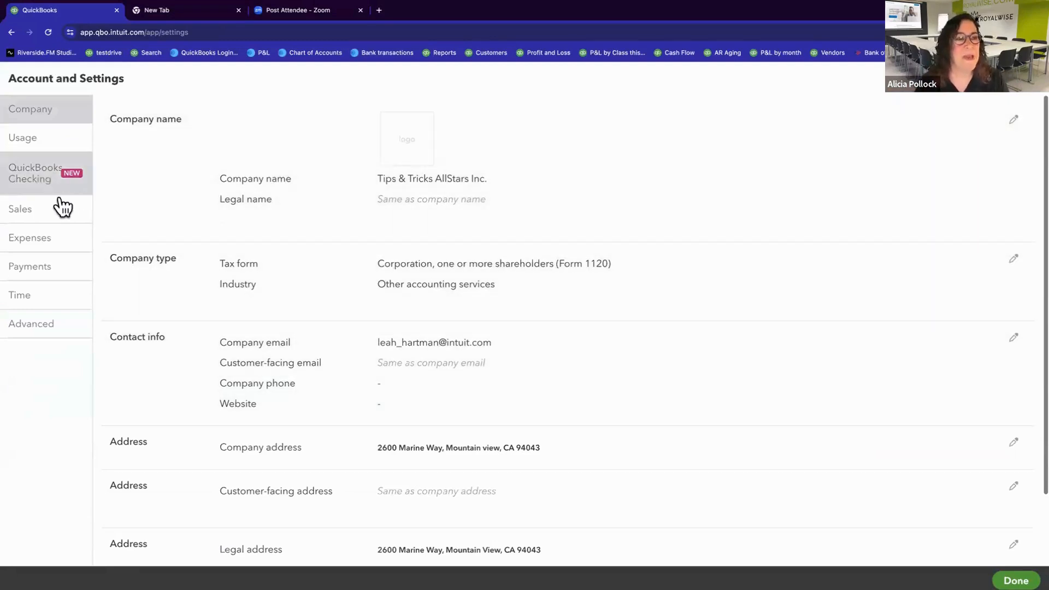
# Step: Save the Sales settings for products and services with revenue recognition on at a Monthly frequency, and leave Account and Settings
pyautogui.click(39, 217)
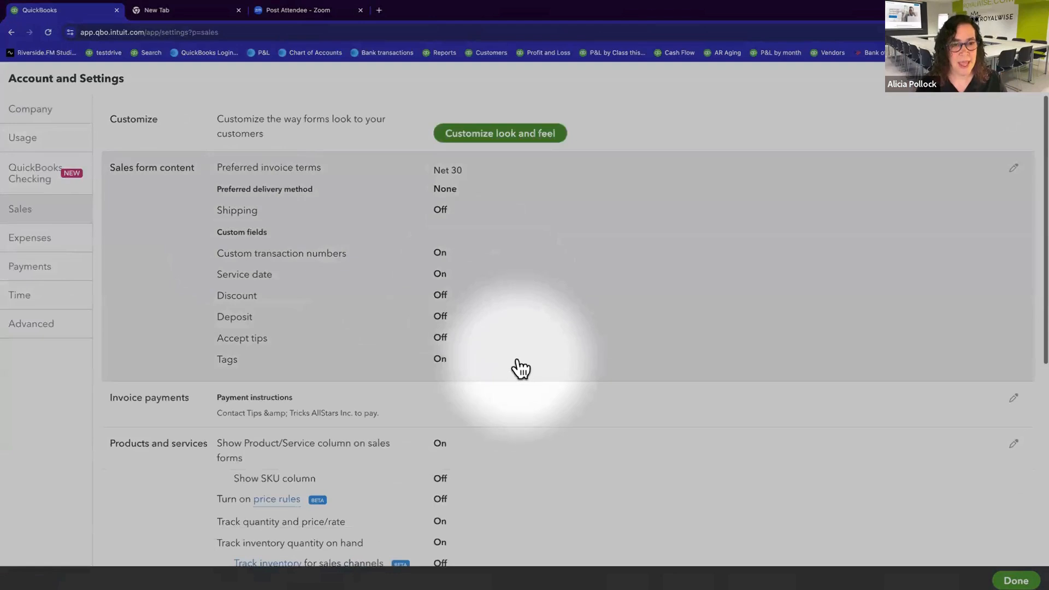
pyautogui.scroll(-4, 521, 369)
pyautogui.scroll(-1, 521, 369)
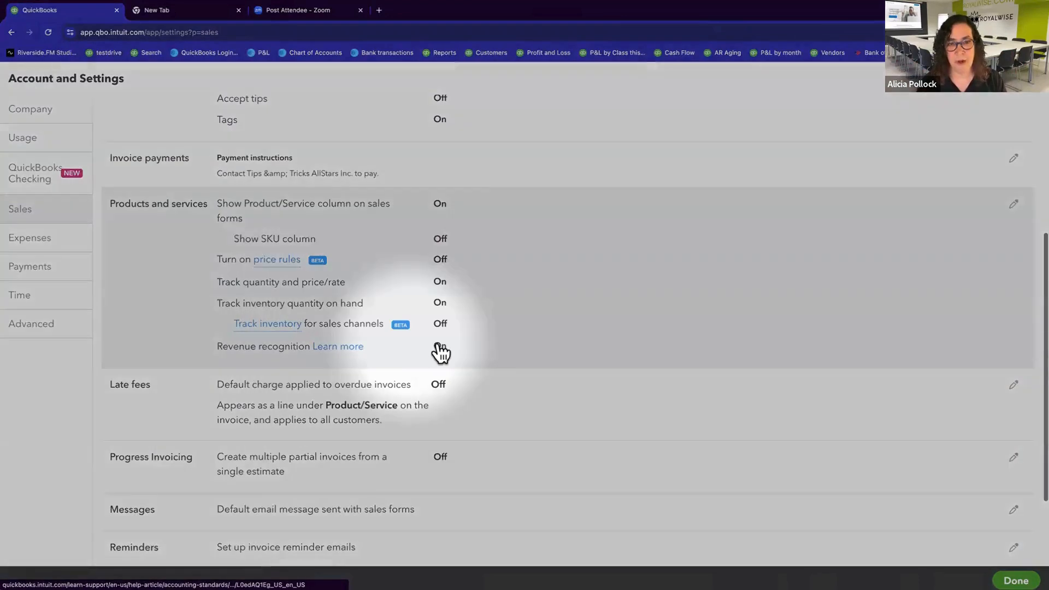
pyautogui.click(440, 350)
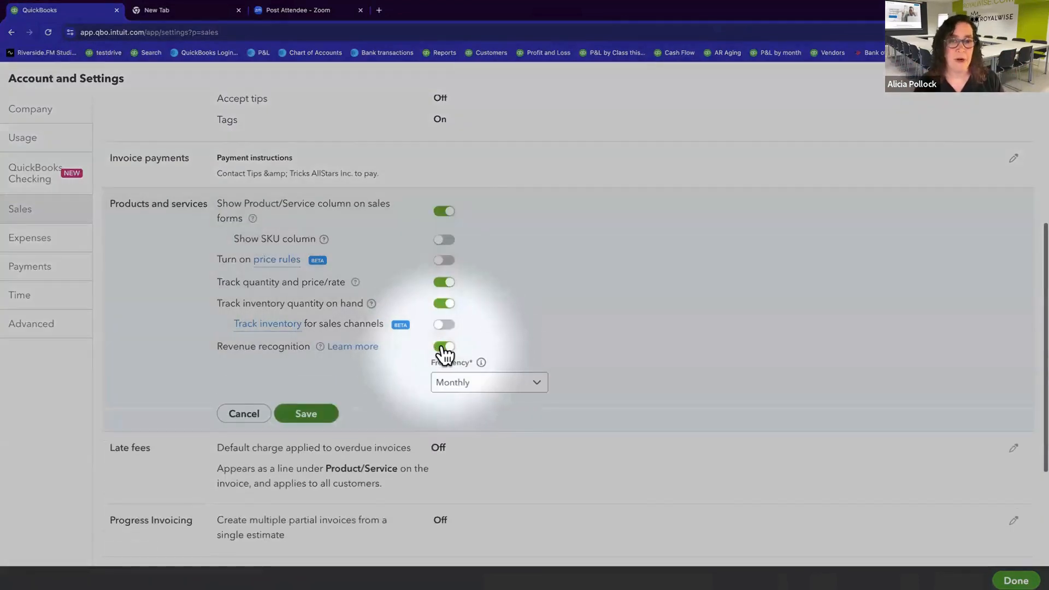
pyautogui.click(538, 382)
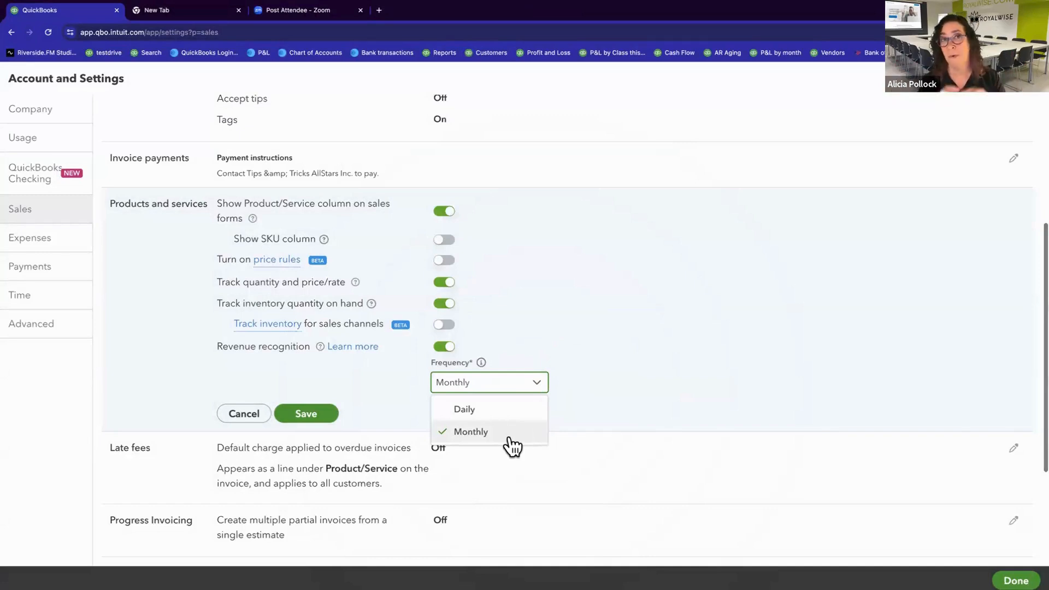
pyautogui.click(401, 406)
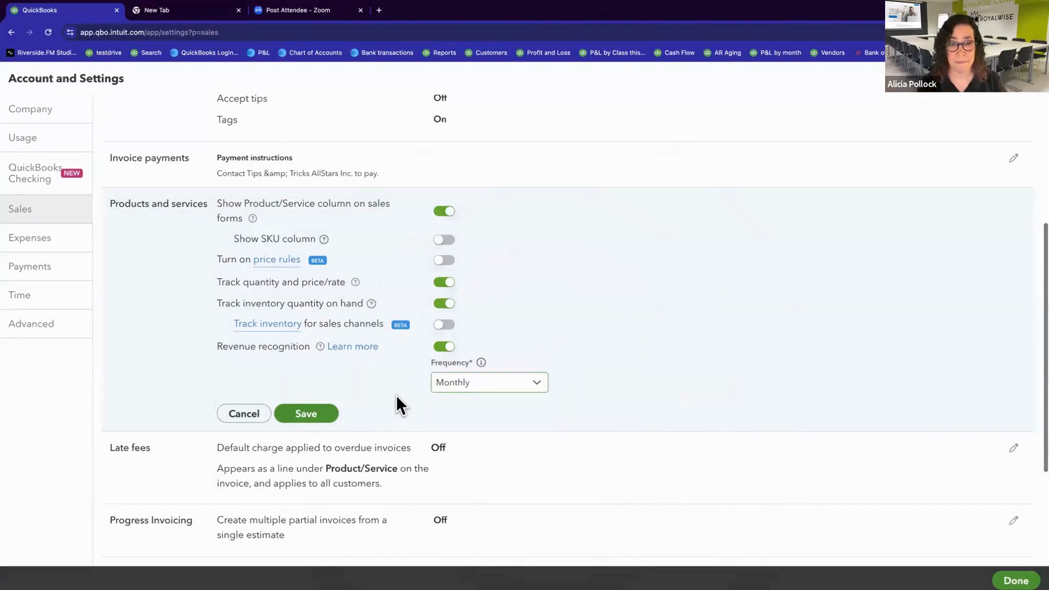
pyautogui.click(306, 415)
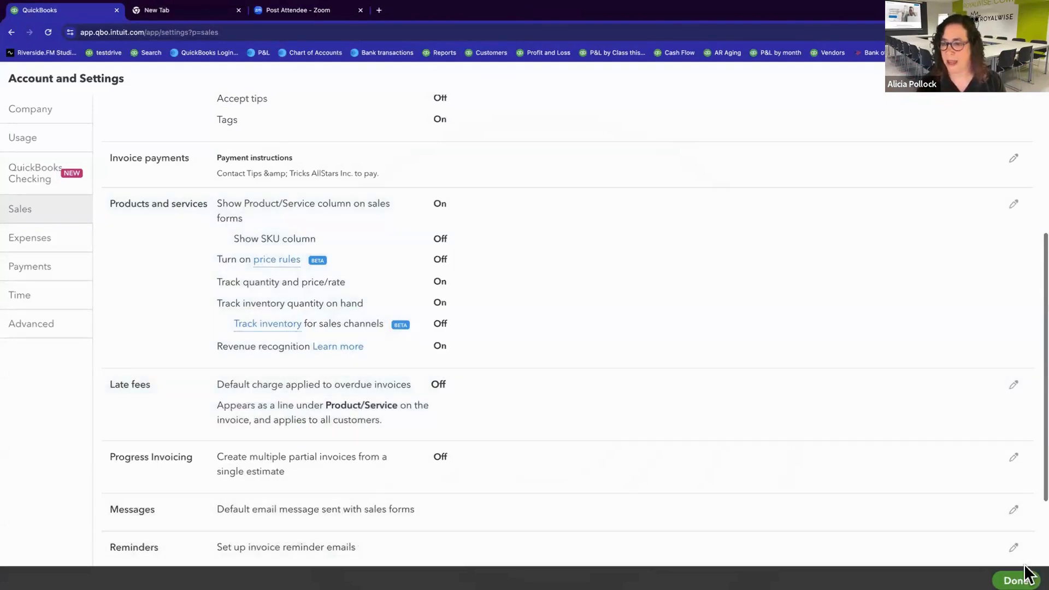
pyautogui.click(1016, 574)
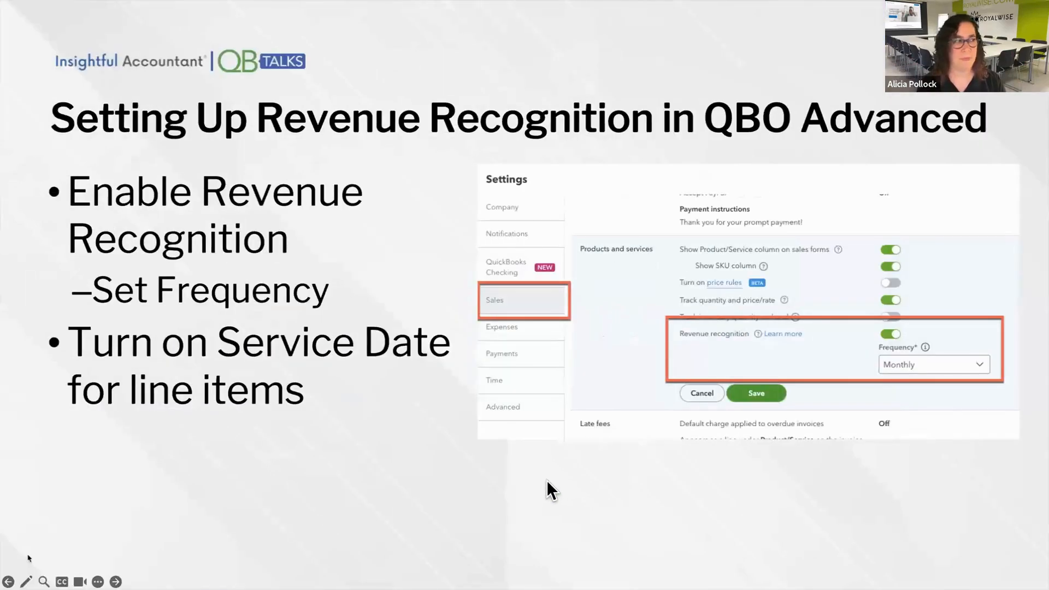
# Step: Open the Heroic Deed service for editing from the products and services list and show its sales details
pyautogui.press('Right')
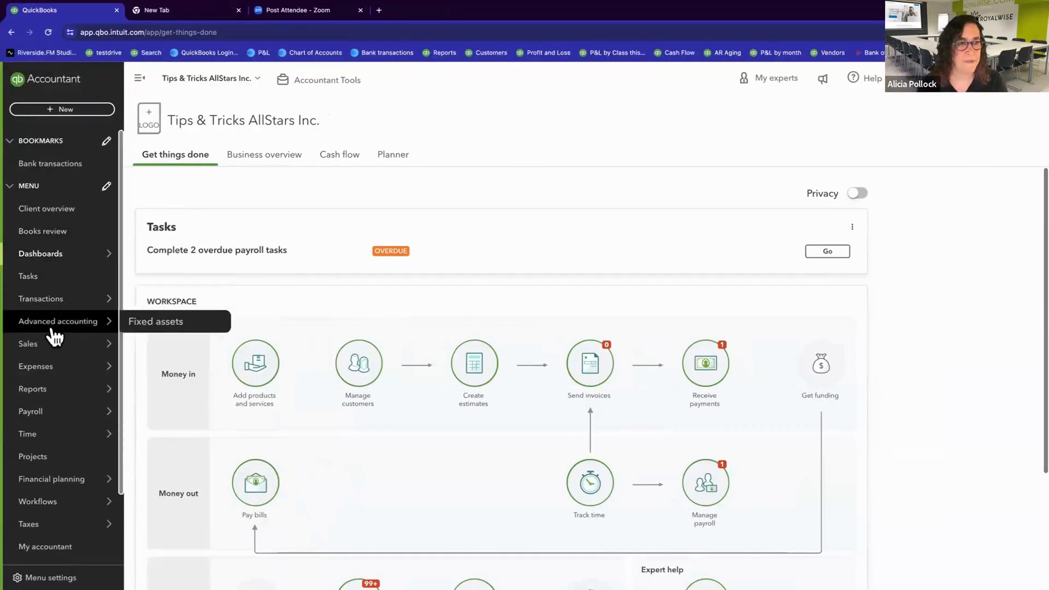
pyautogui.moveTo(50, 350)
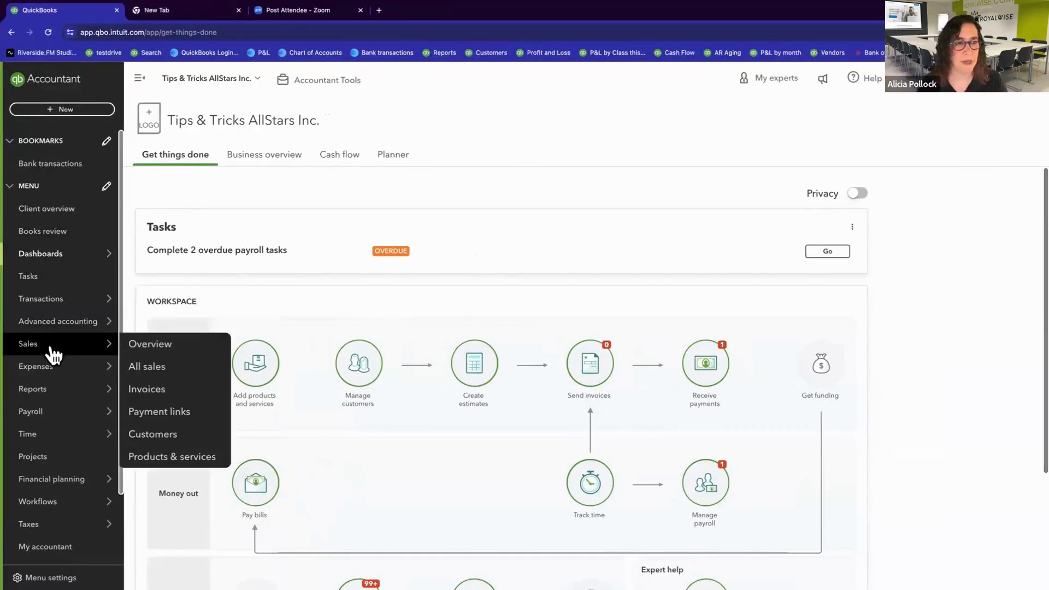
pyautogui.click(166, 464)
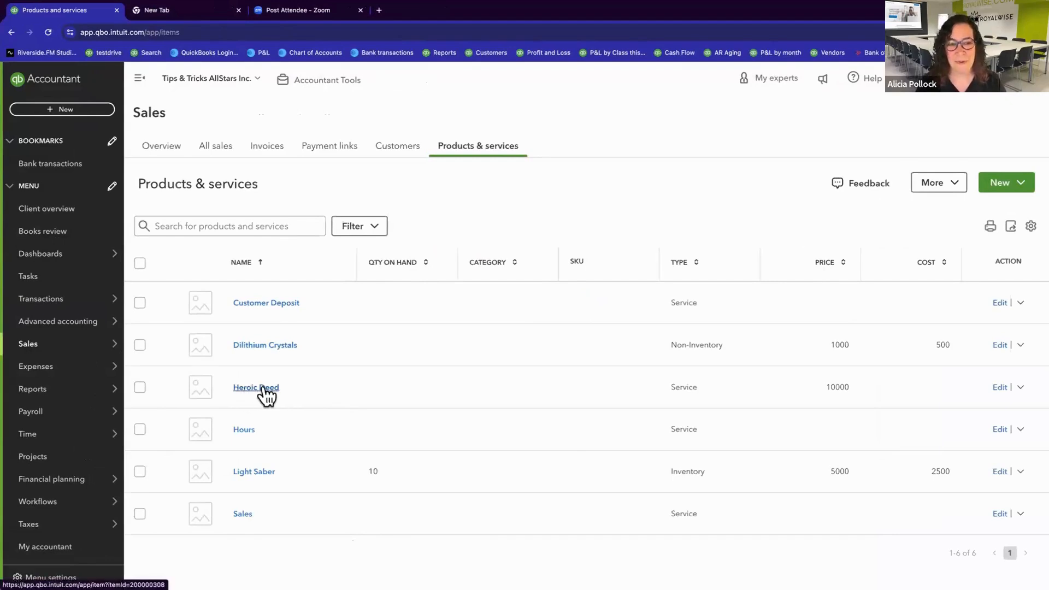
pyautogui.click(1001, 388)
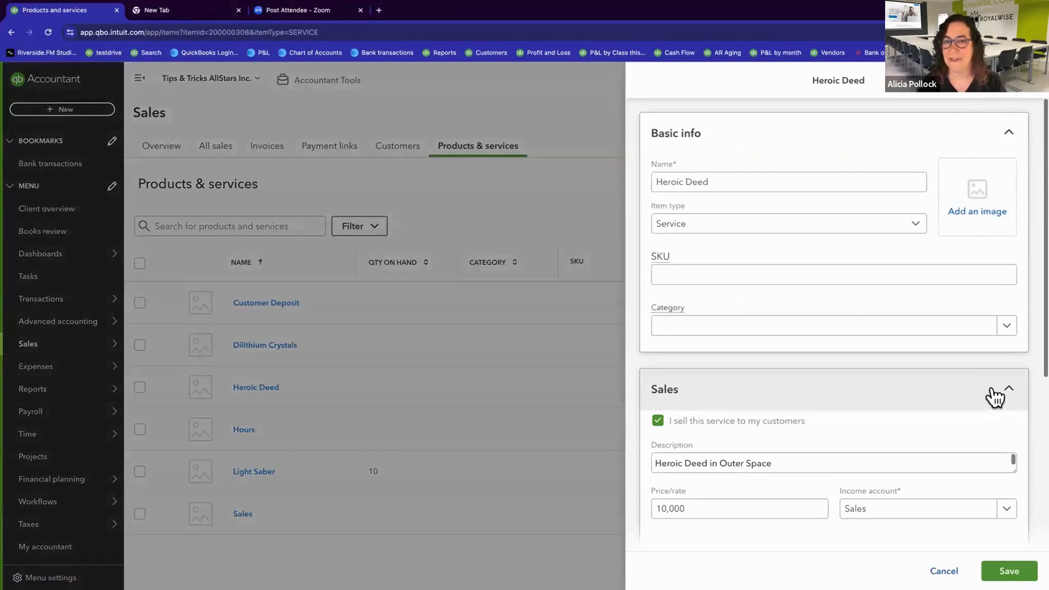
pyautogui.scroll(-5, 930, 411)
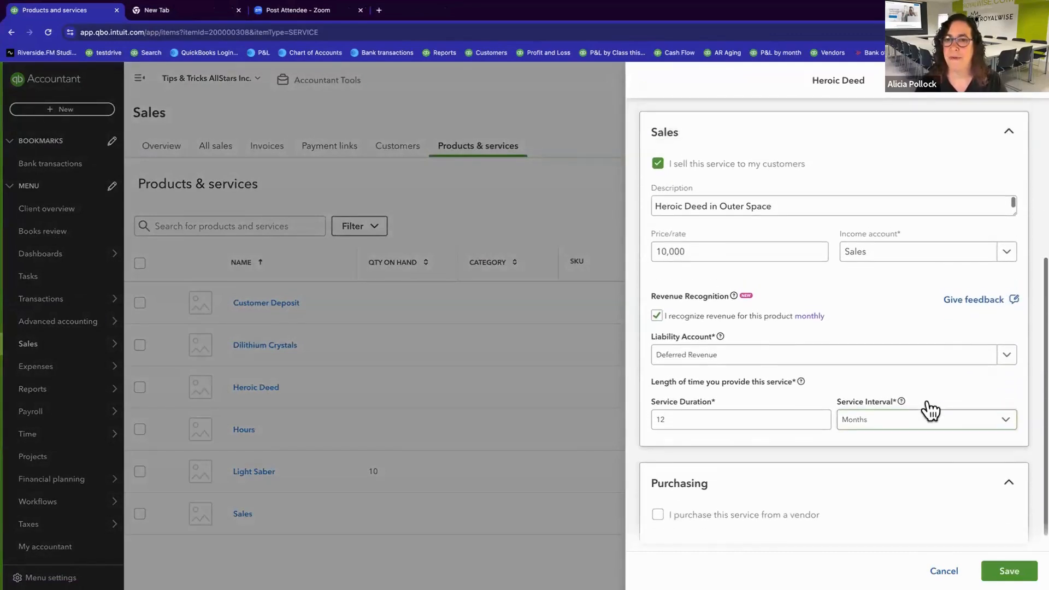
# Step: Examine Heroic Deed's income account, revenue recognition and liability account options, keeping revenue recognition on
pyautogui.click(881, 260)
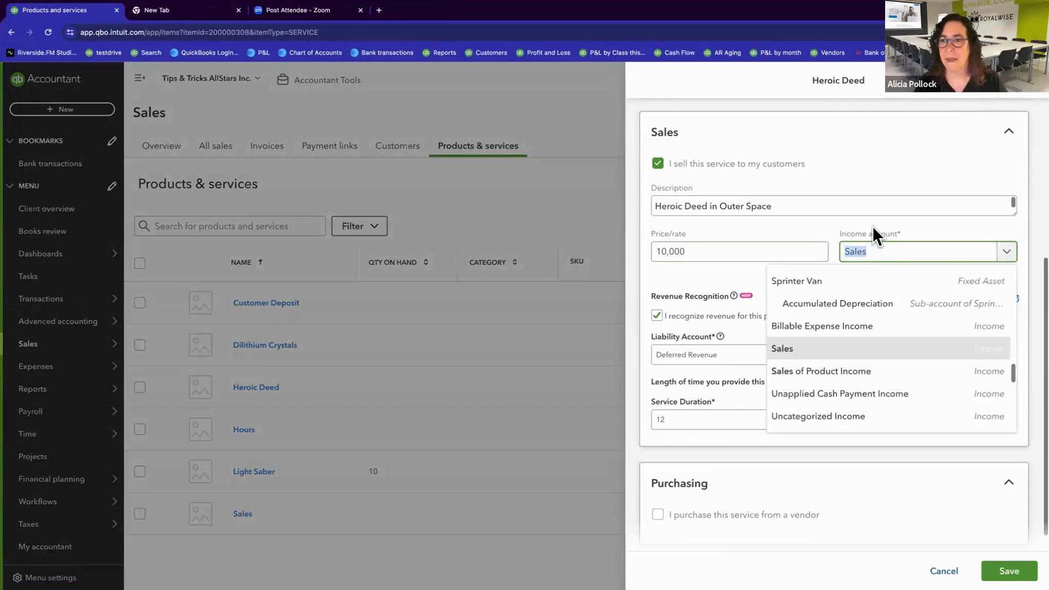
pyautogui.click(874, 225)
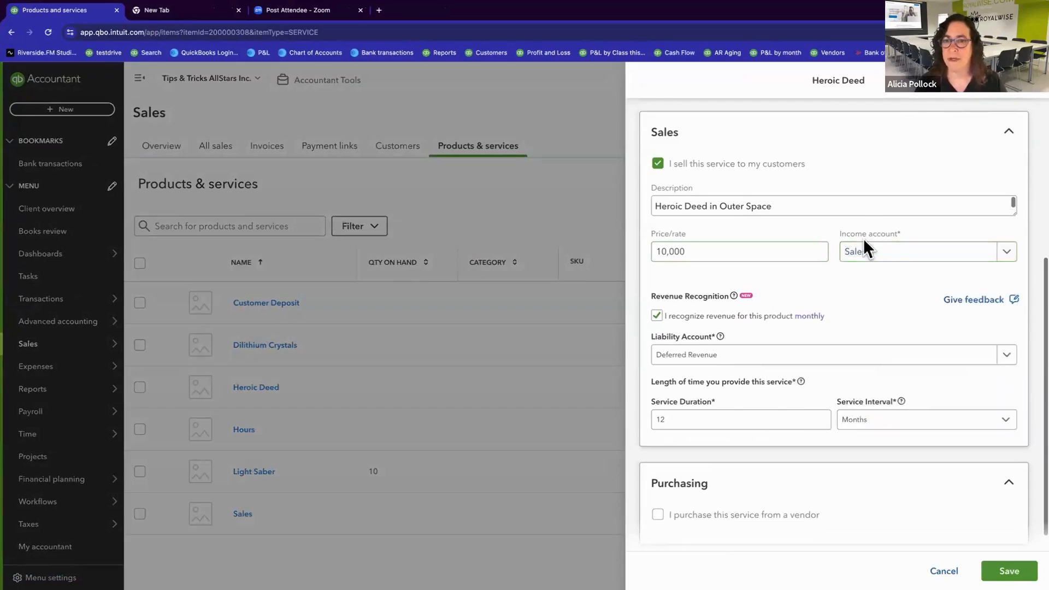
pyautogui.click(657, 316)
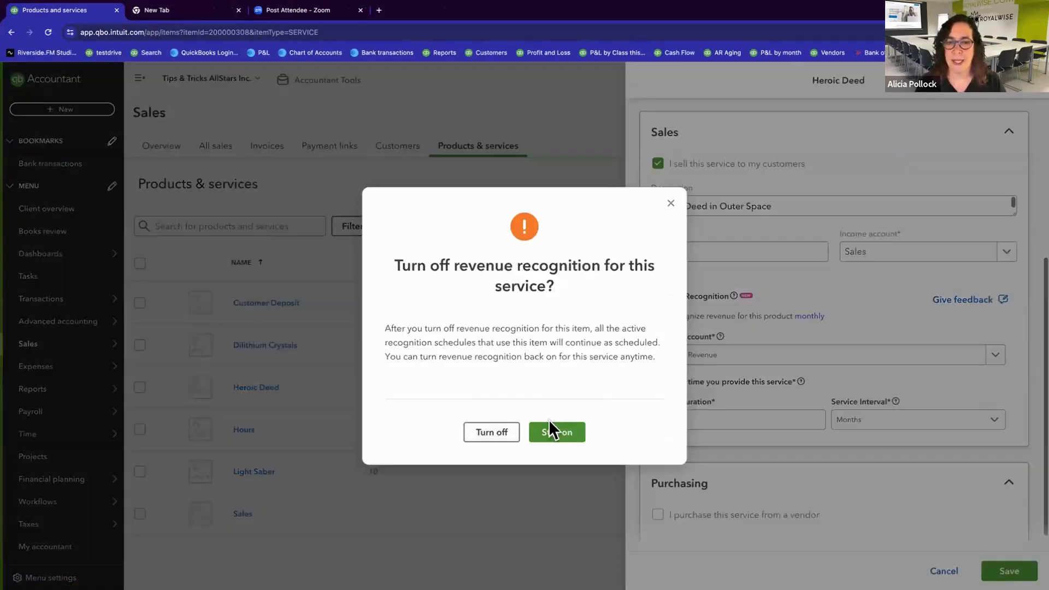
pyautogui.click(558, 432)
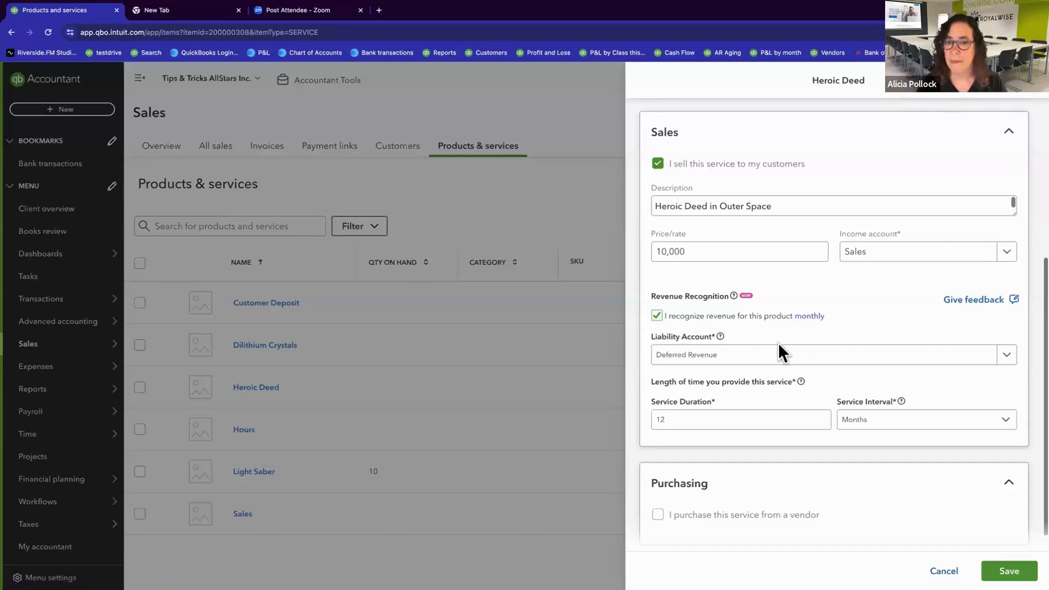
pyautogui.click(761, 362)
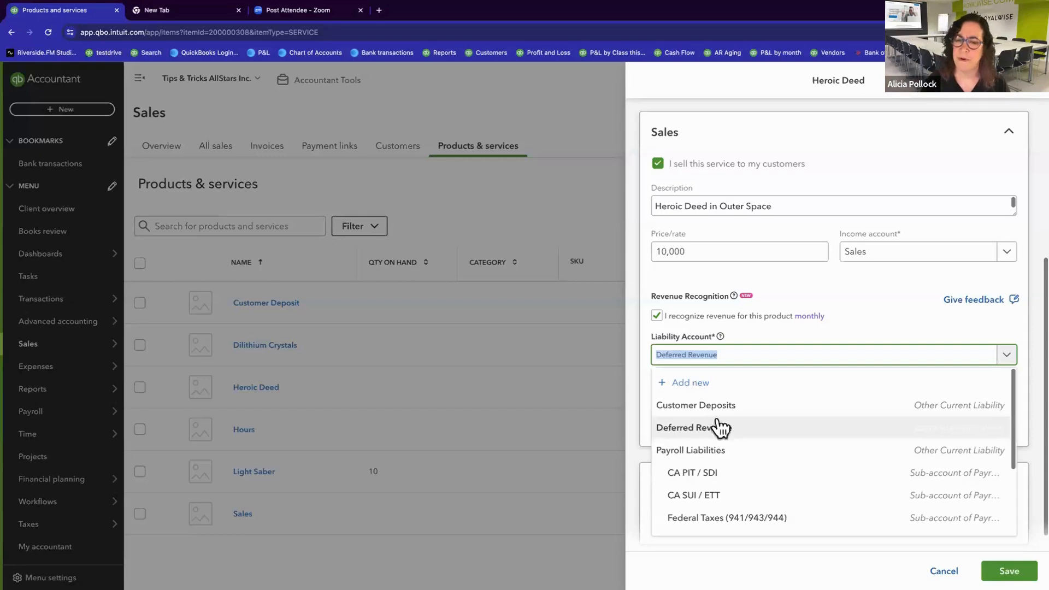
pyautogui.click(877, 304)
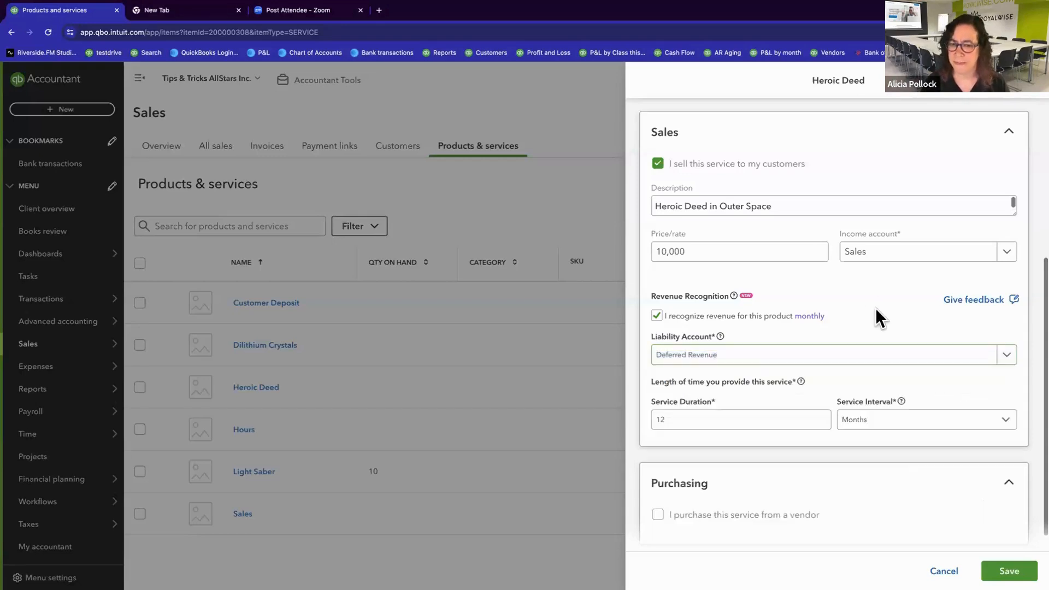
# Step: Try Years as Heroic Deed's service interval with its 12-unit duration, and set the interval back to Months
pyautogui.click(756, 419)
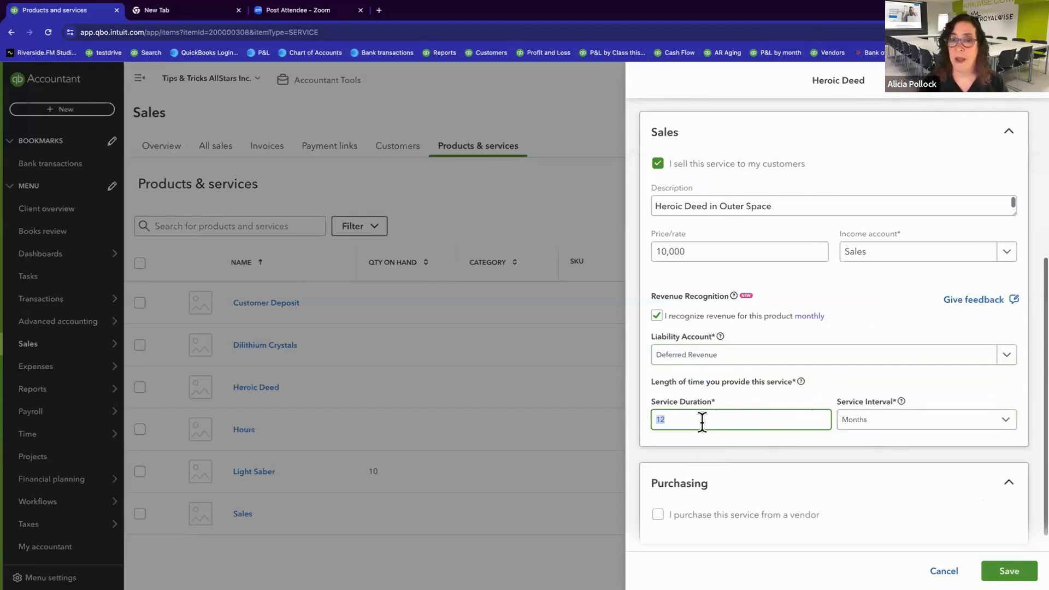
pyautogui.click(886, 424)
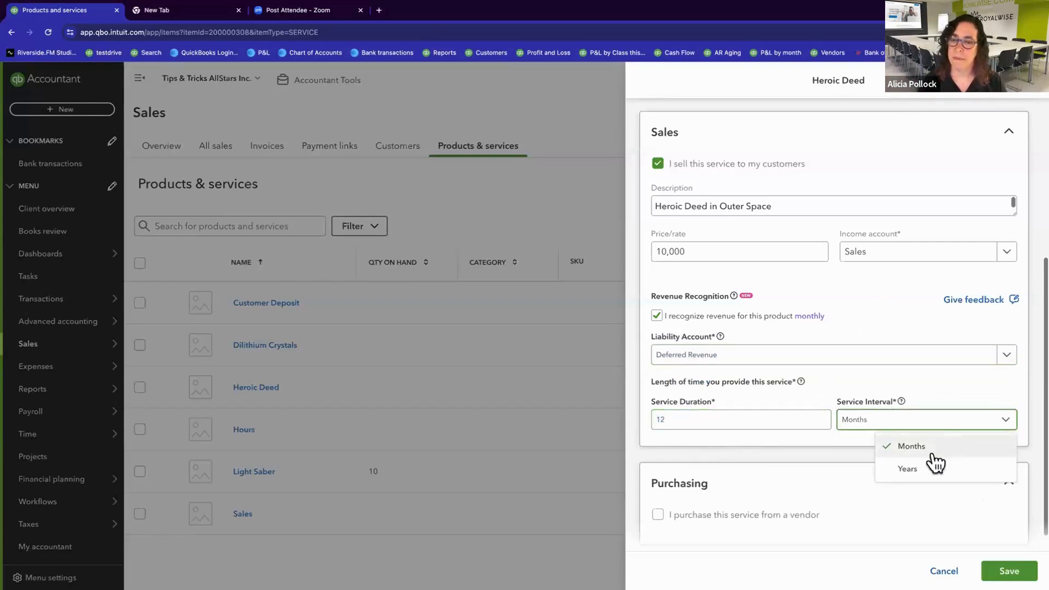
pyautogui.click(908, 470)
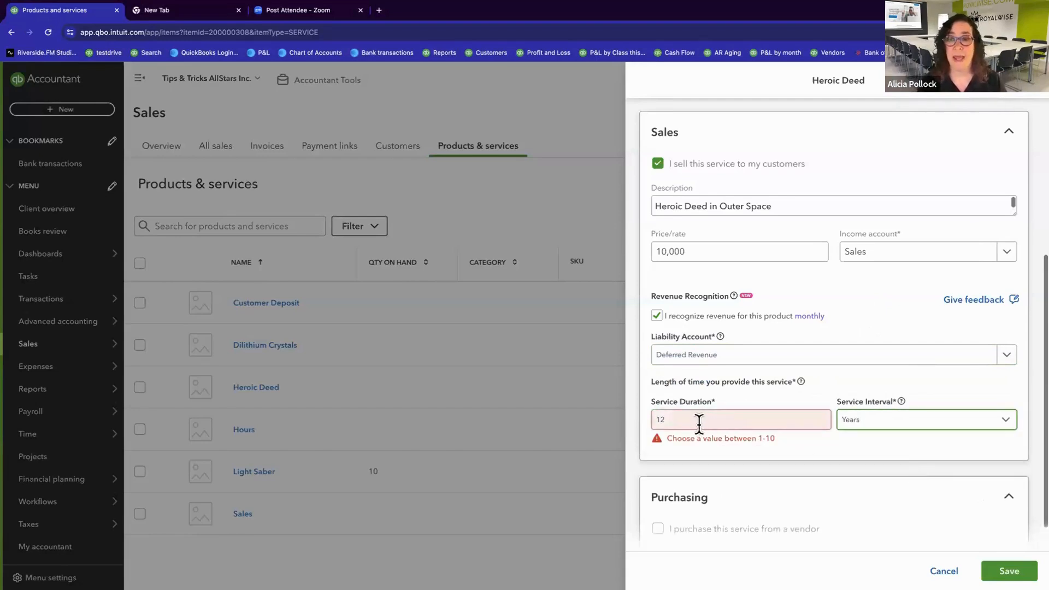
pyautogui.click(675, 421)
pyautogui.moveTo(675, 421); pyautogui.dragTo(645, 421)
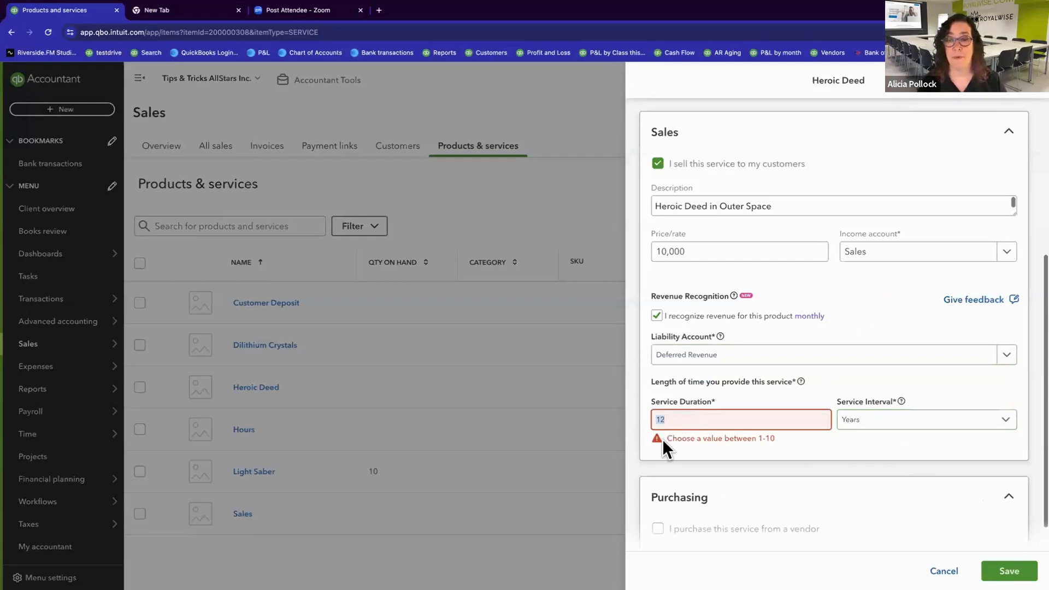
pyautogui.click(886, 427)
pyautogui.click(910, 447)
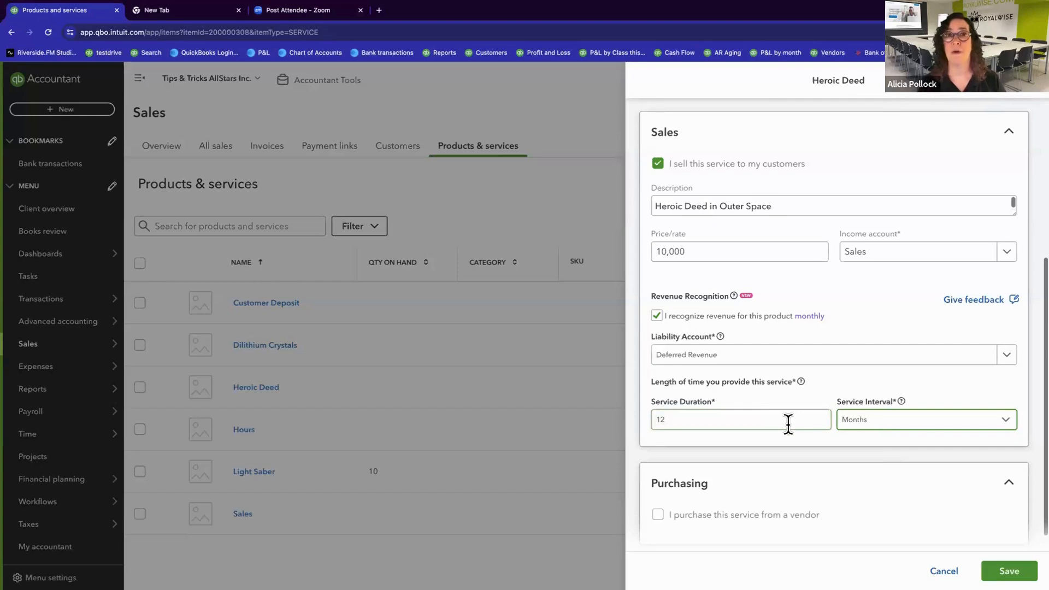
# Step: Check the liability account choices, keep Deferred Revenue, and save the Heroic Deed service
pyautogui.click(755, 359)
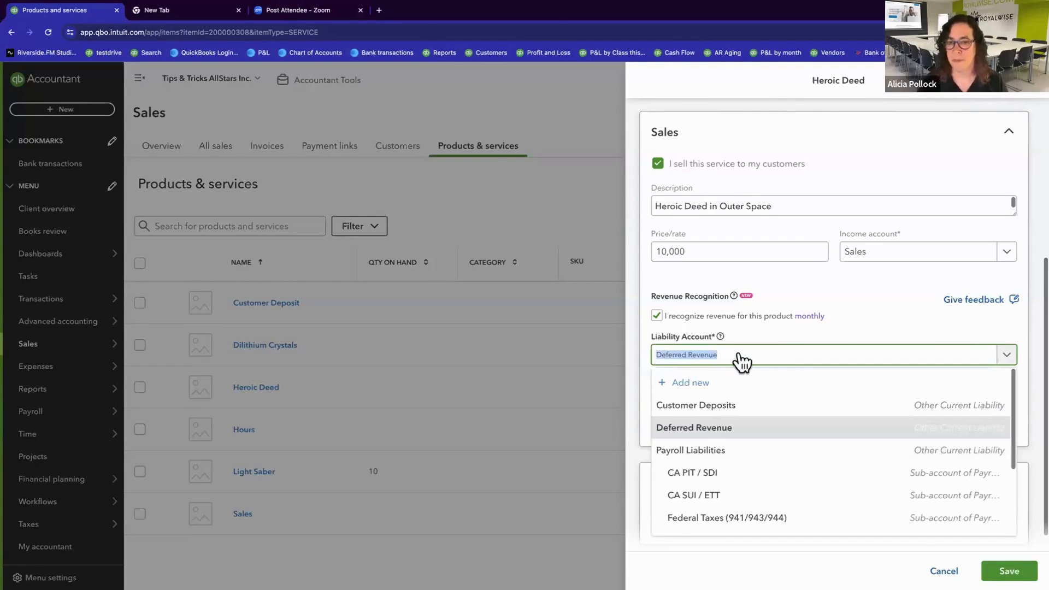
pyautogui.click(838, 327)
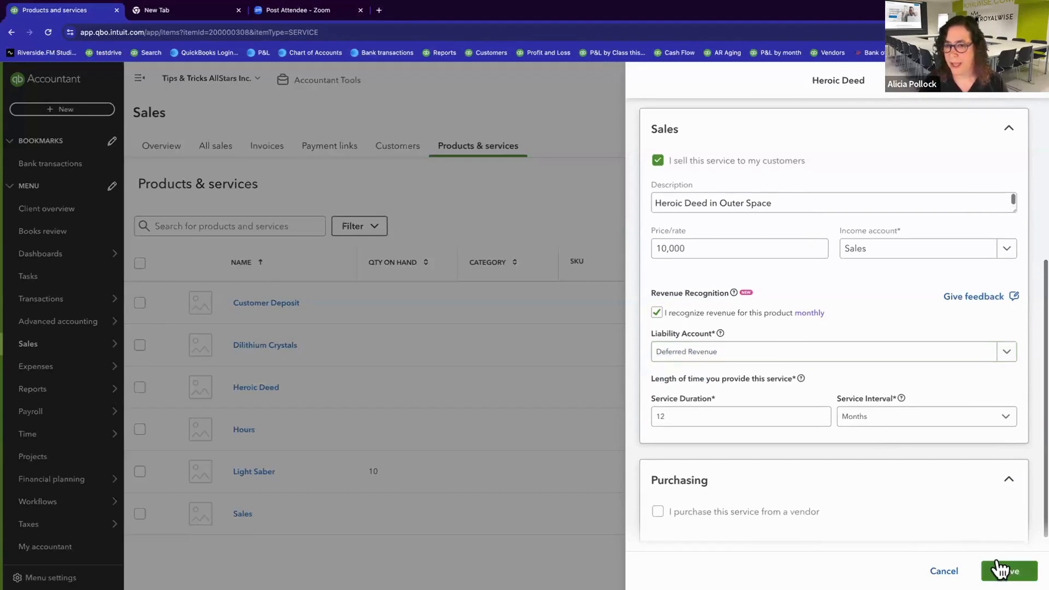
pyautogui.click(949, 564)
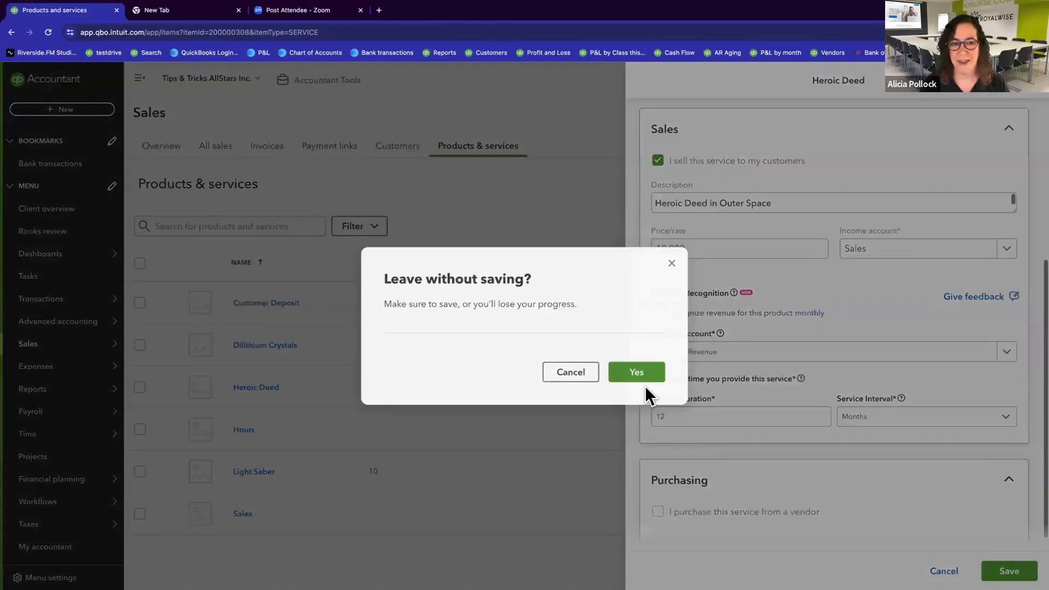
pyautogui.click(584, 374)
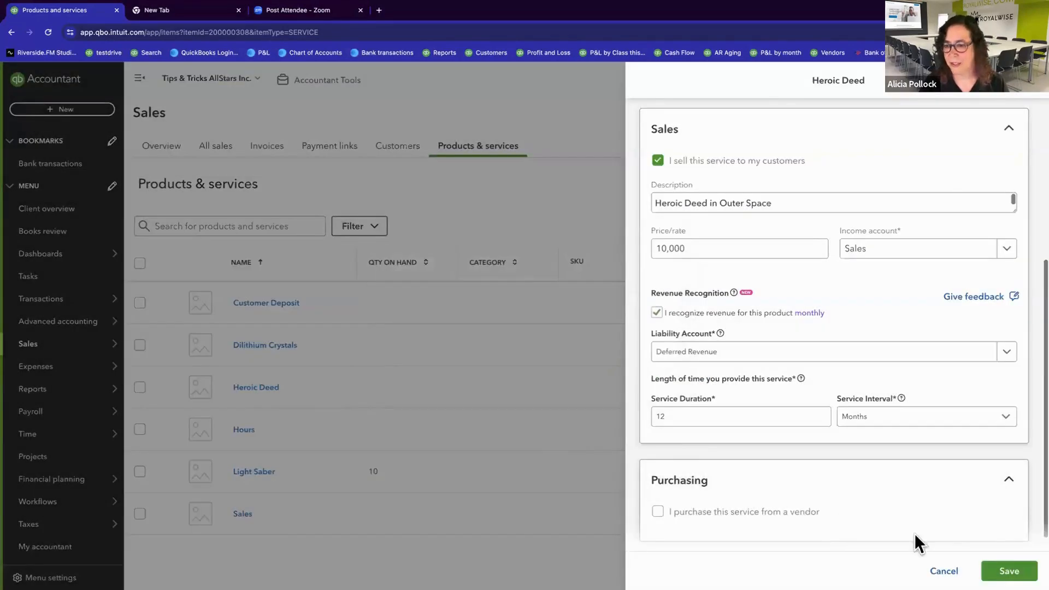
pyautogui.click(1002, 564)
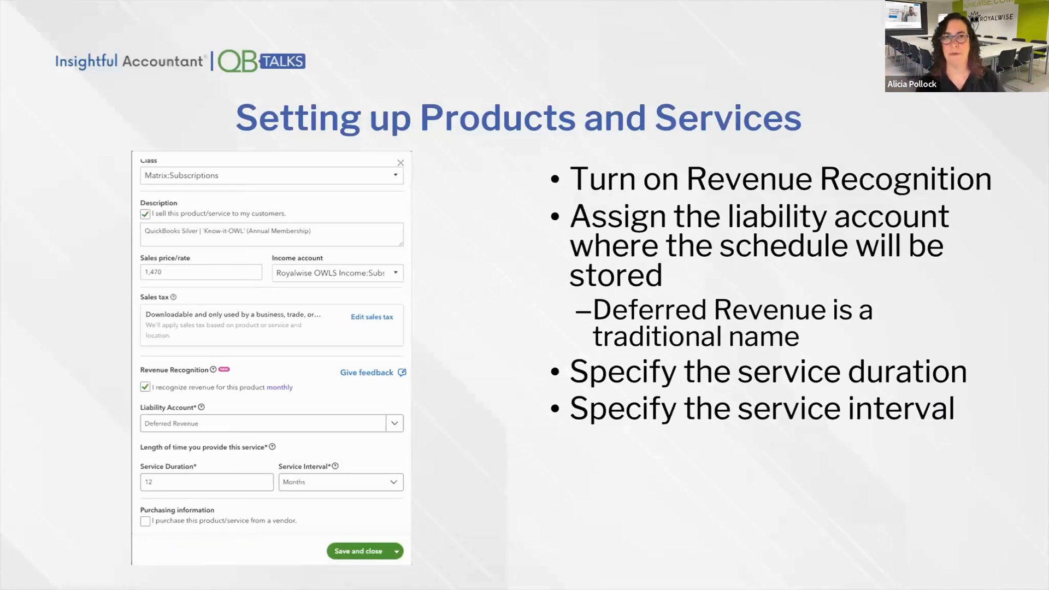
pyautogui.click(529, 473)
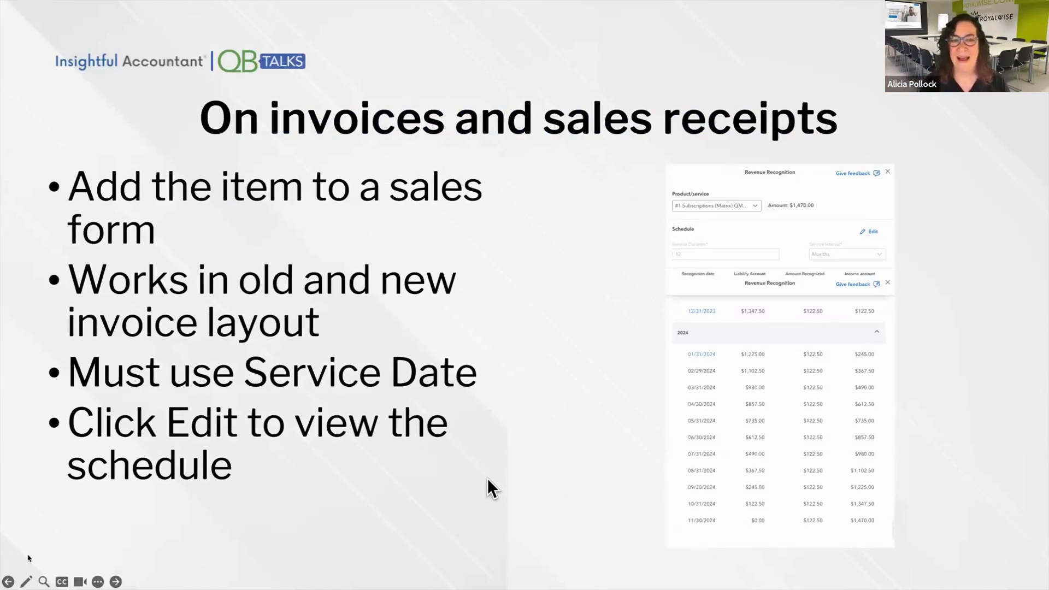
# Step: Examine the note beside Service date in the Sales form content settings of the QuickBooks company, and cancel the edit
pyautogui.hotkey('ctrl', 'Right')
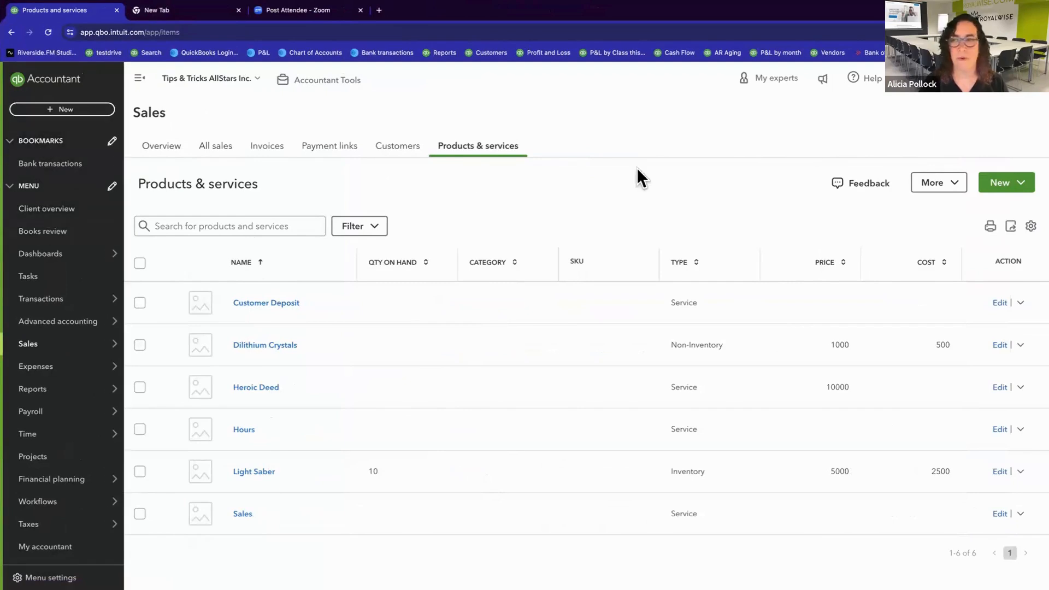
pyautogui.click(998, 82)
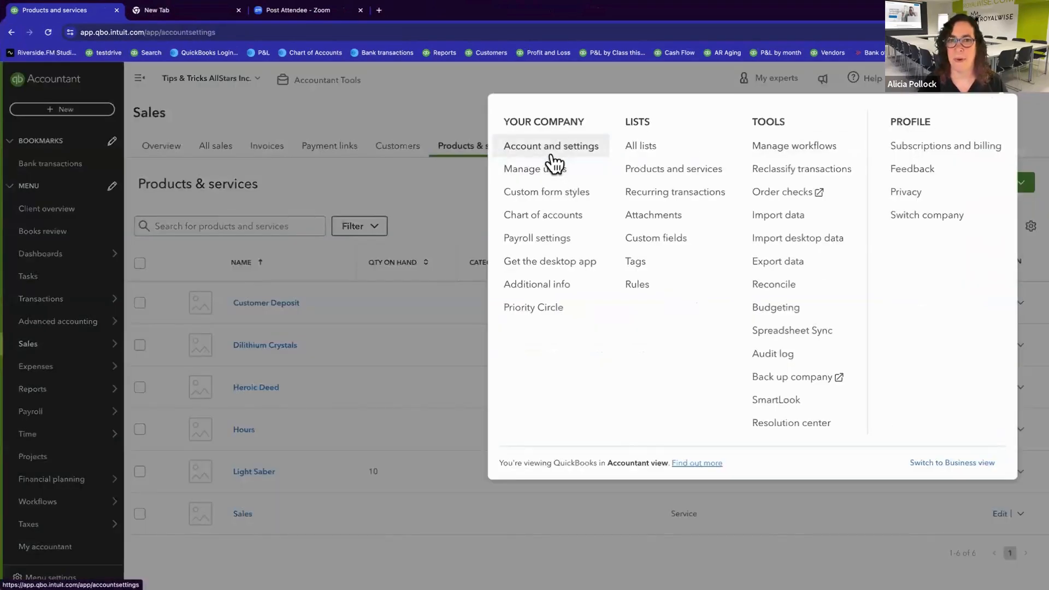
pyautogui.click(552, 156)
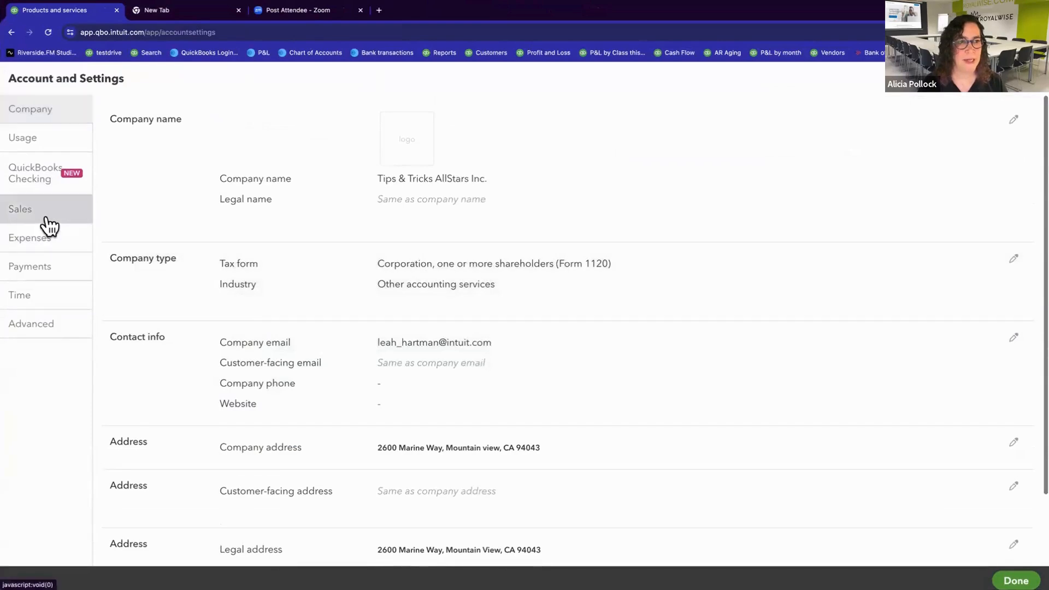
pyautogui.click(49, 224)
pyautogui.click(457, 279)
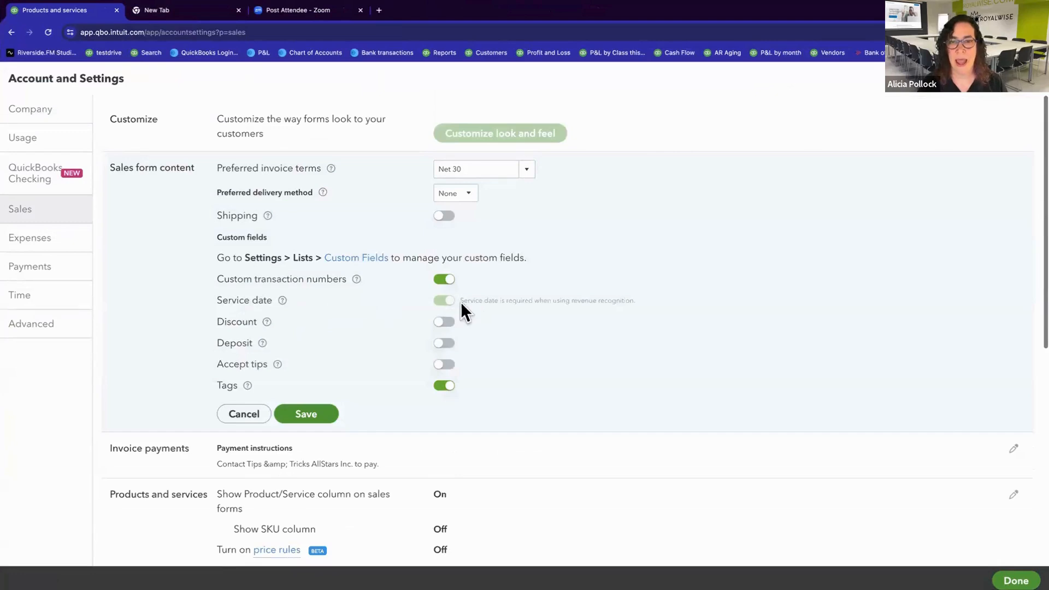
pyautogui.moveTo(461, 302); pyautogui.dragTo(635, 305)
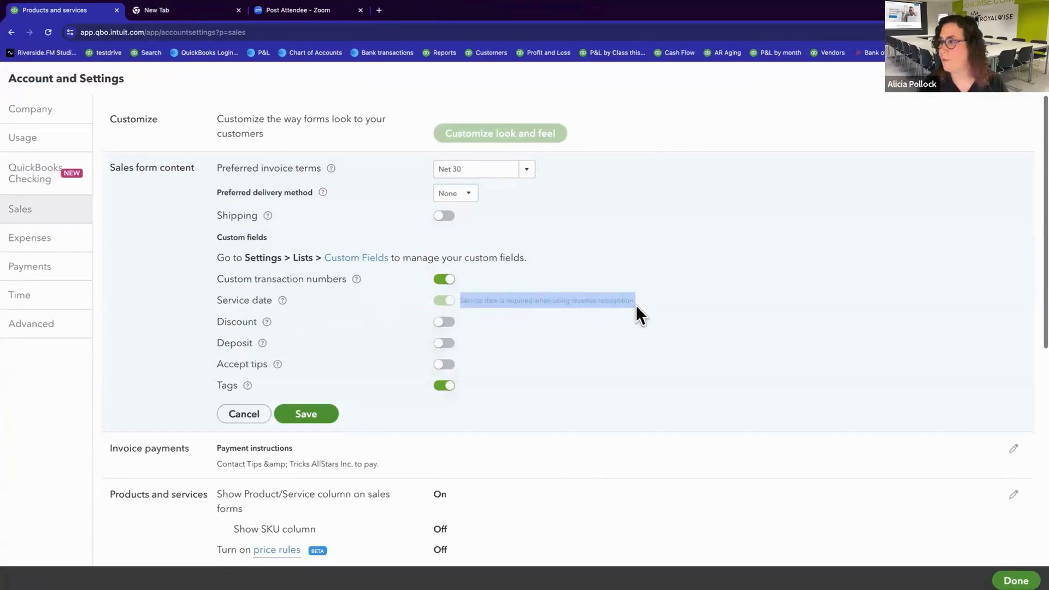
pyautogui.click(244, 415)
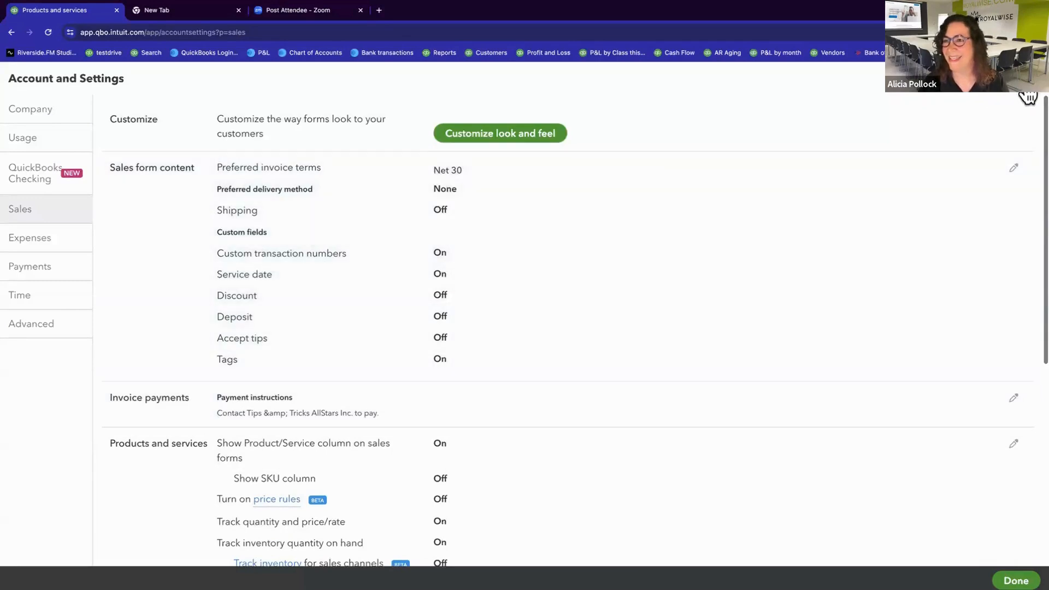
# Step: Leave the account settings and open the recent $2,000.00 sales receipt dated 09/01/2023 from the recent transactions
pyautogui.click(1028, 96)
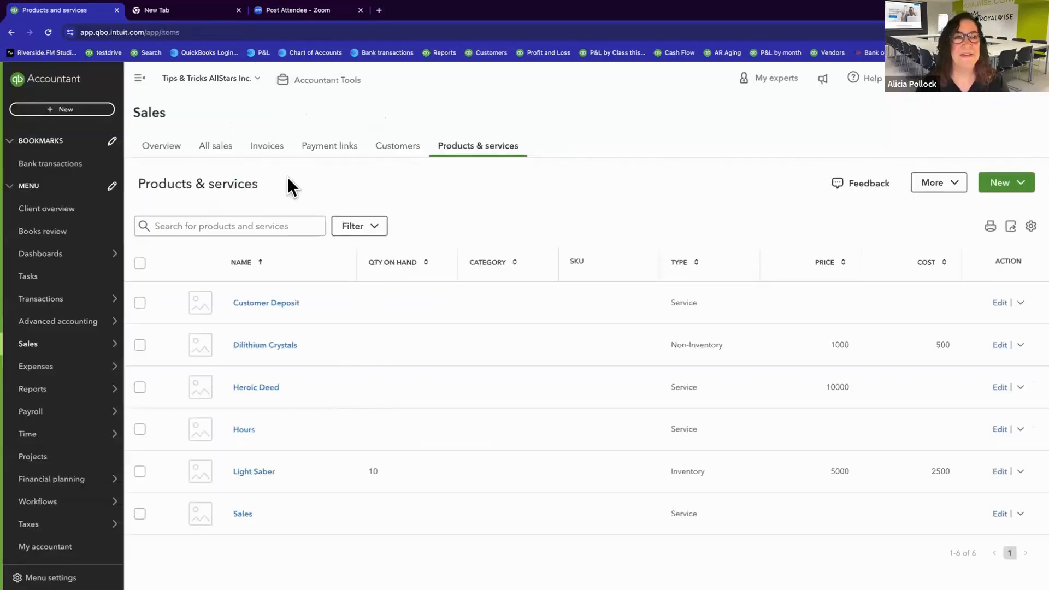
pyautogui.click(62, 110)
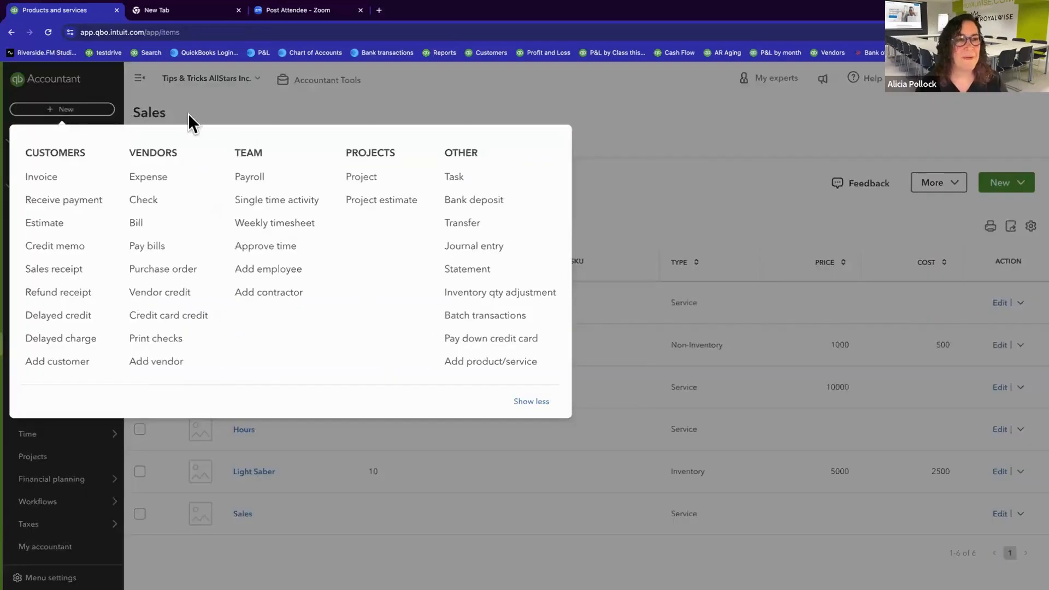
pyautogui.click(611, 156)
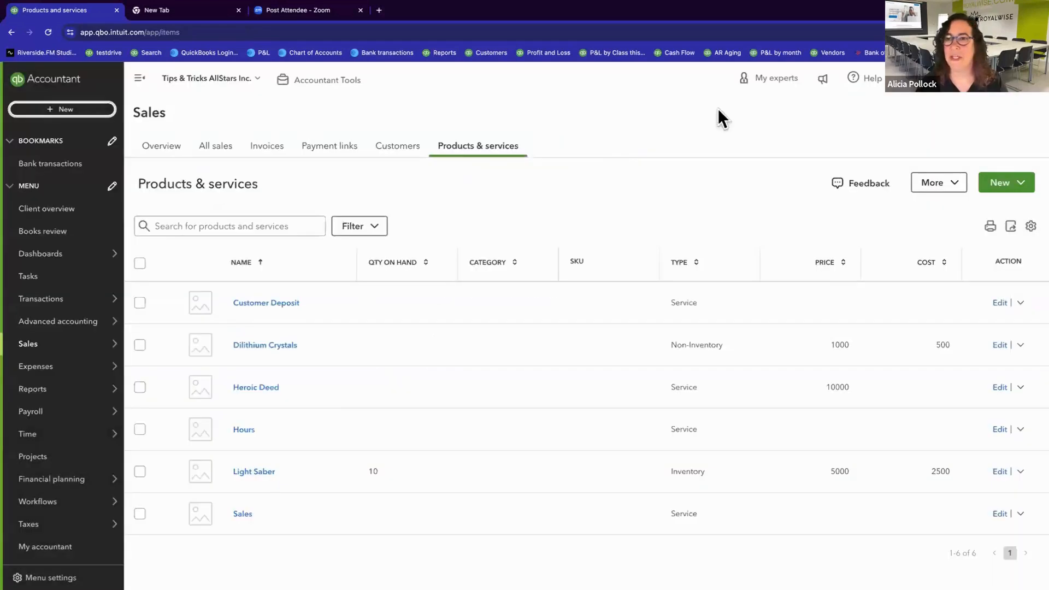
pyautogui.click(911, 88)
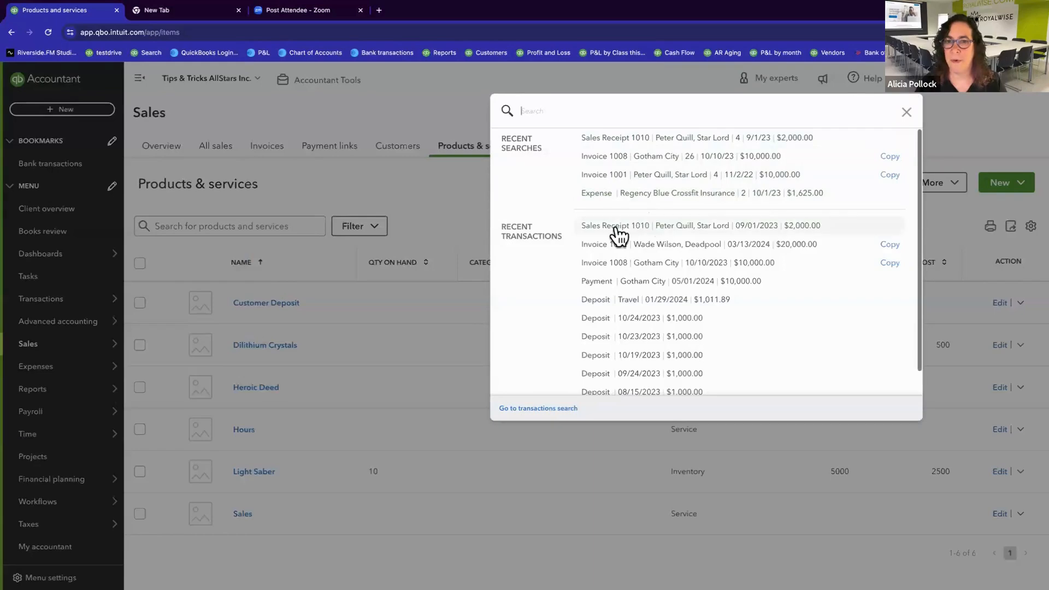
pyautogui.click(674, 226)
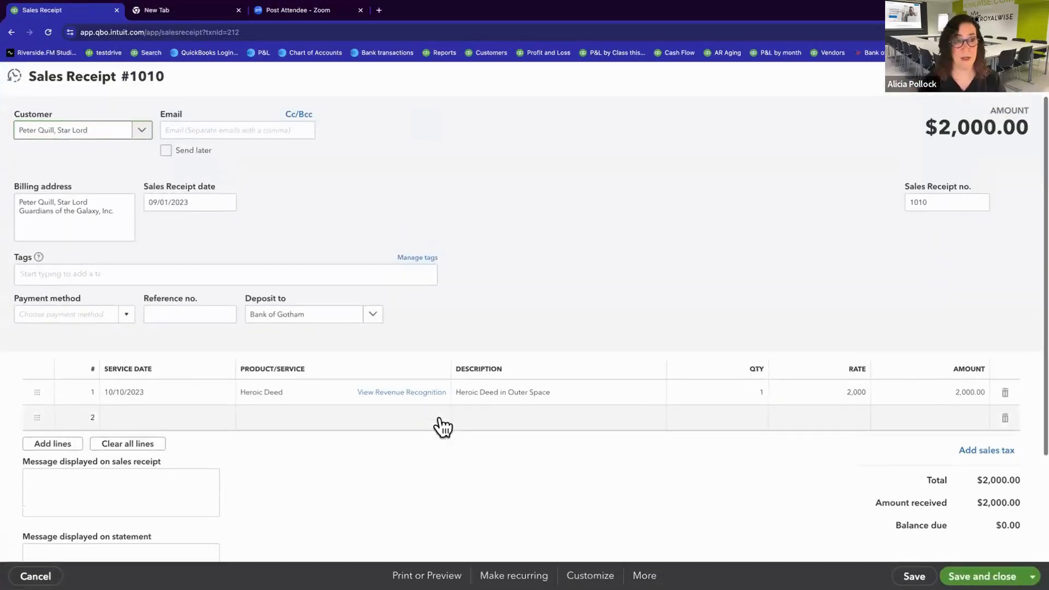
# Step: Examine the service date and rate on the sales receipt's Heroic Deed line
pyautogui.click(164, 393)
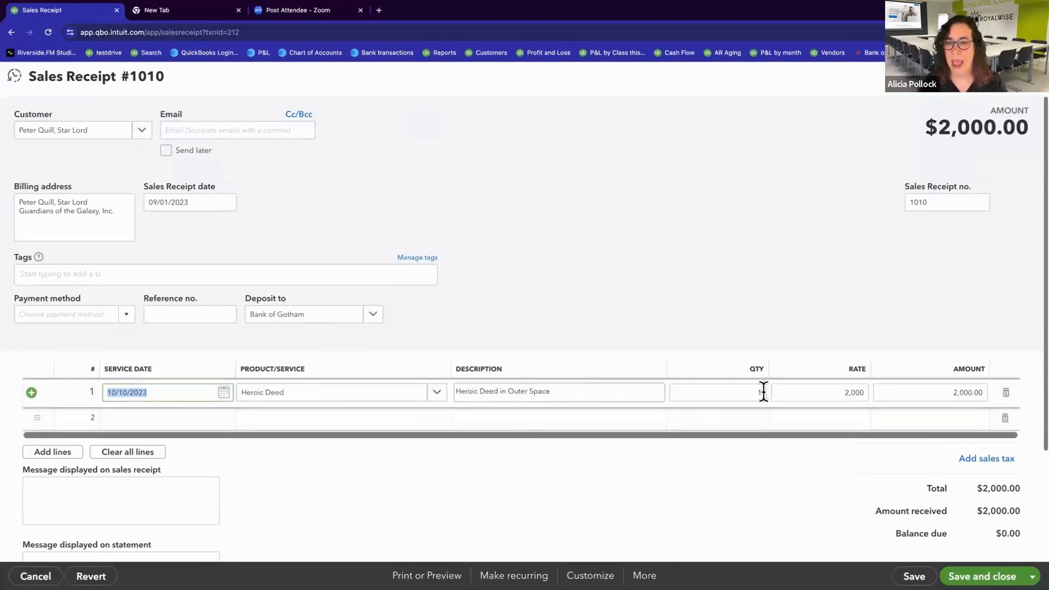
pyautogui.click(823, 384)
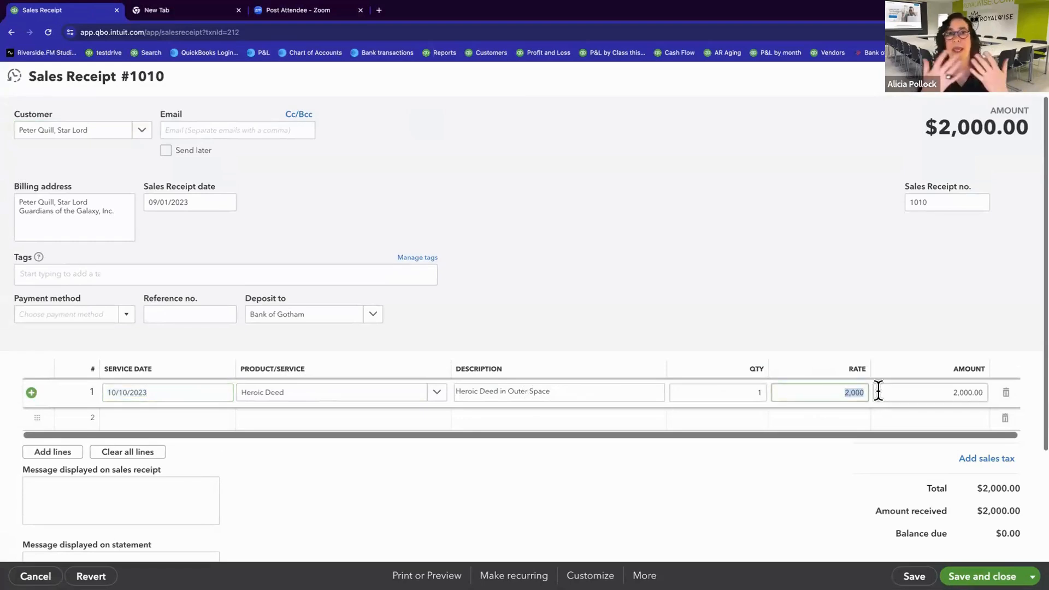
pyautogui.click(649, 347)
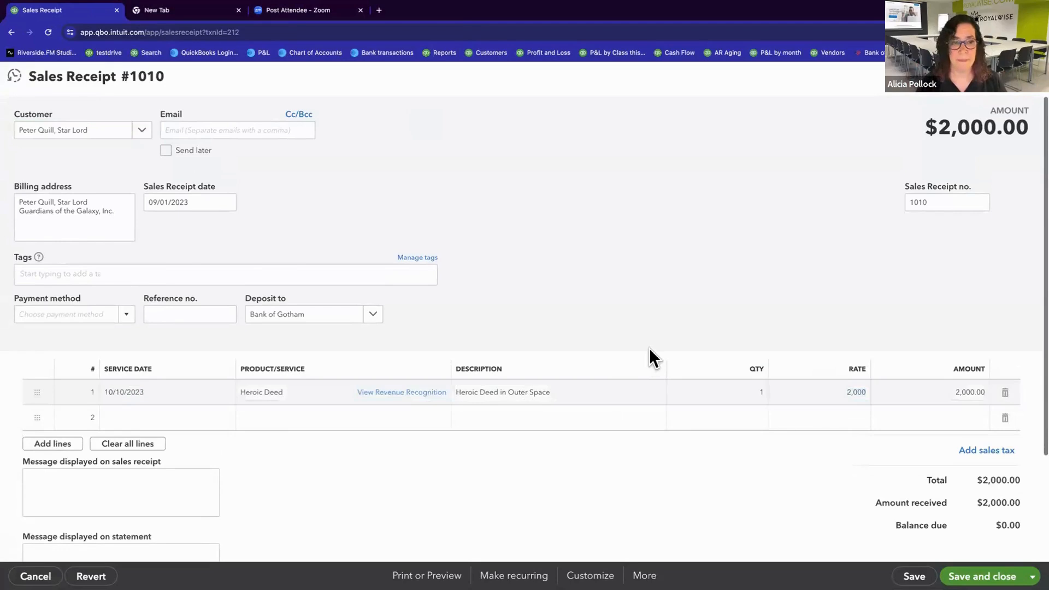
# Step: View the Heroic Deed line's revenue recognition schedule, including the 2023 entries, and review it through 09/30/2024
pyautogui.click(389, 403)
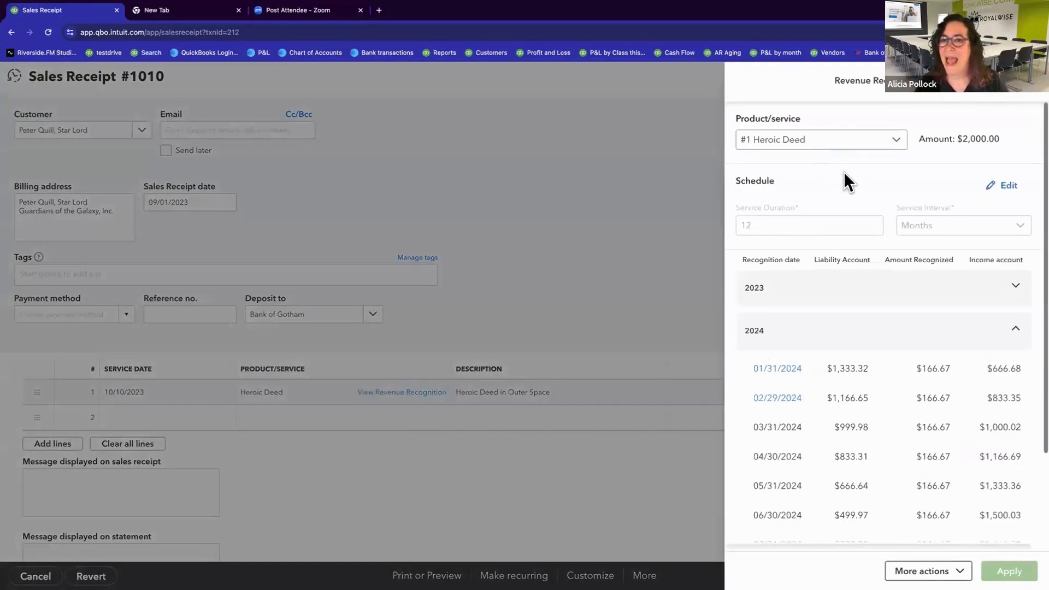
pyautogui.scroll(-2, 829, 244)
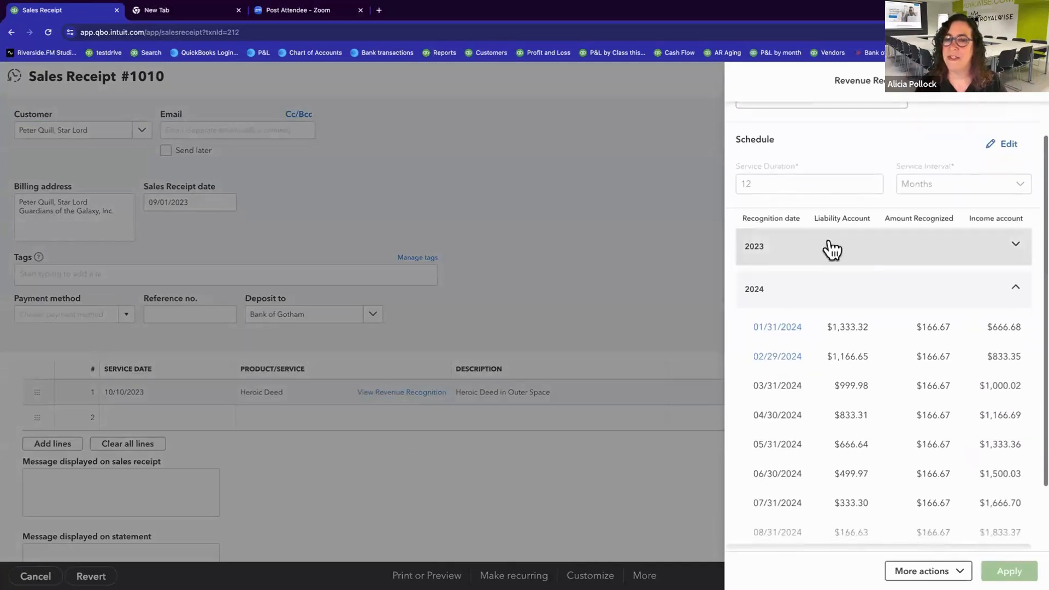
pyautogui.click(1017, 226)
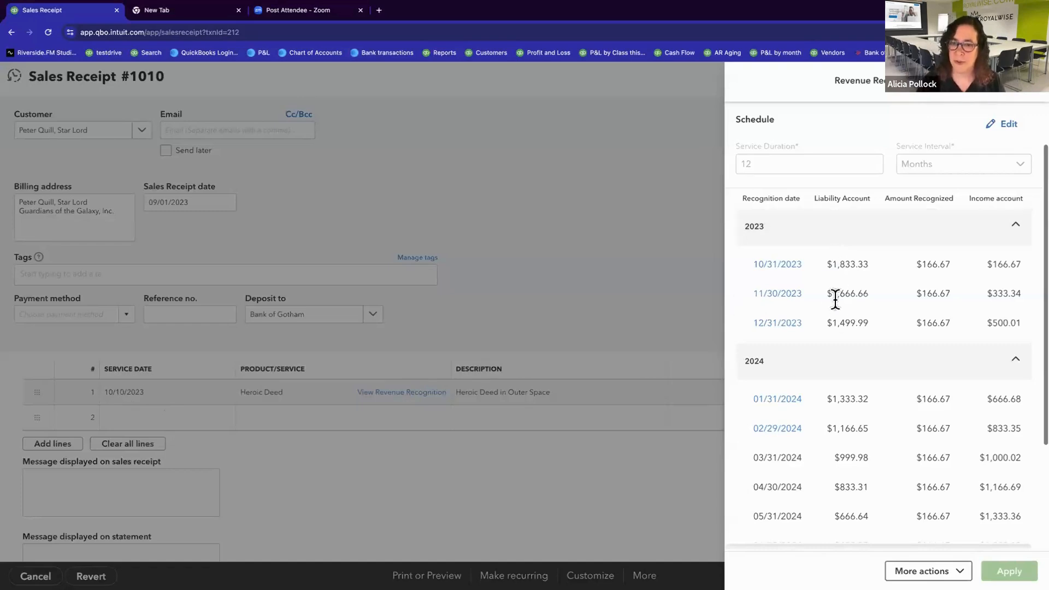
pyautogui.scroll(-2, 855, 471)
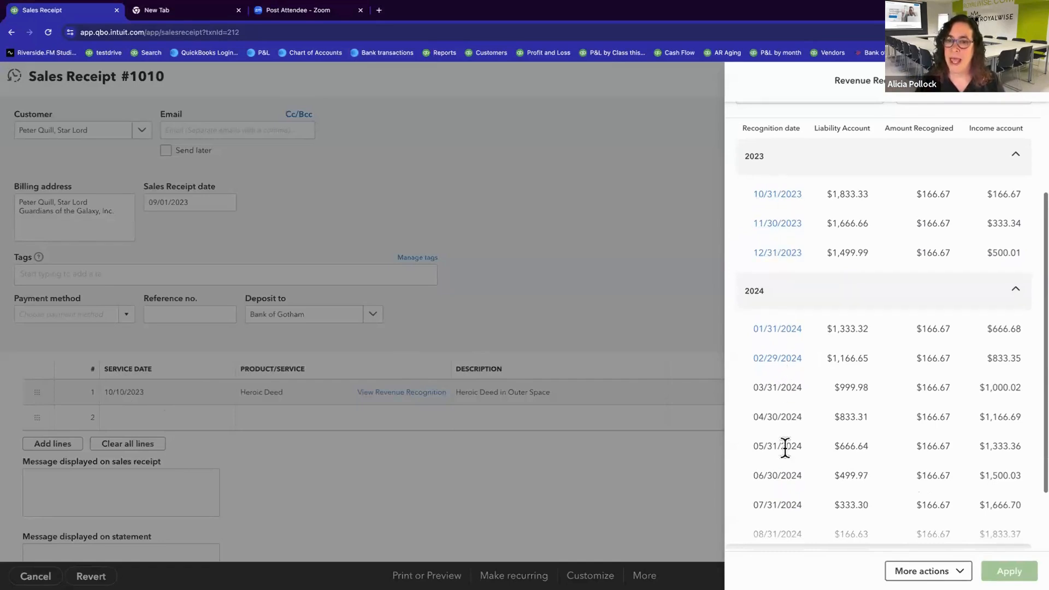
pyautogui.scroll(-2, 787, 467)
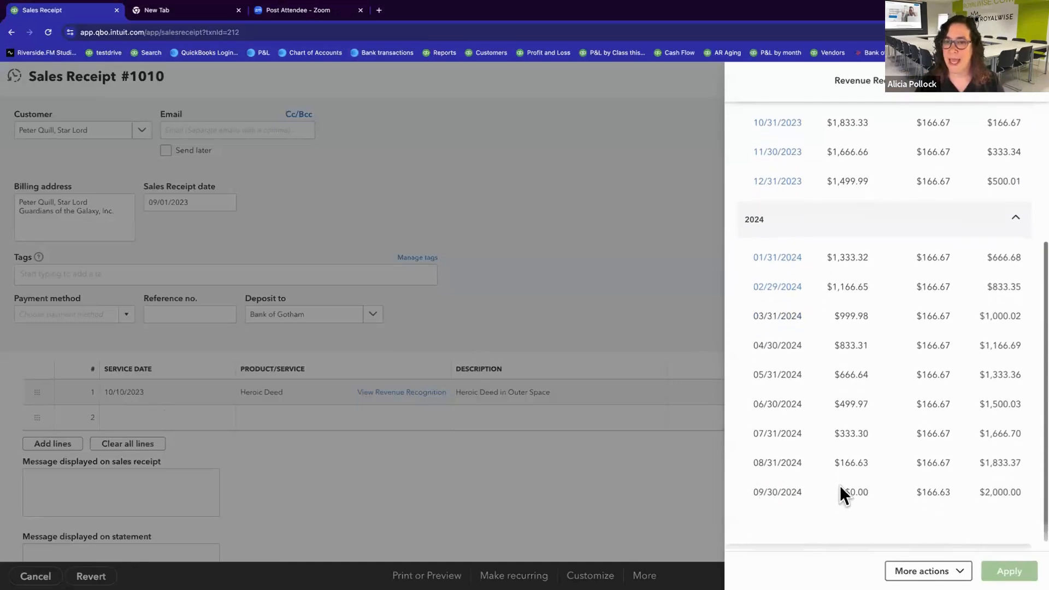
pyautogui.scroll(3, 787, 327)
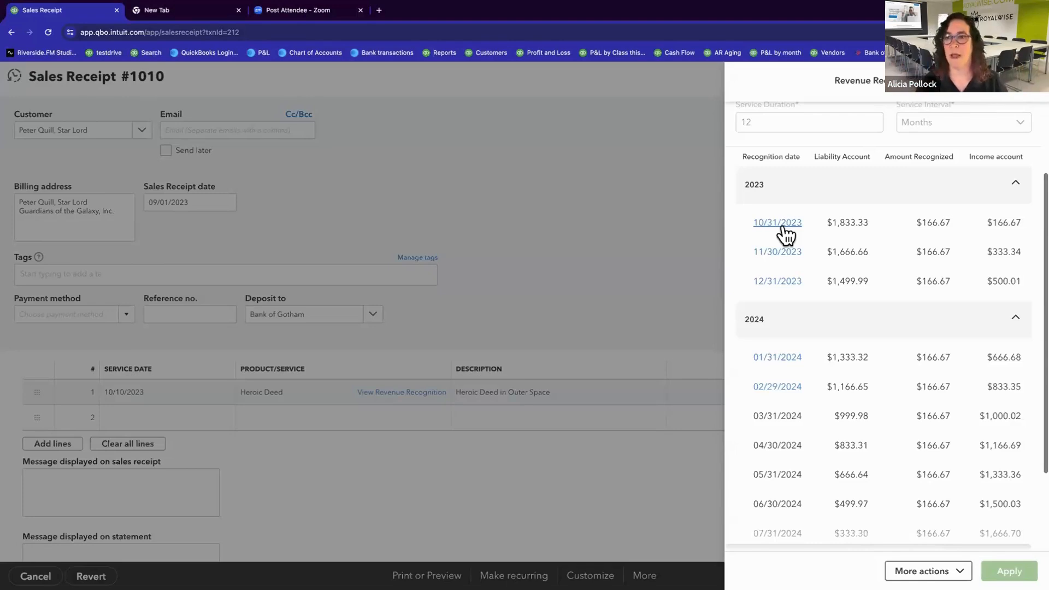
pyautogui.scroll(2, 773, 224)
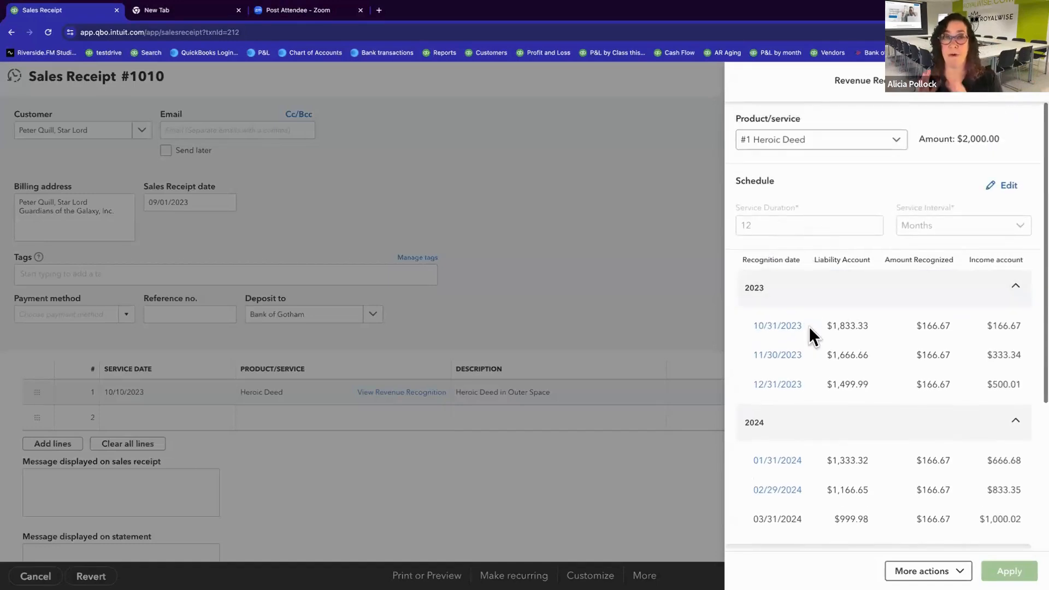
# Step: Examine the accounts in the audit history of the 10/31/2023 recognition entry, and return to the sales receipt
pyautogui.click(777, 325)
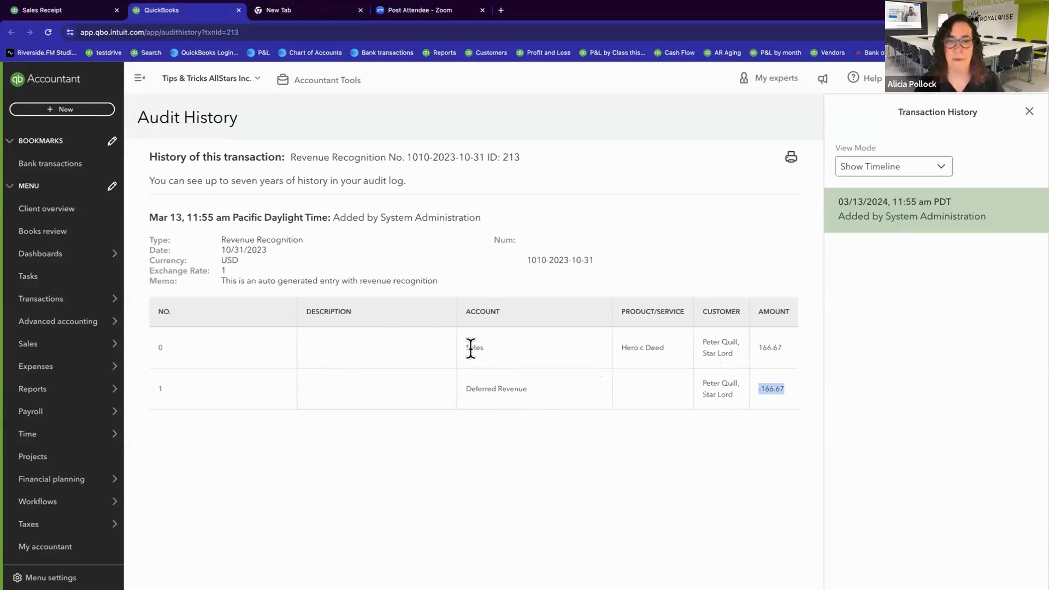
pyautogui.moveTo(466, 348); pyautogui.dragTo(480, 349)
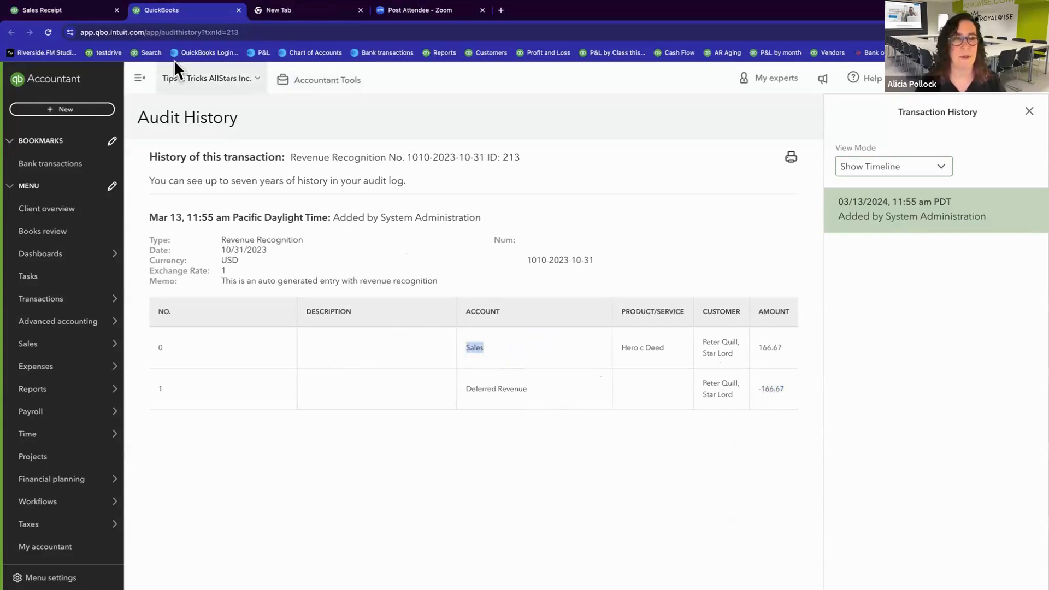
pyautogui.click(55, 10)
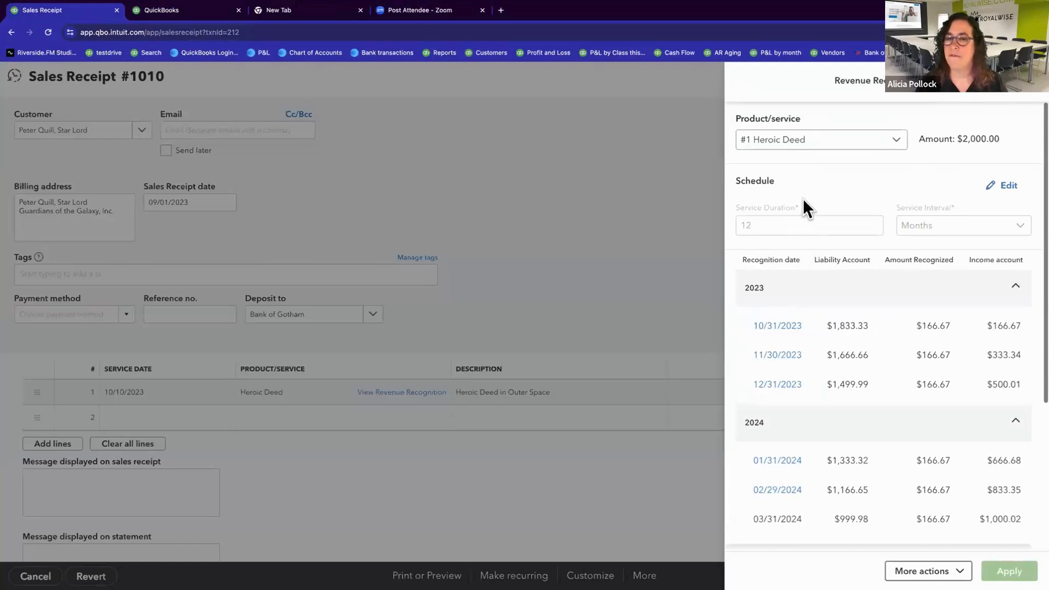
# Step: Put the Heroic Deed recognition schedule into edit mode and check the editable recognized amounts for 2023 and 2024
pyautogui.click(1009, 186)
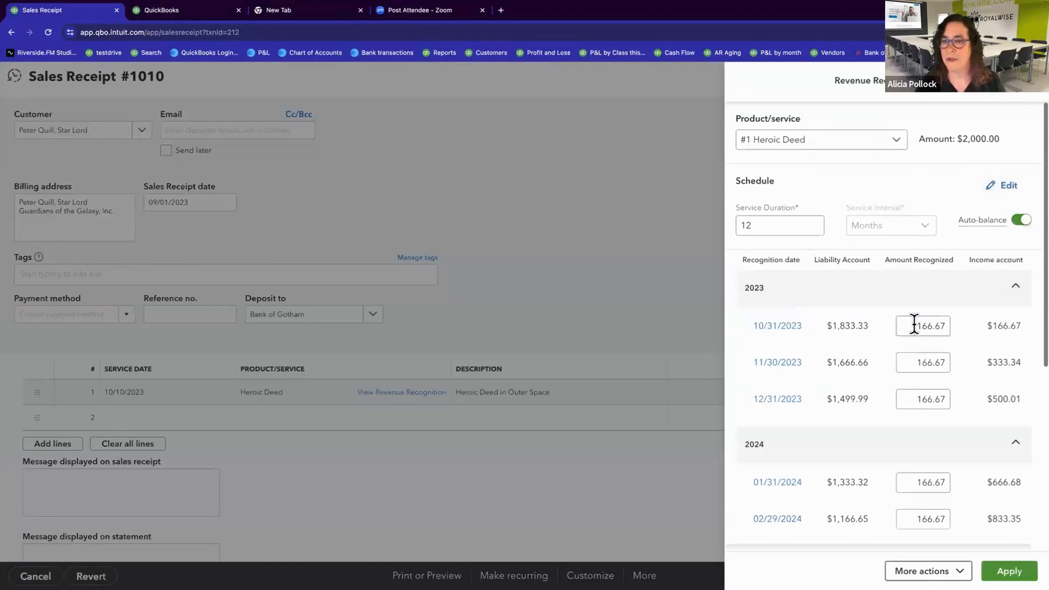
pyautogui.moveTo(914, 325); pyautogui.dragTo(948, 326)
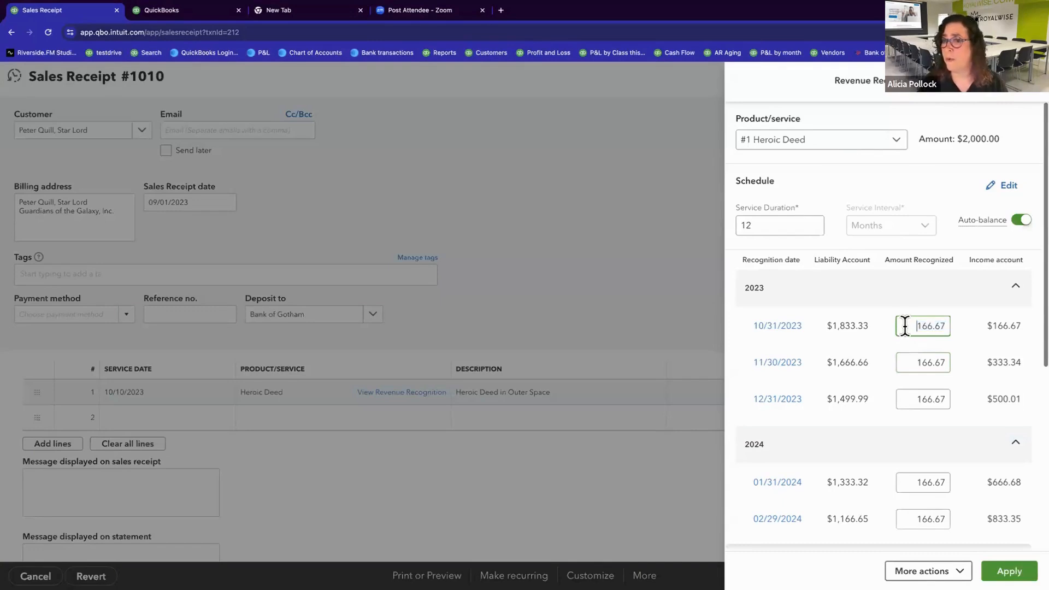
pyautogui.click(920, 358)
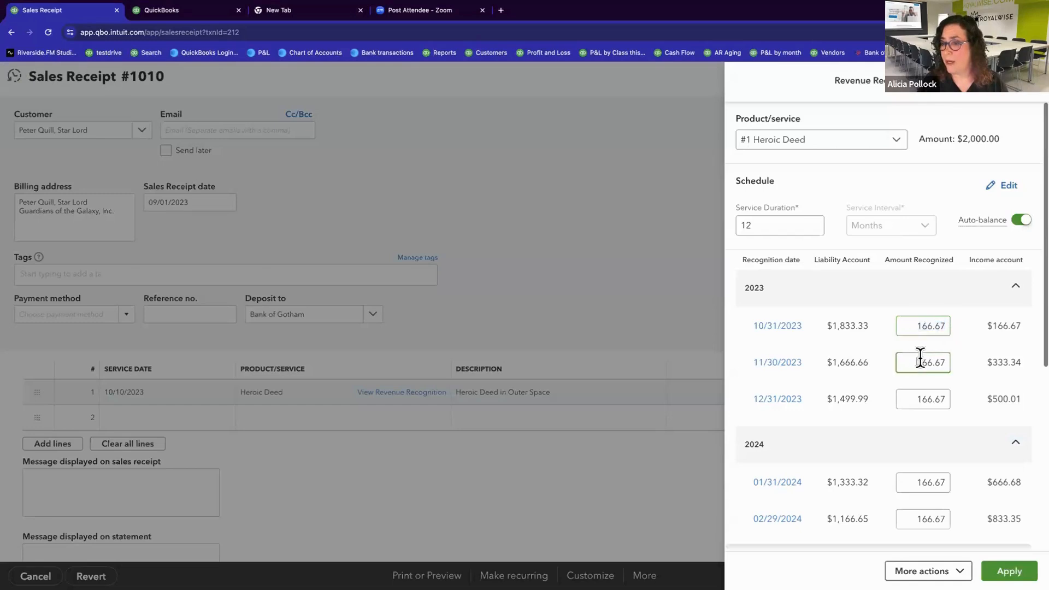
pyautogui.click(918, 401)
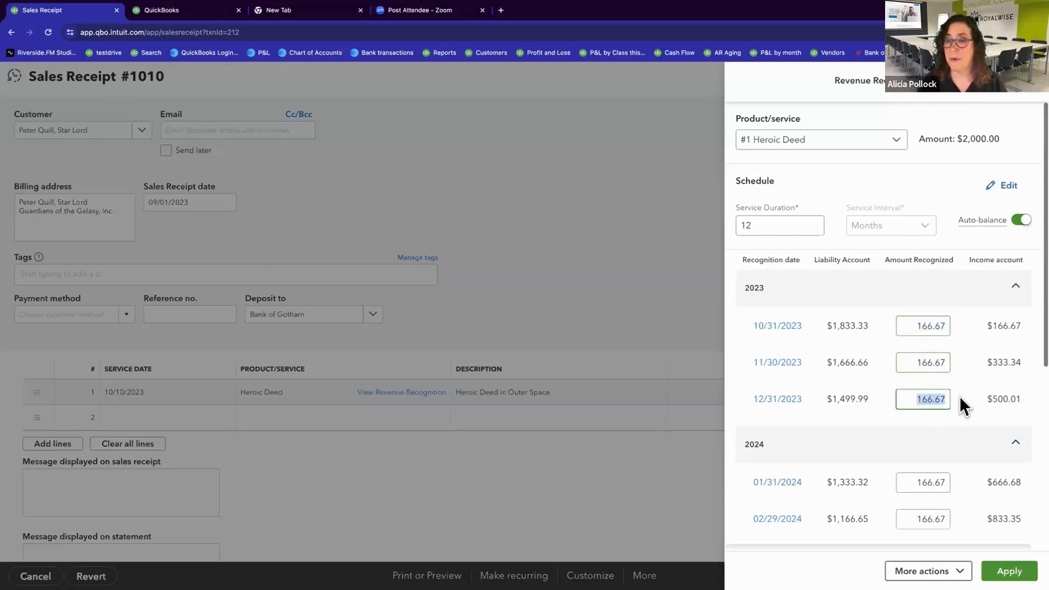
pyautogui.scroll(-3, 936, 413)
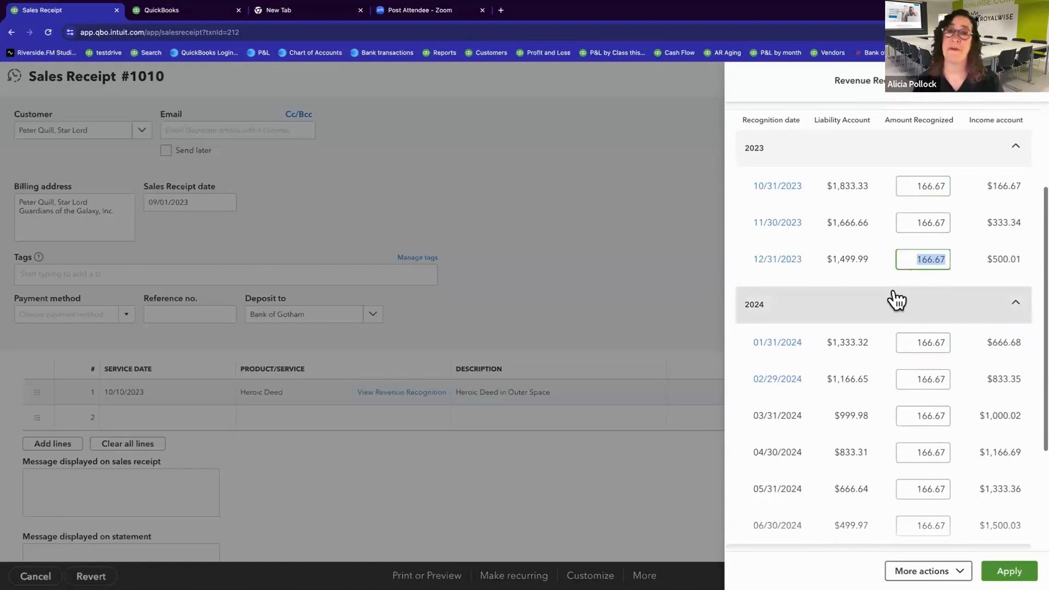
pyautogui.scroll(3, 897, 309)
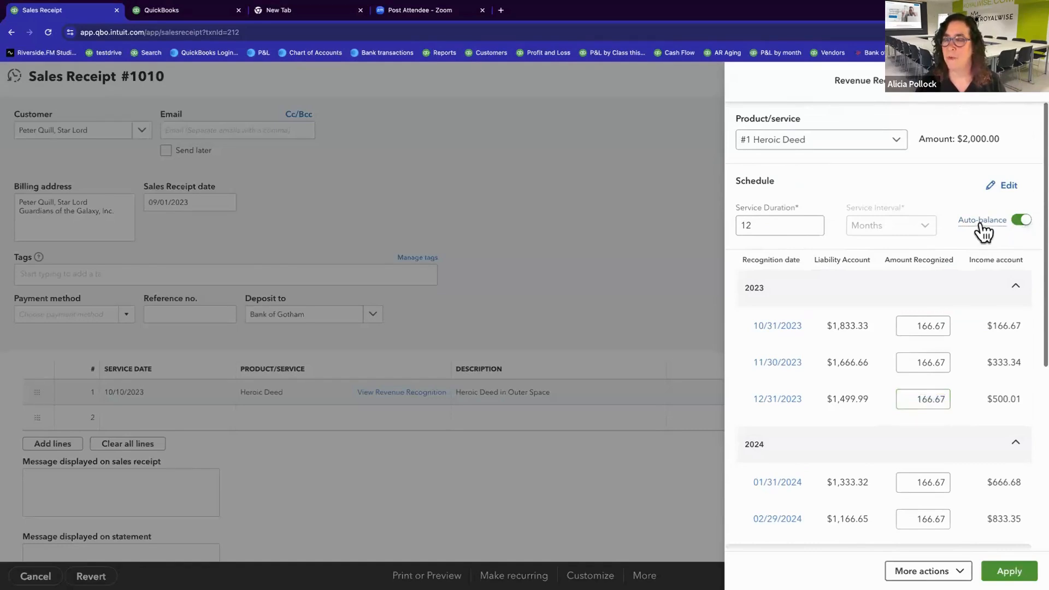
# Step: Switch the schedule's Auto-balance off and back on, reading its explanation and dismissing it
pyautogui.click(980, 224)
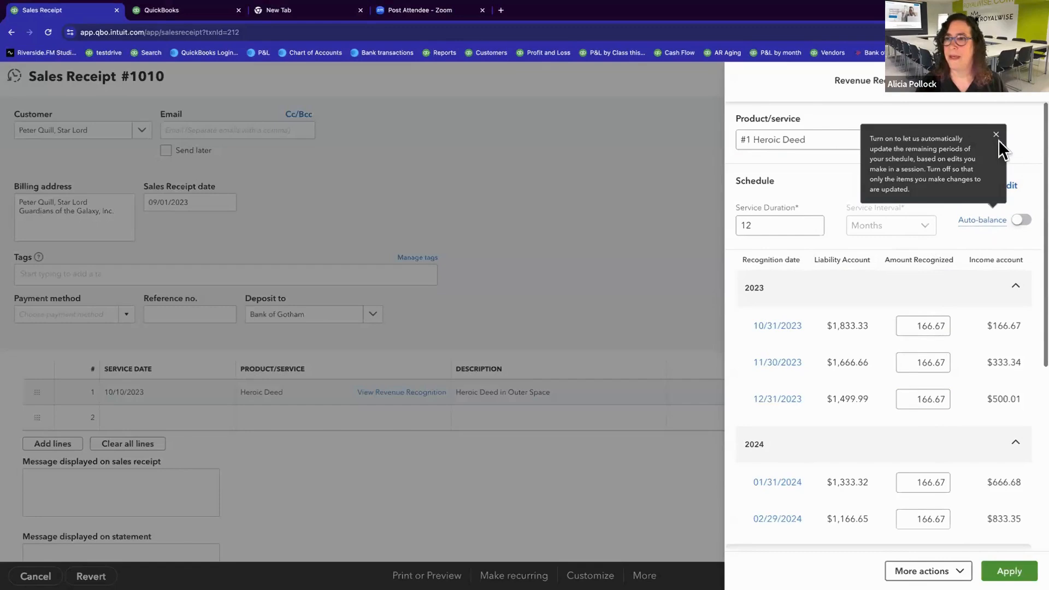
pyautogui.click(1021, 220)
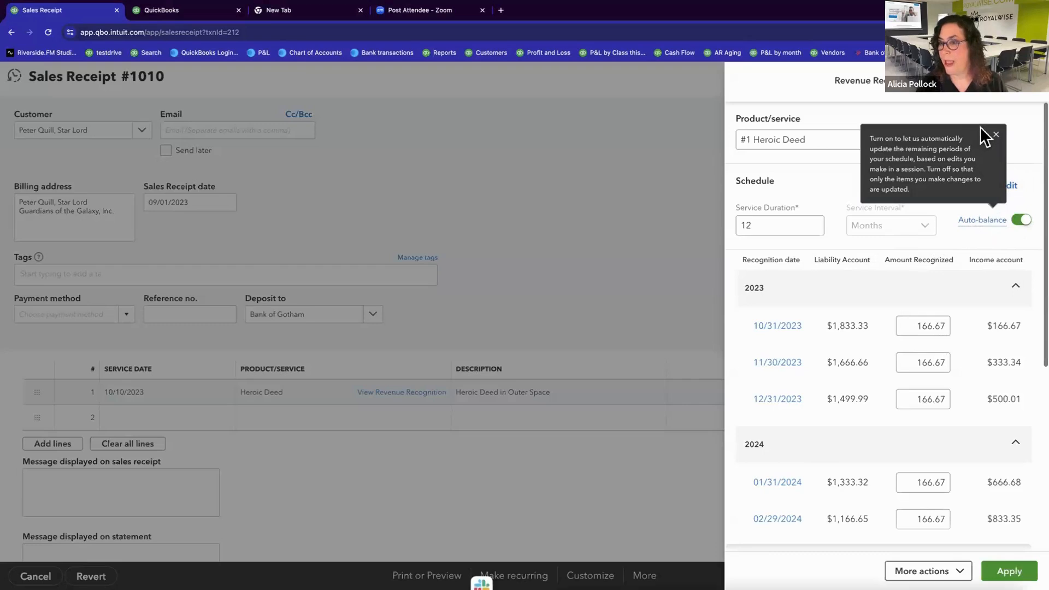
pyautogui.click(996, 134)
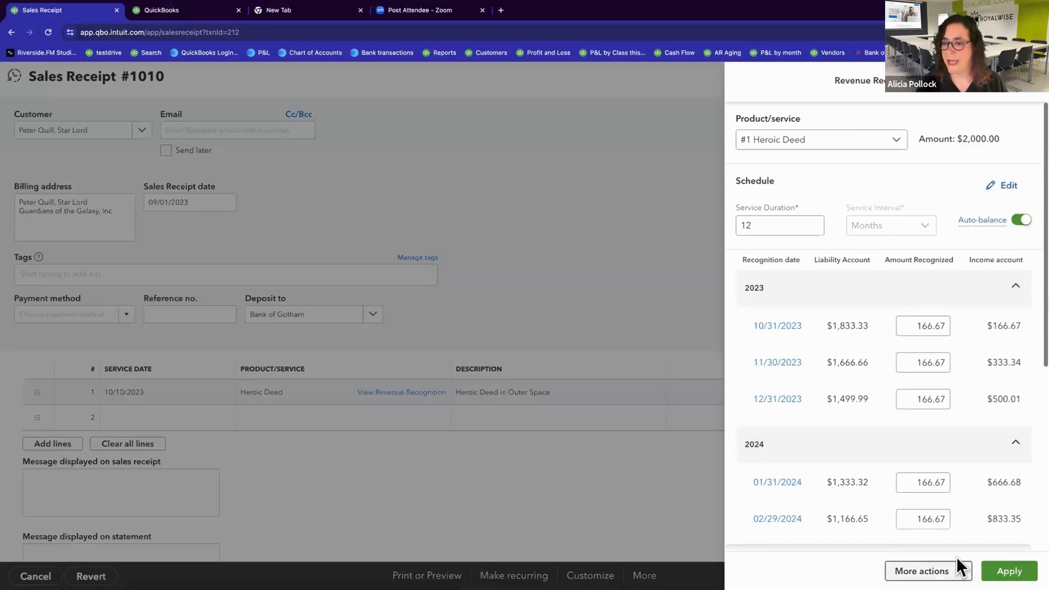
# Step: Check the schedule's additional actions without running Recognize now, and apply the schedule
pyautogui.scroll(-5, 956, 510)
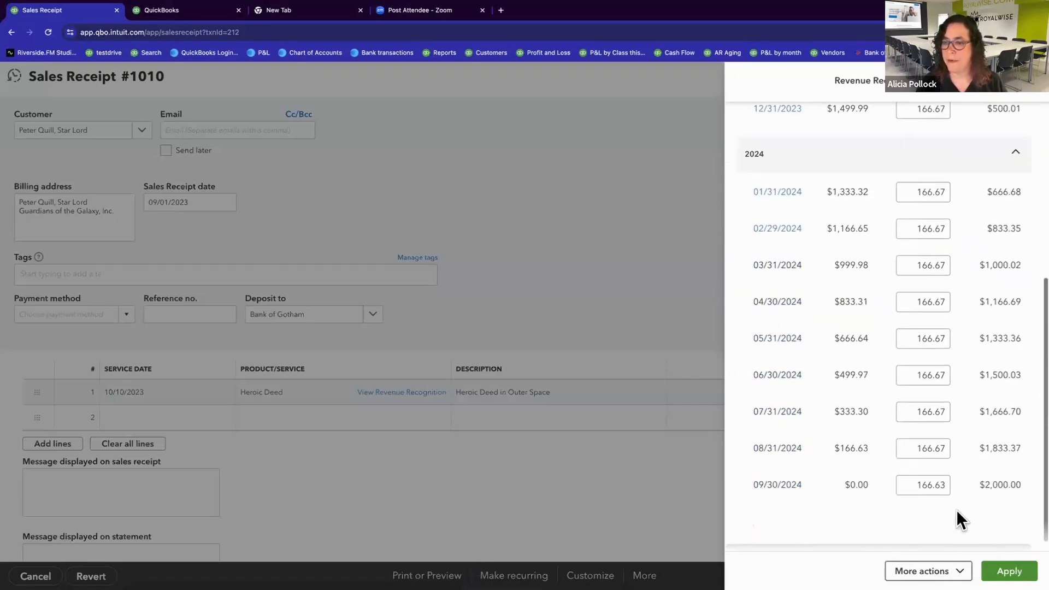
pyautogui.click(965, 569)
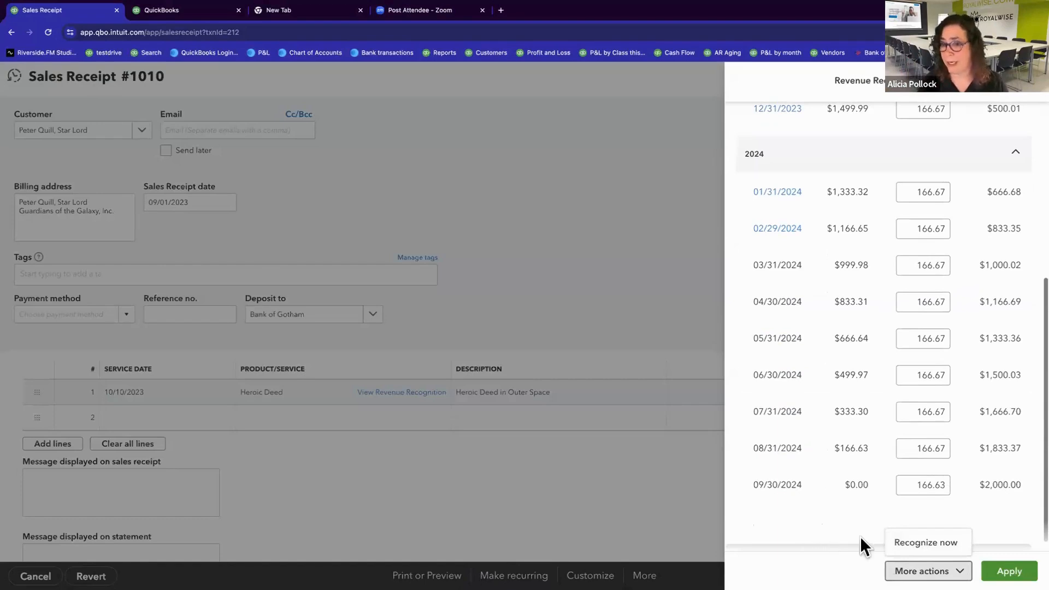
pyautogui.click(988, 535)
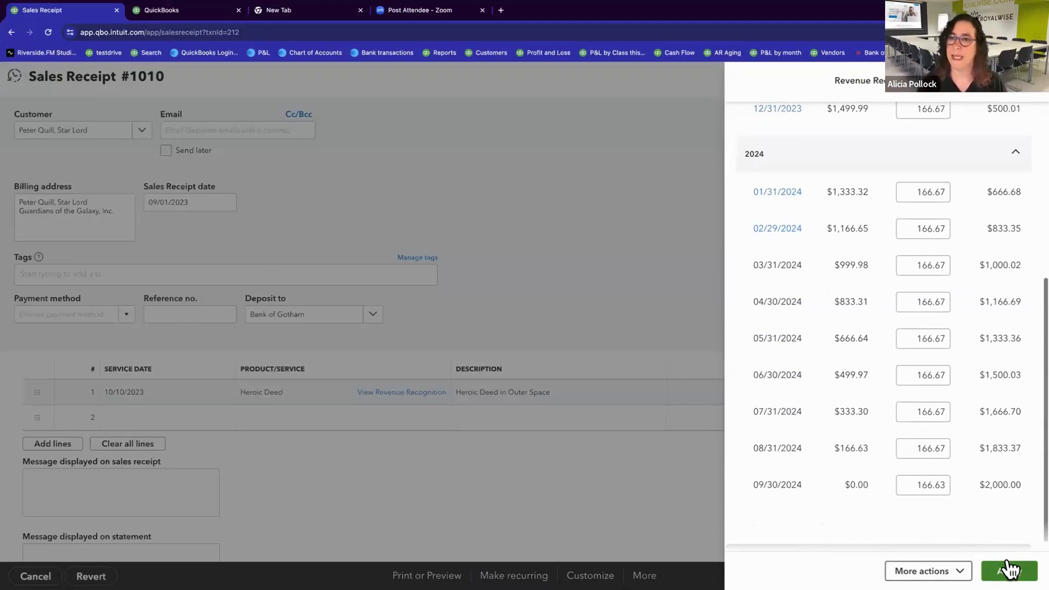
pyautogui.click(1008, 570)
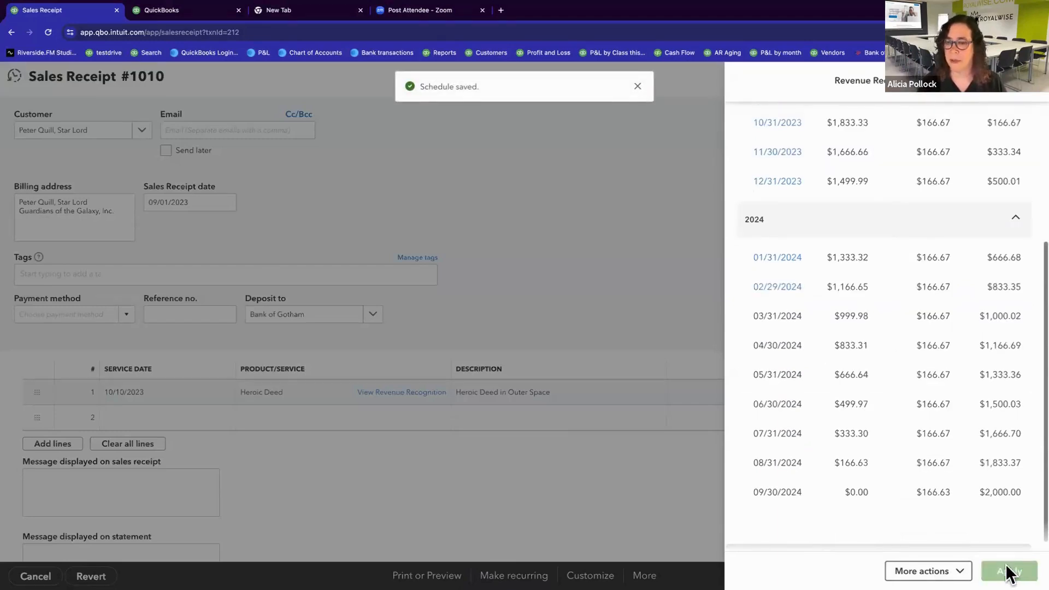
# Step: Close the revenue recognition schedule and the sales receipt, and switch to the presentation's poll slide
pyautogui.scroll(4, 908, 323)
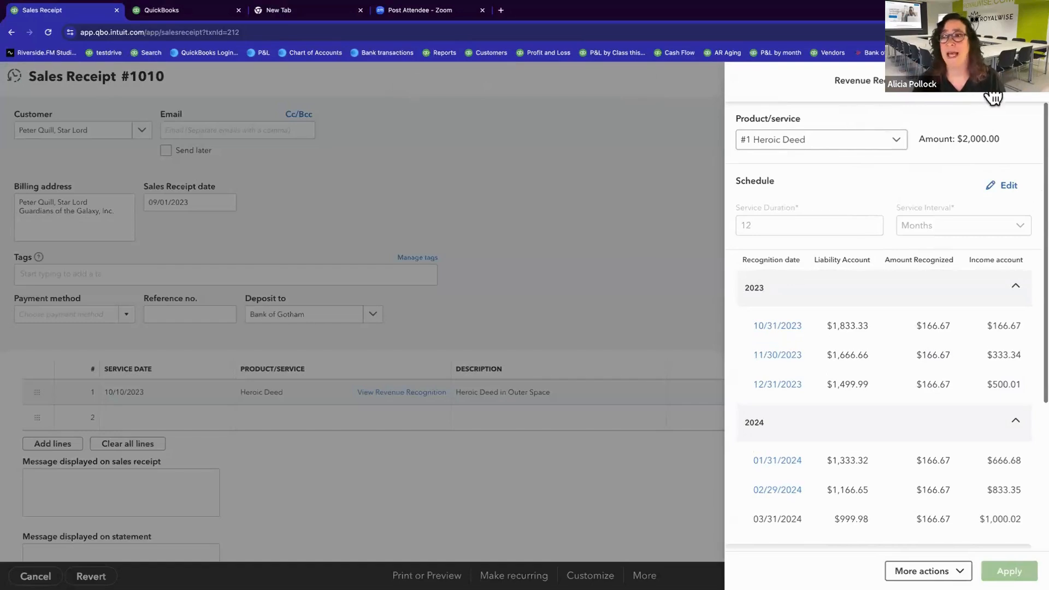
pyautogui.click(1037, 94)
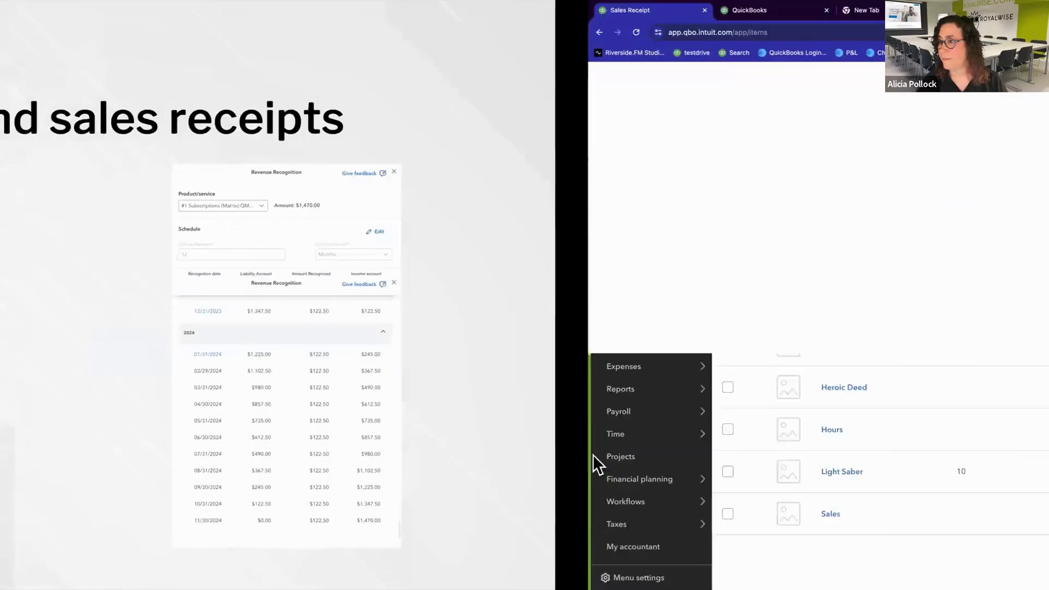
pyautogui.press('Right')
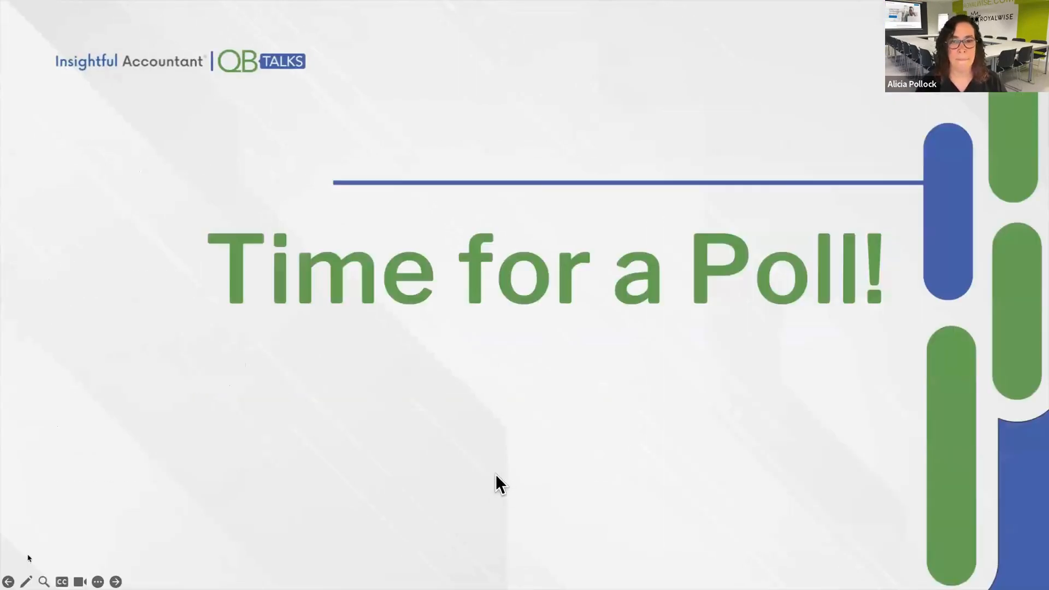
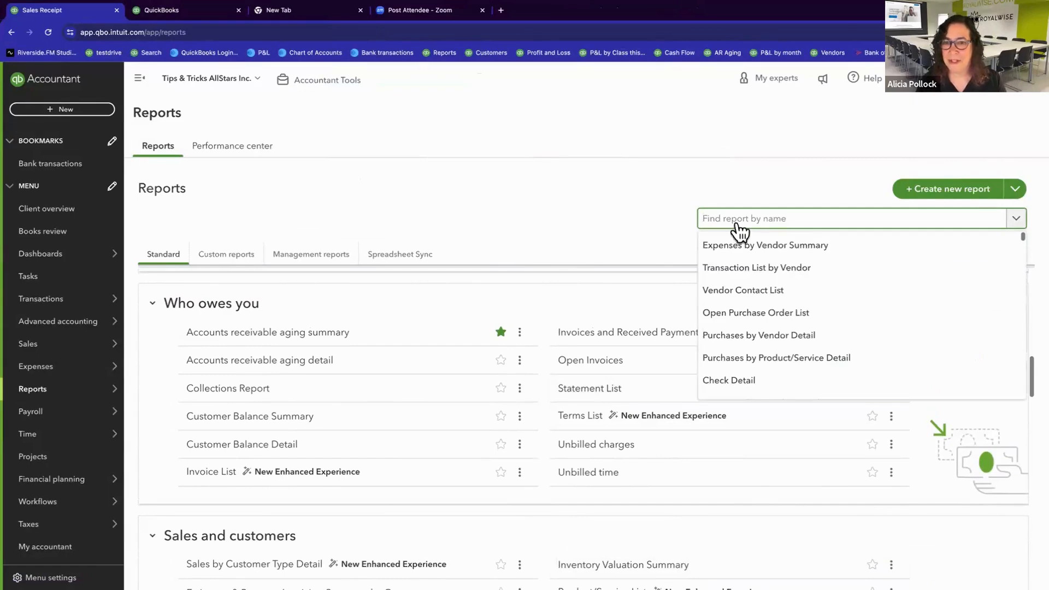
# Step: Find and open the Revenue Recognition Report, and set its report period to All Dates
pyautogui.write('rev')
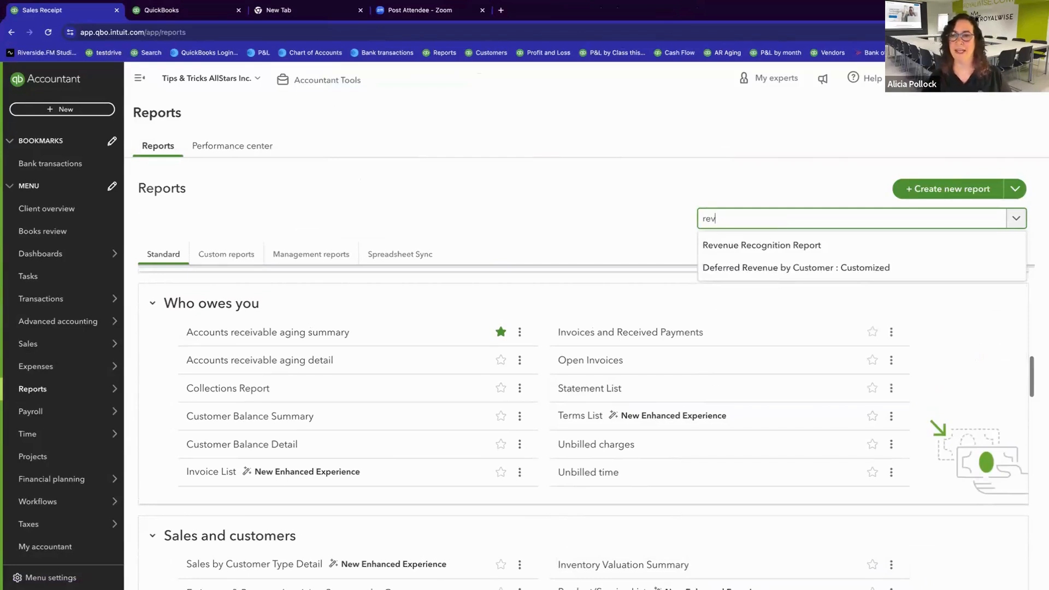
pyautogui.click(742, 249)
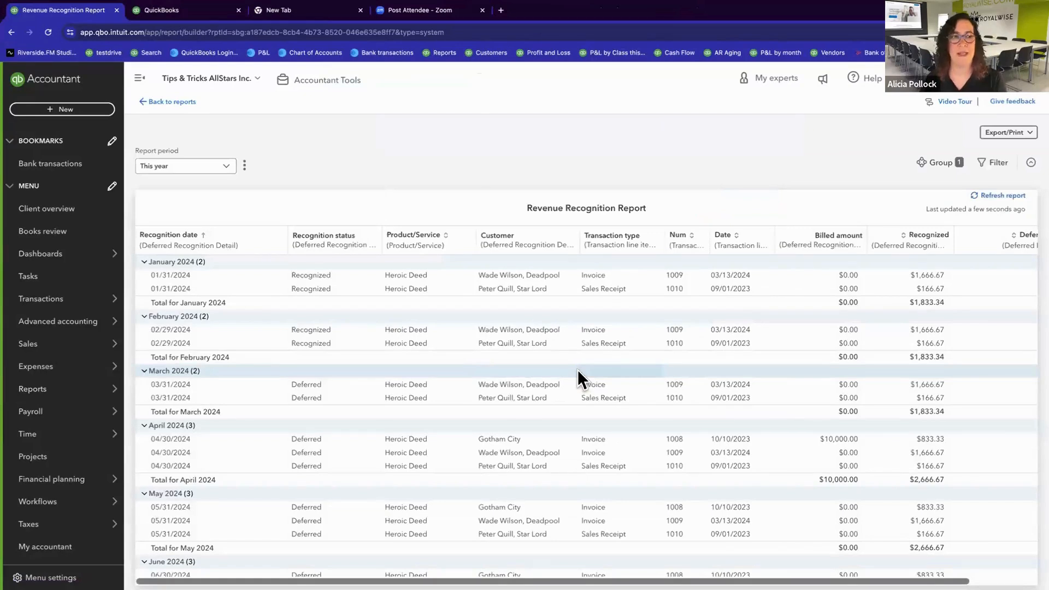
pyautogui.click(228, 168)
pyautogui.scroll(-3, 201, 271)
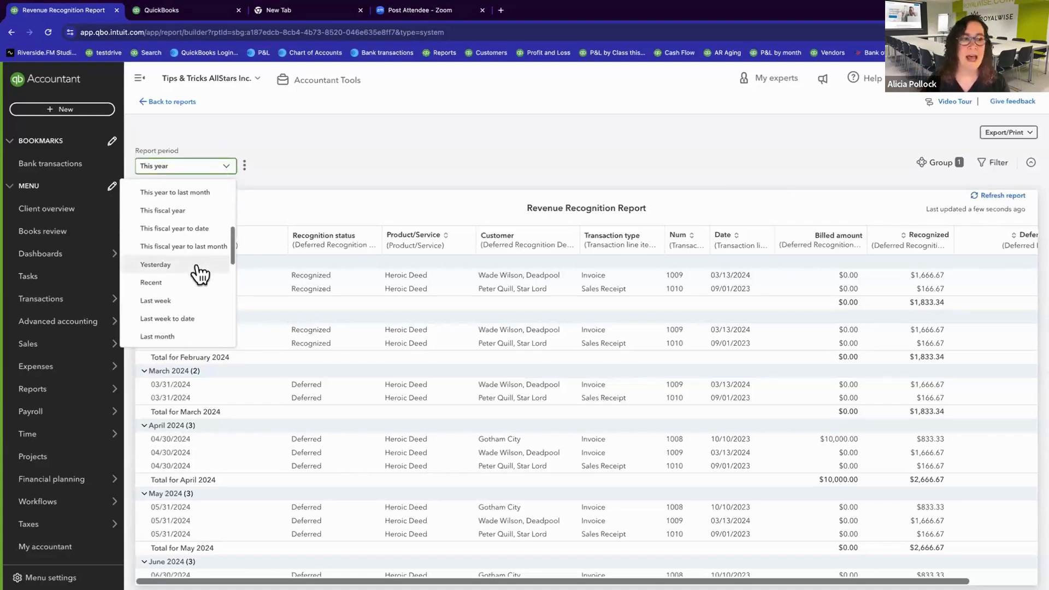
pyautogui.scroll(5, 199, 290)
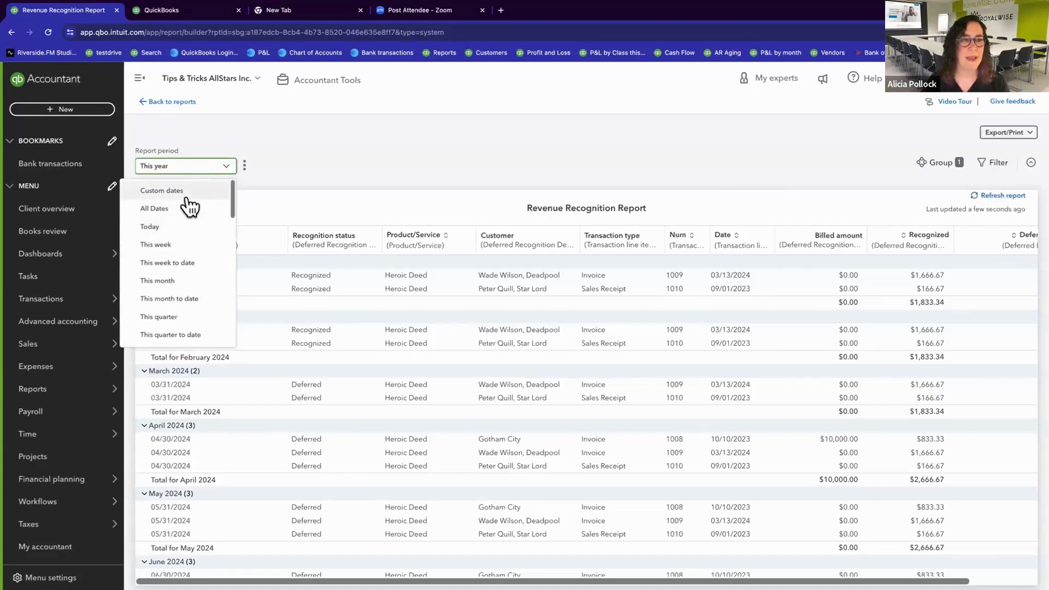
pyautogui.click(185, 190)
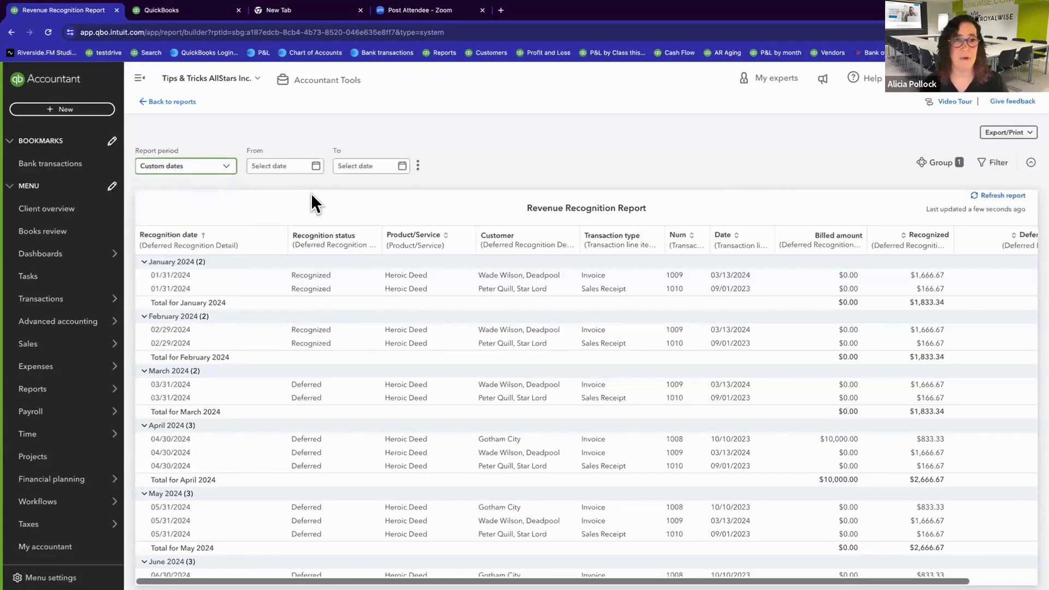
pyautogui.click(220, 168)
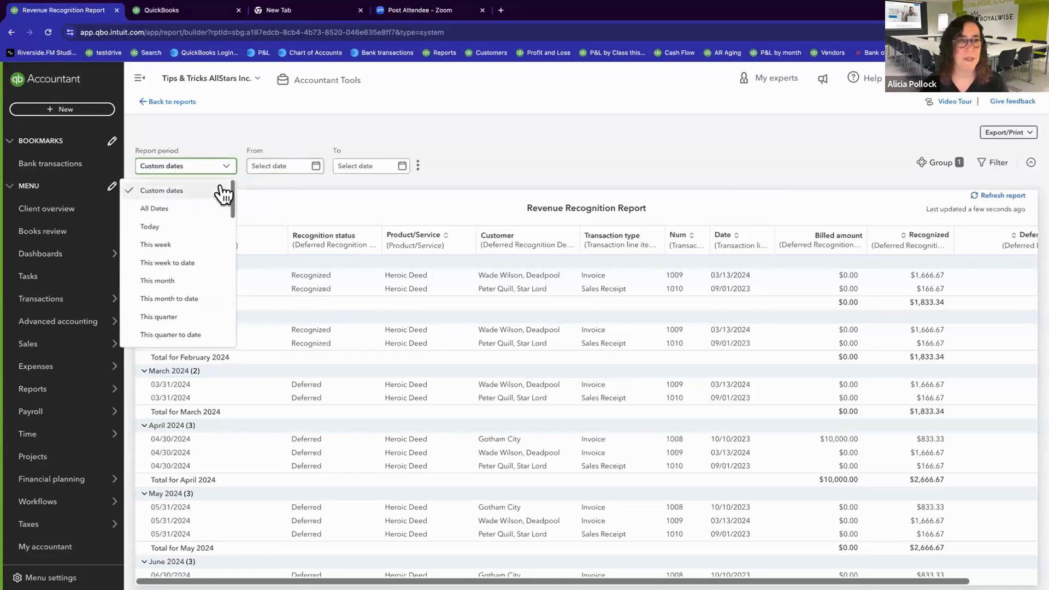
pyautogui.click(193, 207)
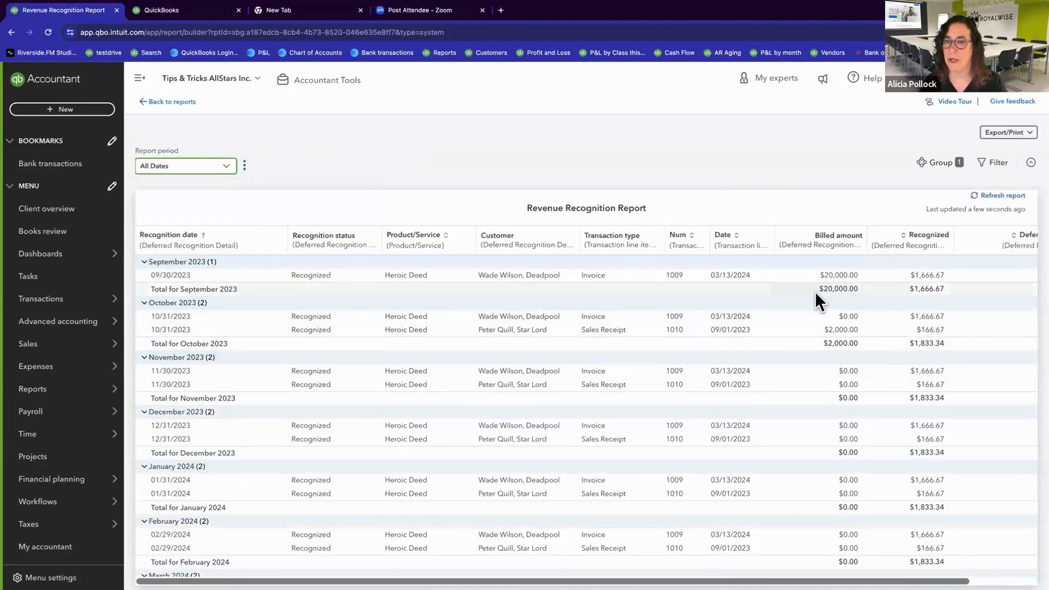
# Step: Compare the September 2023 invoice's billed amount with its monthly recognized amounts from September through December 2023
pyautogui.moveTo(818, 290); pyautogui.dragTo(859, 291)
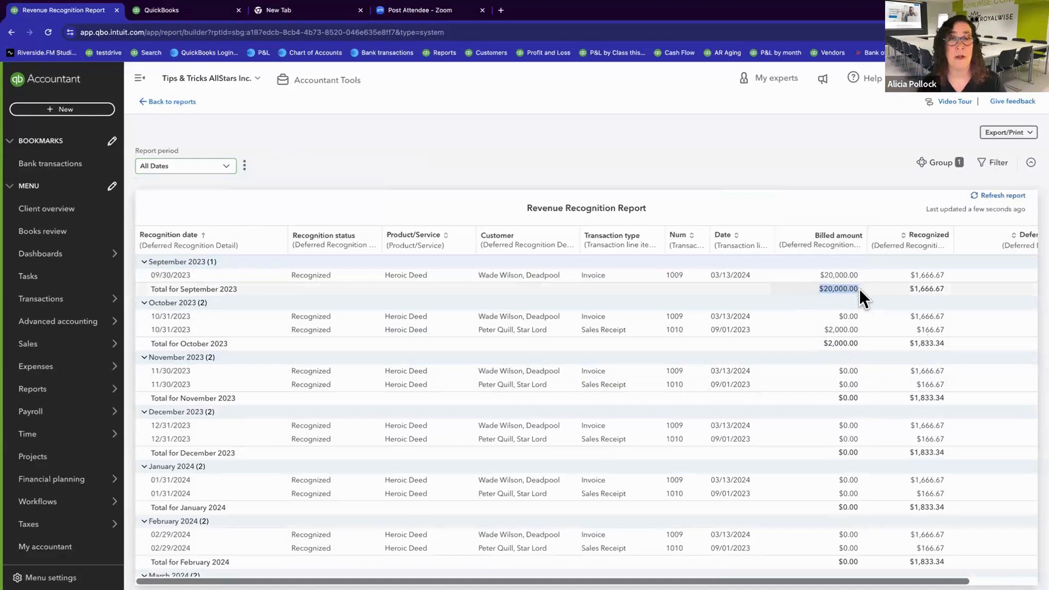
pyautogui.moveTo(903, 287); pyautogui.dragTo(950, 289)
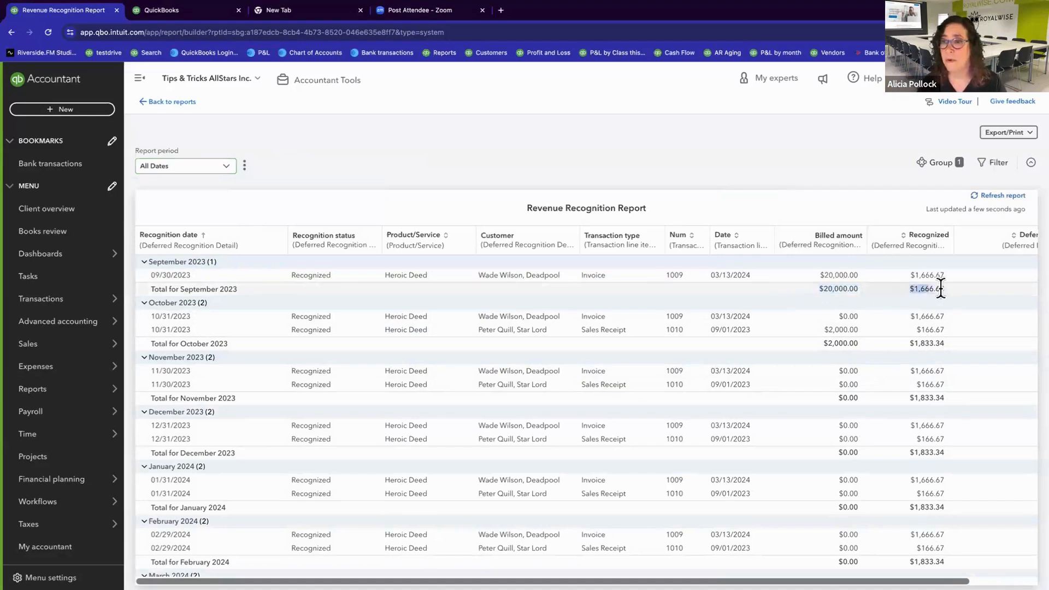
pyautogui.moveTo(908, 317); pyautogui.dragTo(957, 317)
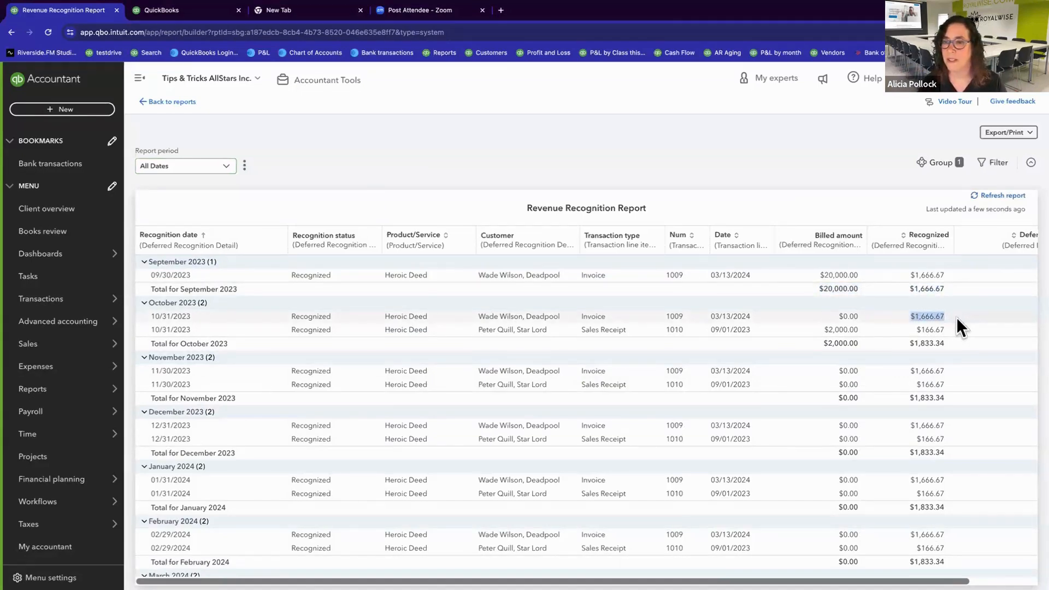
pyautogui.moveTo(898, 372); pyautogui.dragTo(953, 370)
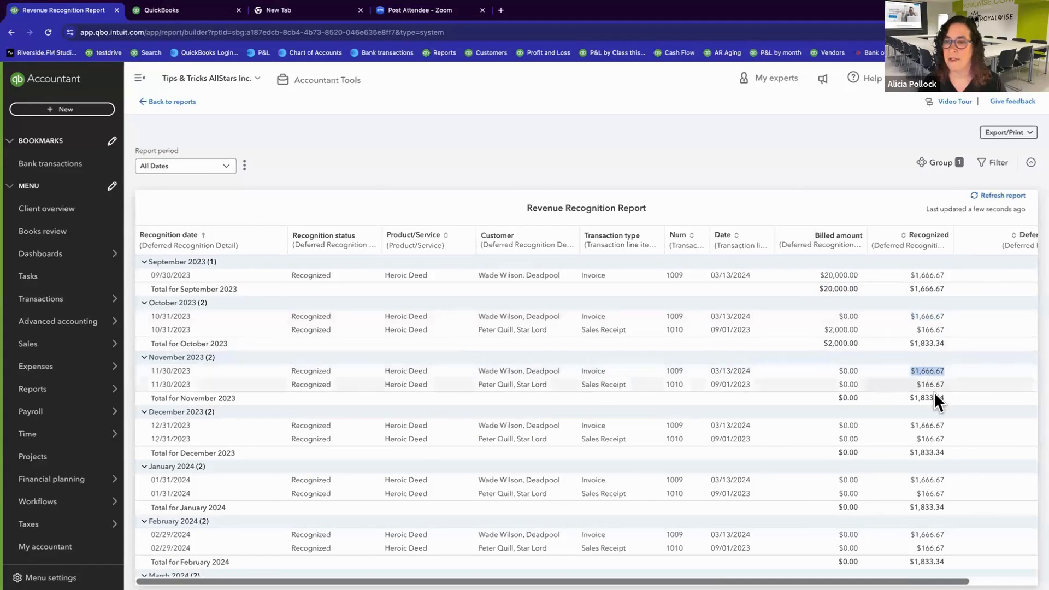
pyautogui.click(960, 437)
pyautogui.moveTo(957, 427); pyautogui.dragTo(908, 426)
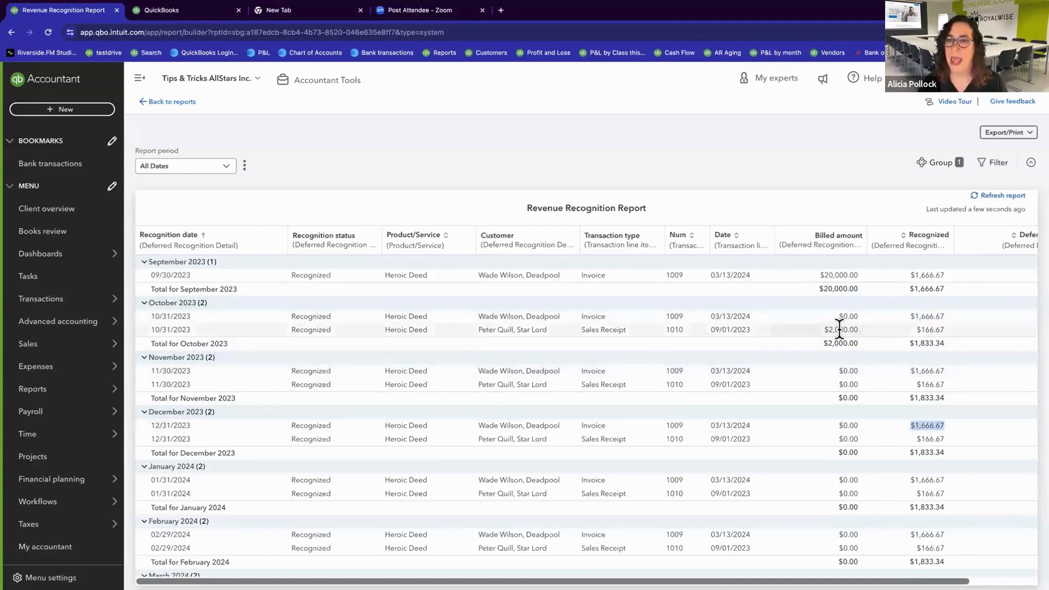
# Step: Compare the October 2023 sales receipt's billed amount with its monthly recognized amounts, and review the deferred entries for 2024
pyautogui.moveTo(824, 331); pyautogui.dragTo(846, 331)
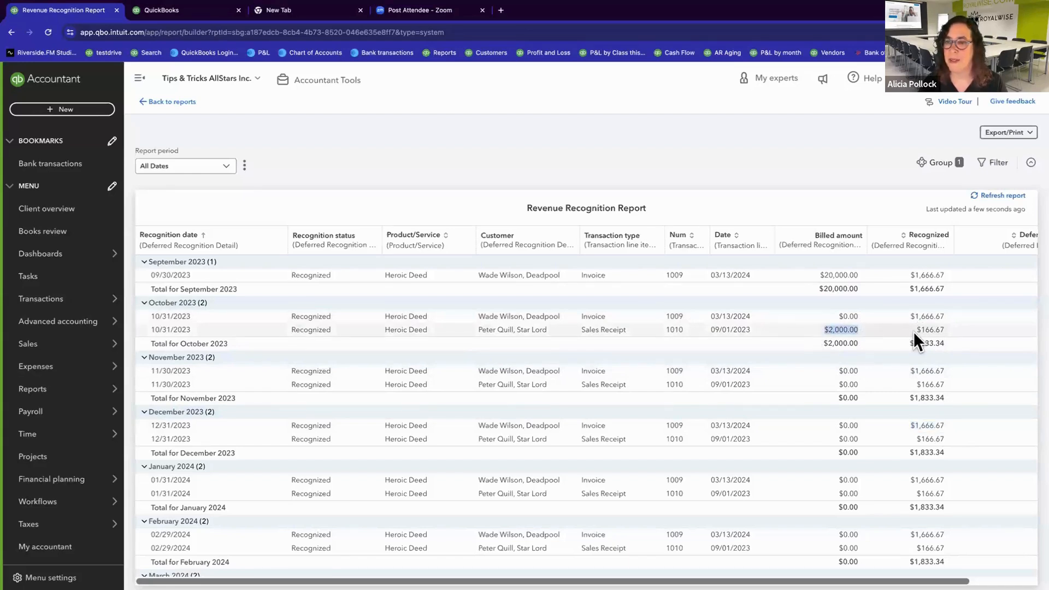
pyautogui.moveTo(914, 332); pyautogui.dragTo(953, 331)
pyautogui.moveTo(914, 384); pyautogui.dragTo(951, 384)
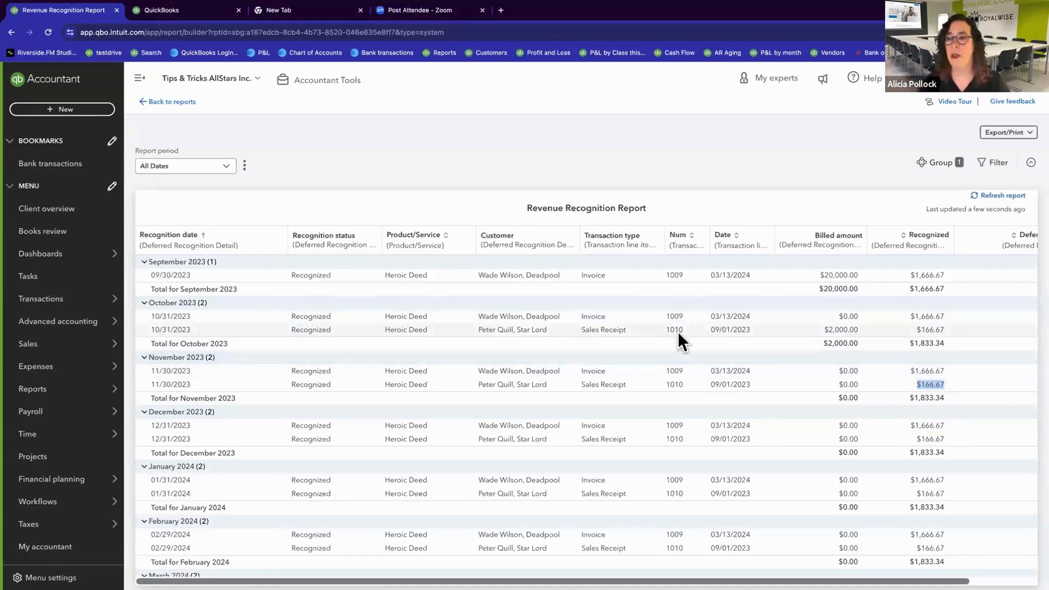
pyautogui.scroll(-5, 743, 389)
pyautogui.scroll(-3, 745, 390)
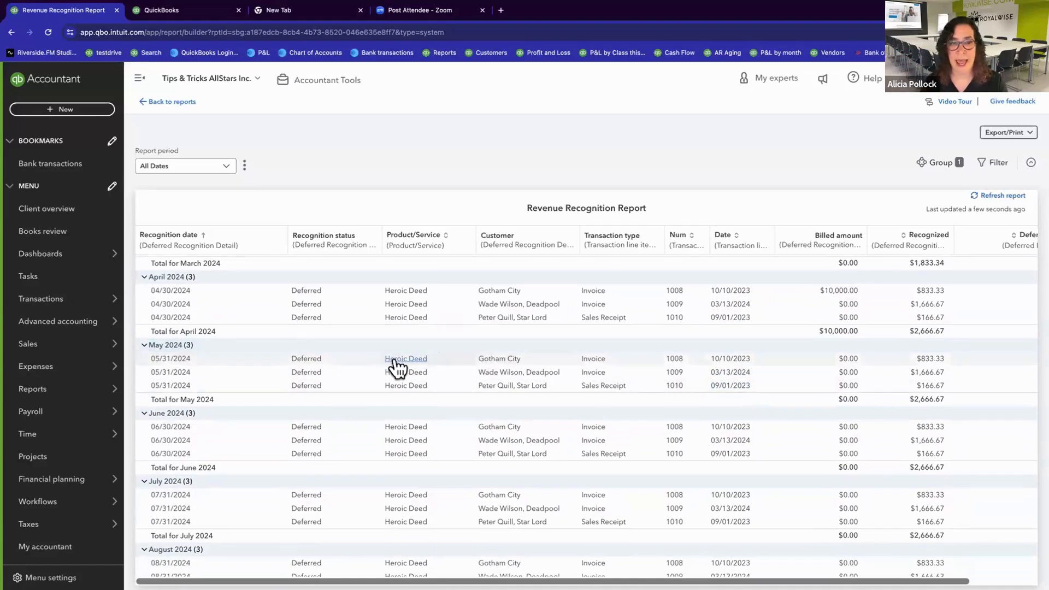
pyautogui.scroll(2, 812, 361)
pyautogui.scroll(1, 812, 359)
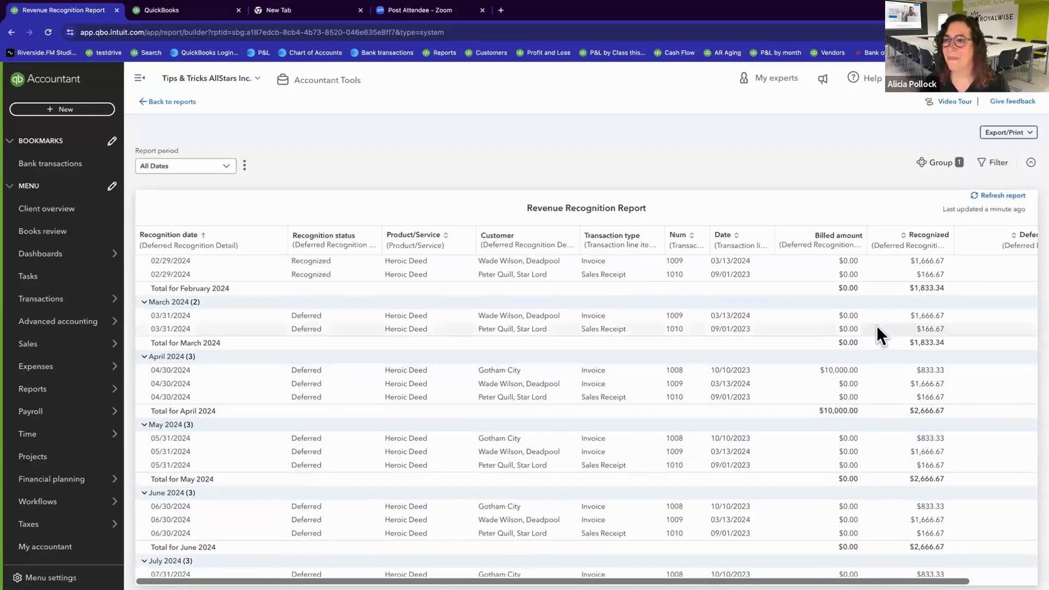
pyautogui.scroll(1, 877, 325)
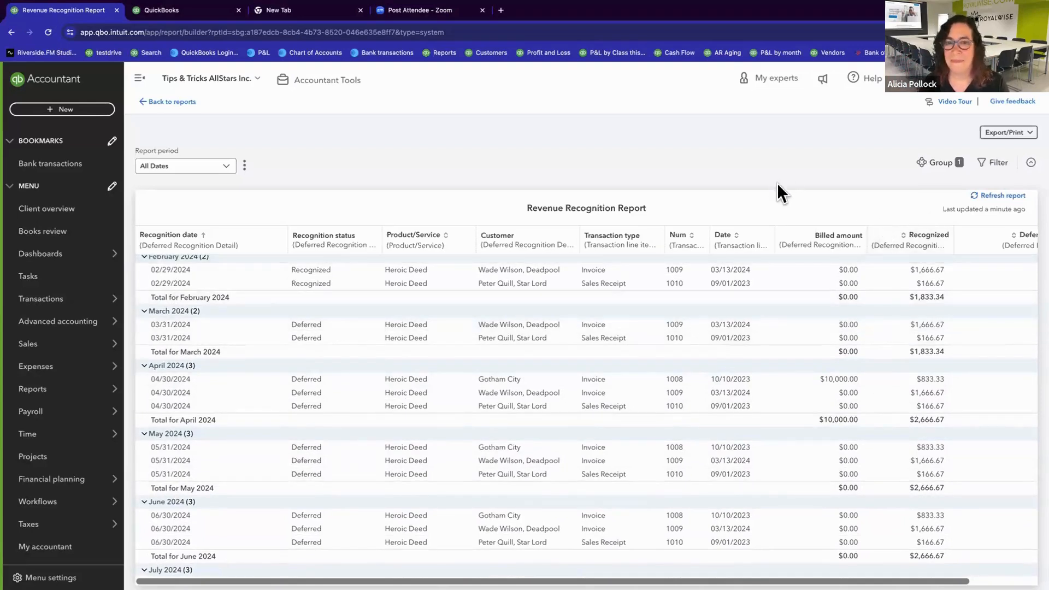
# Step: Group the Revenue Recognition Report by quarter of the recognition date, and close the grouping settings
pyautogui.click(935, 164)
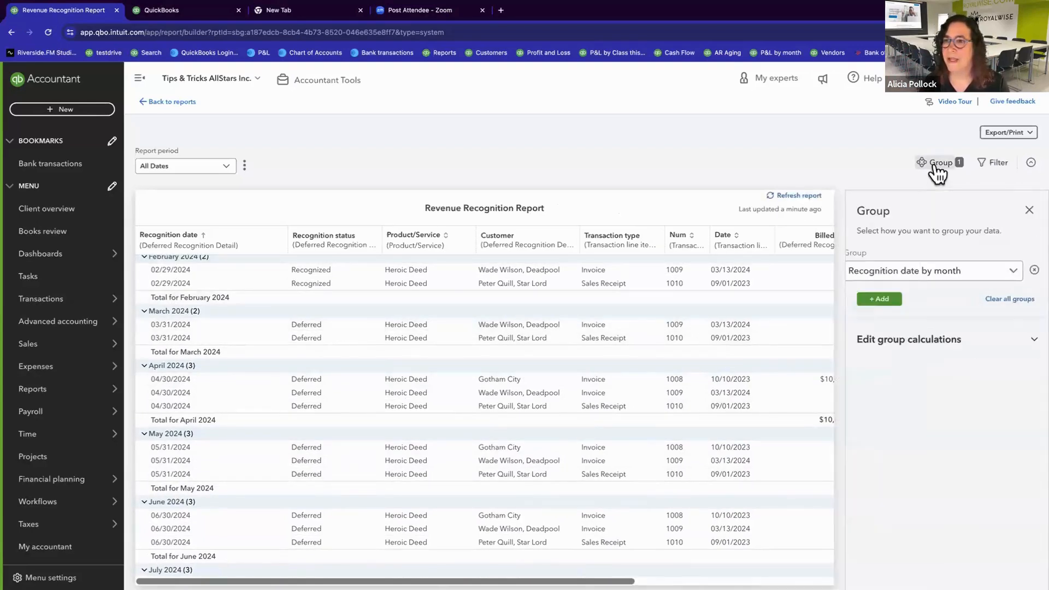
pyautogui.click(1014, 273)
pyautogui.scroll(3, 941, 342)
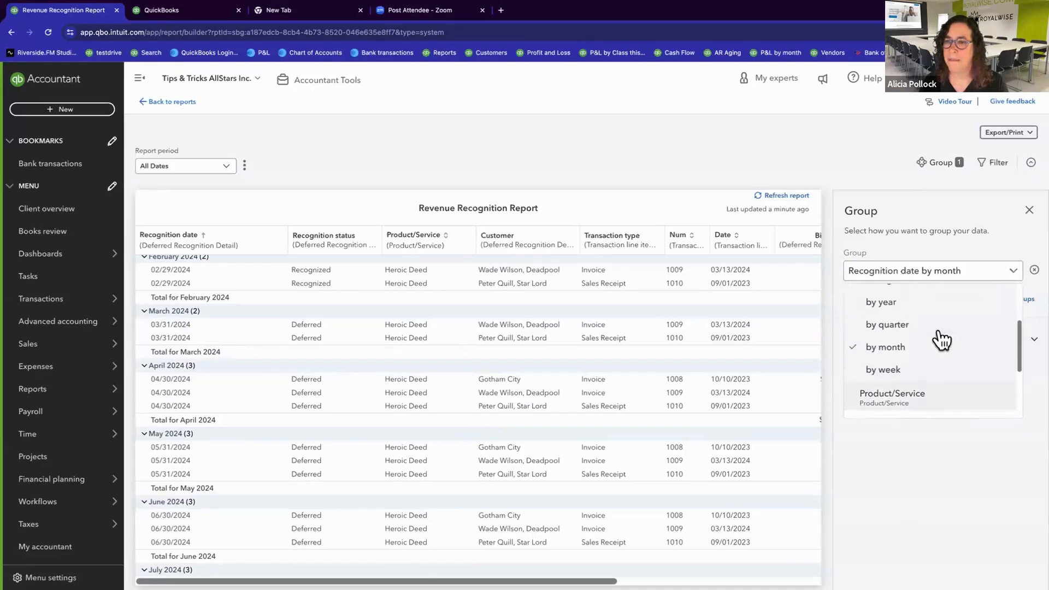
pyautogui.scroll(1, 938, 342)
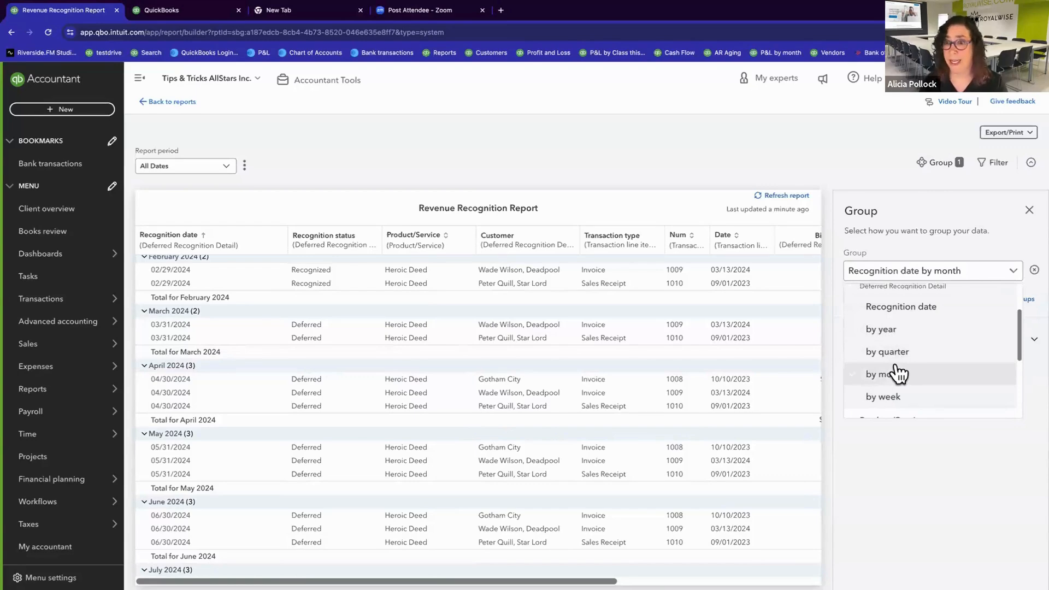
pyautogui.click(890, 352)
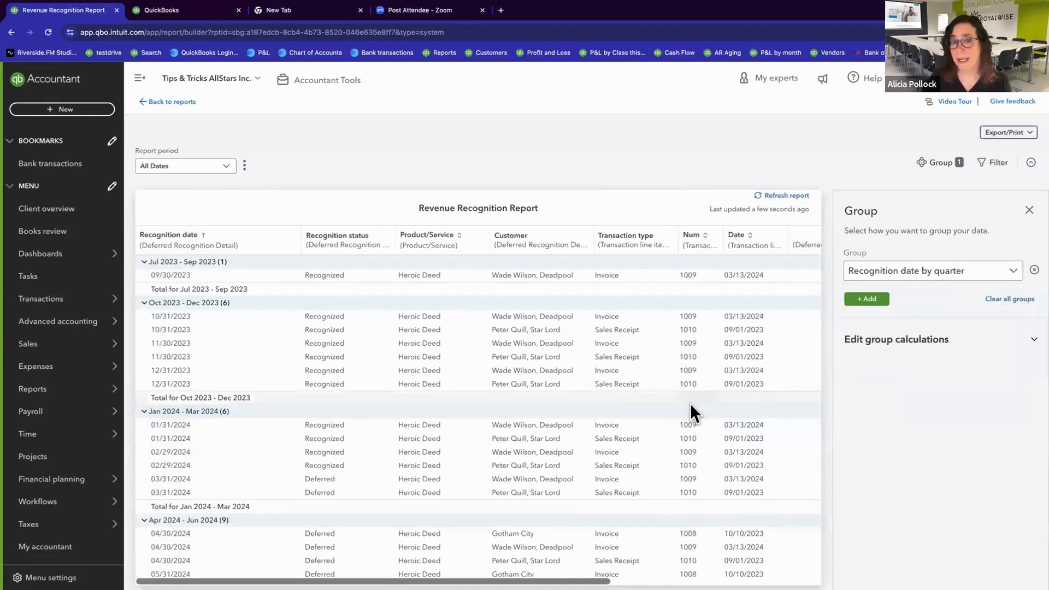
pyautogui.click(1029, 211)
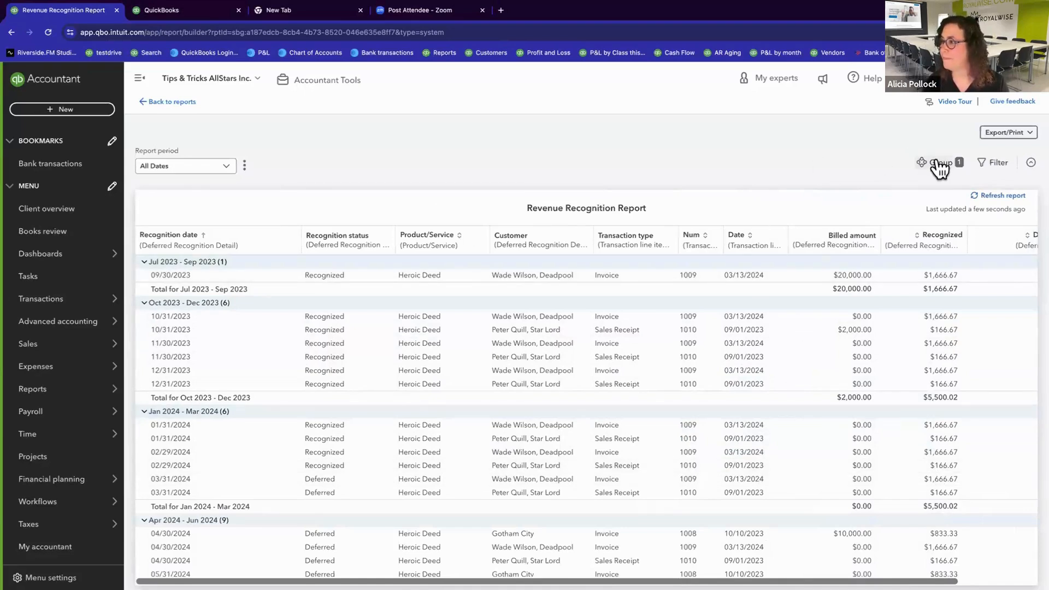
# Step: Examine the Deferred/Unrecognized amounts and quarterly totals down to the last quarter in the report
pyautogui.hscroll(3, 661, 380)
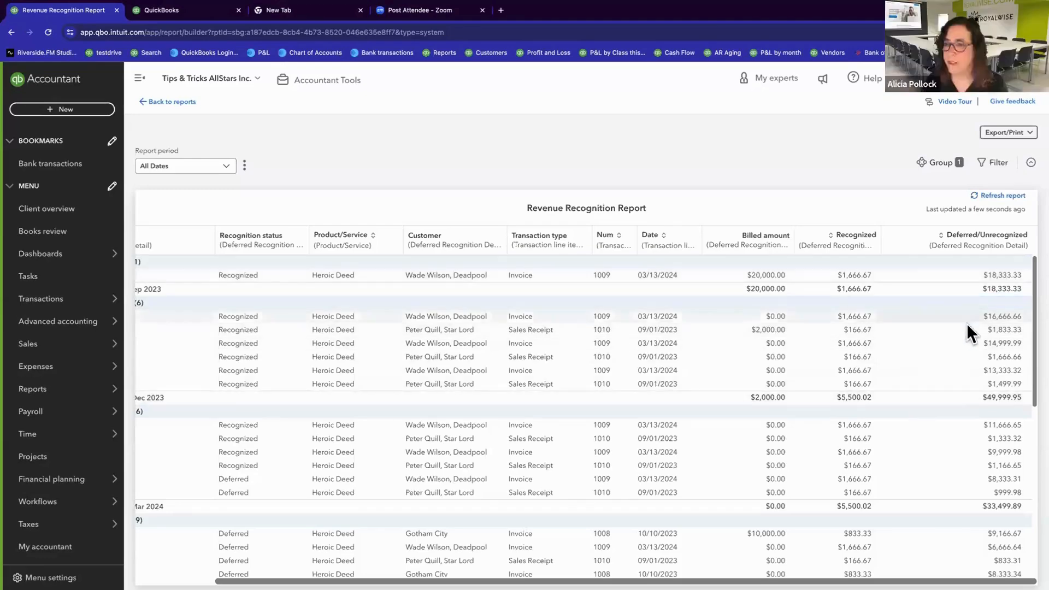
pyautogui.scroll(-7, 970, 462)
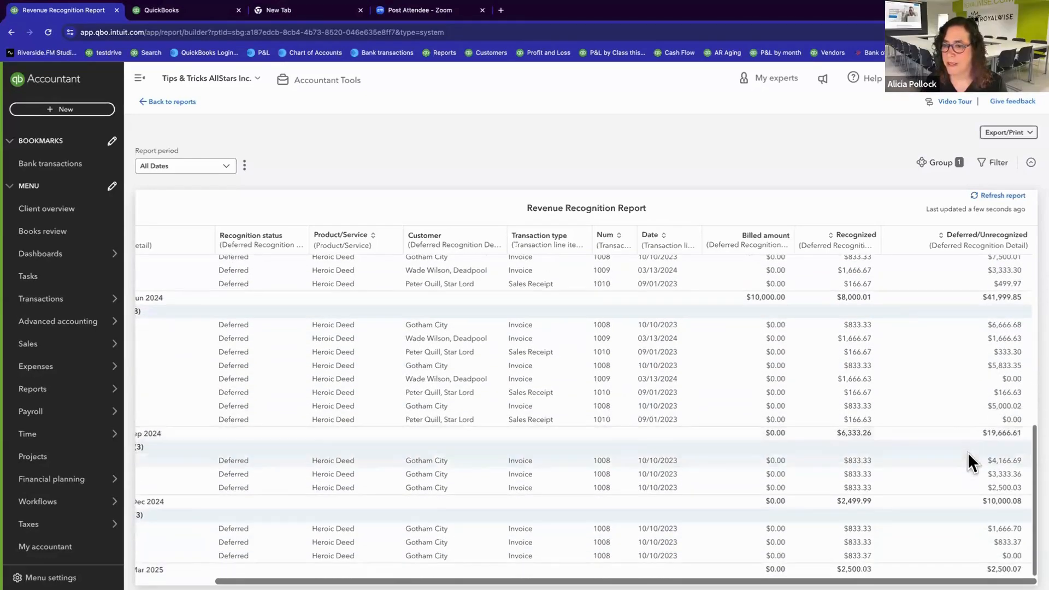
pyautogui.scroll(7, 891, 474)
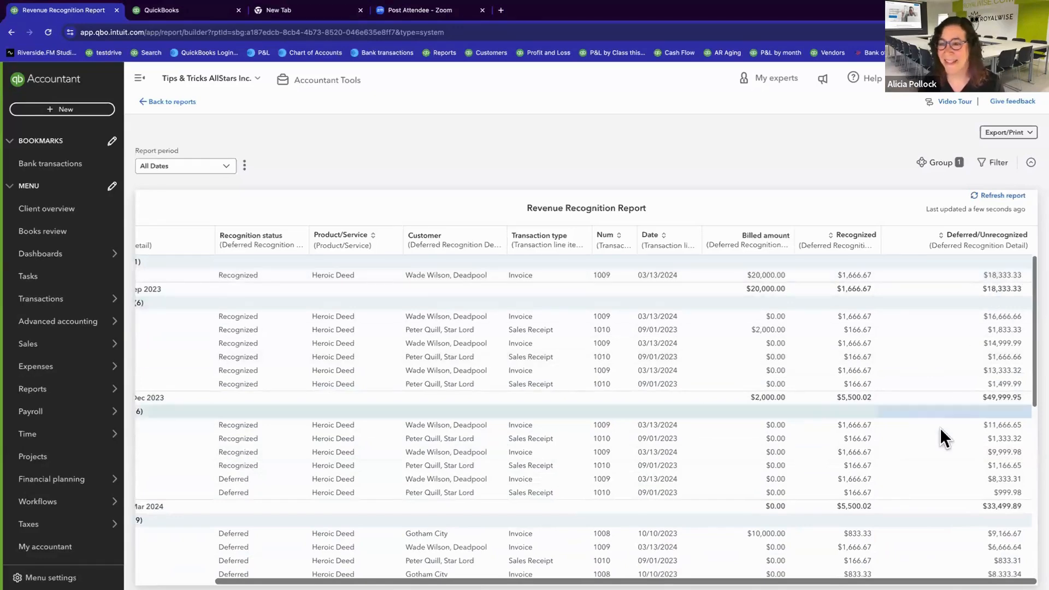
pyautogui.scroll(-2, 941, 432)
pyautogui.scroll(-7, 940, 428)
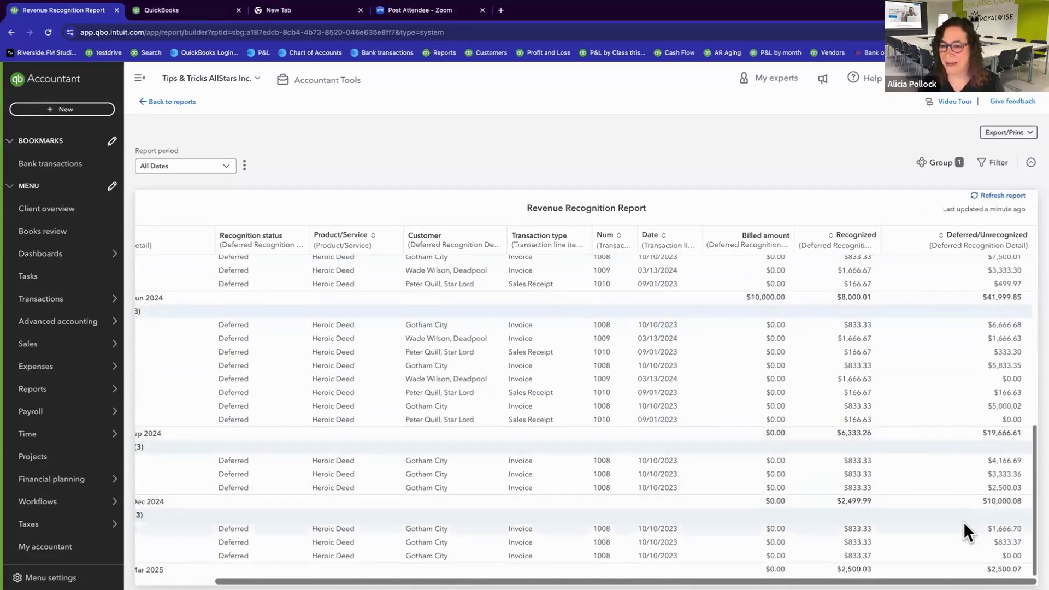
pyautogui.hscroll(-1, 960, 529)
pyautogui.hscroll(1, 960, 529)
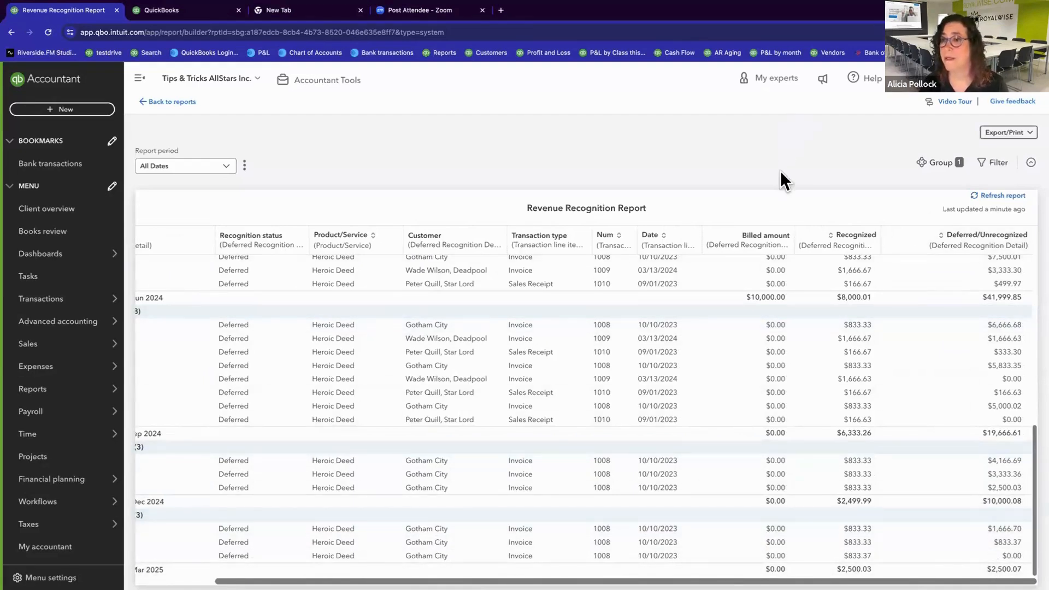
# Step: Group the report by exact Recognition date, close the grouping settings, and review the regrouped entries
pyautogui.click(941, 164)
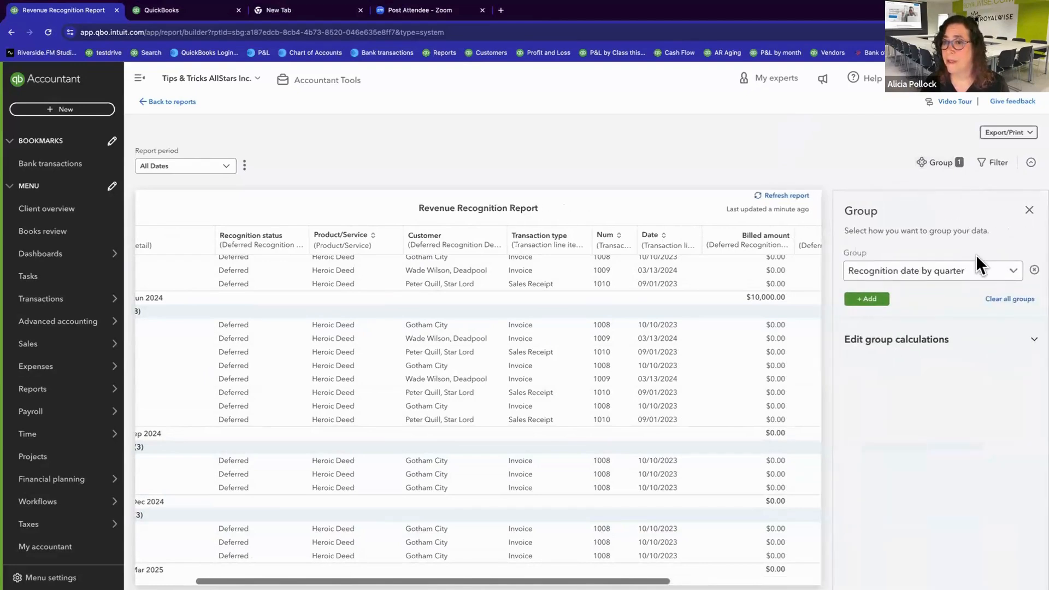
pyautogui.click(990, 281)
pyautogui.scroll(3, 984, 328)
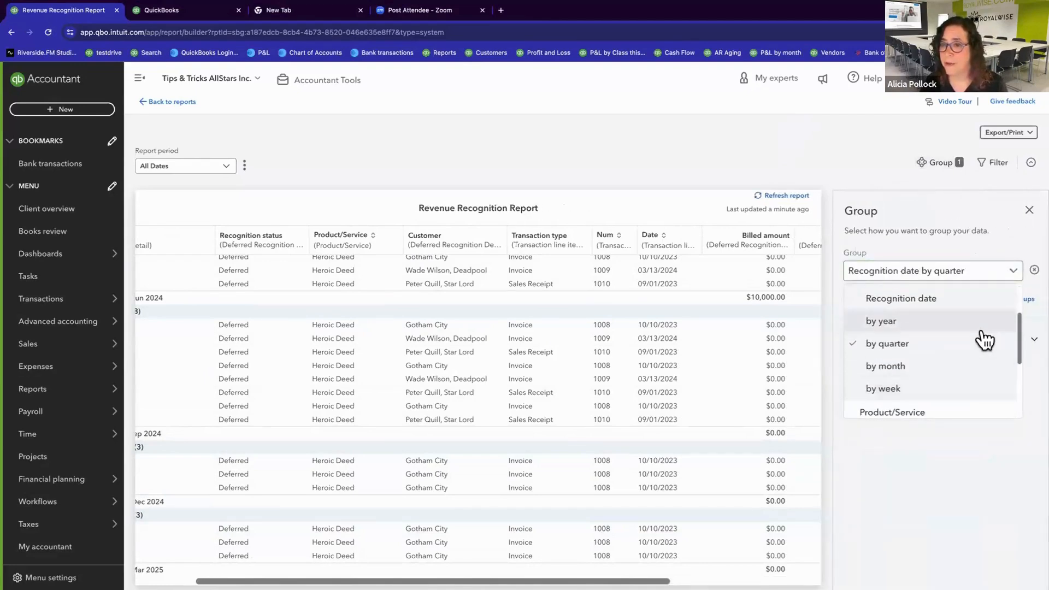
pyautogui.scroll(1, 985, 340)
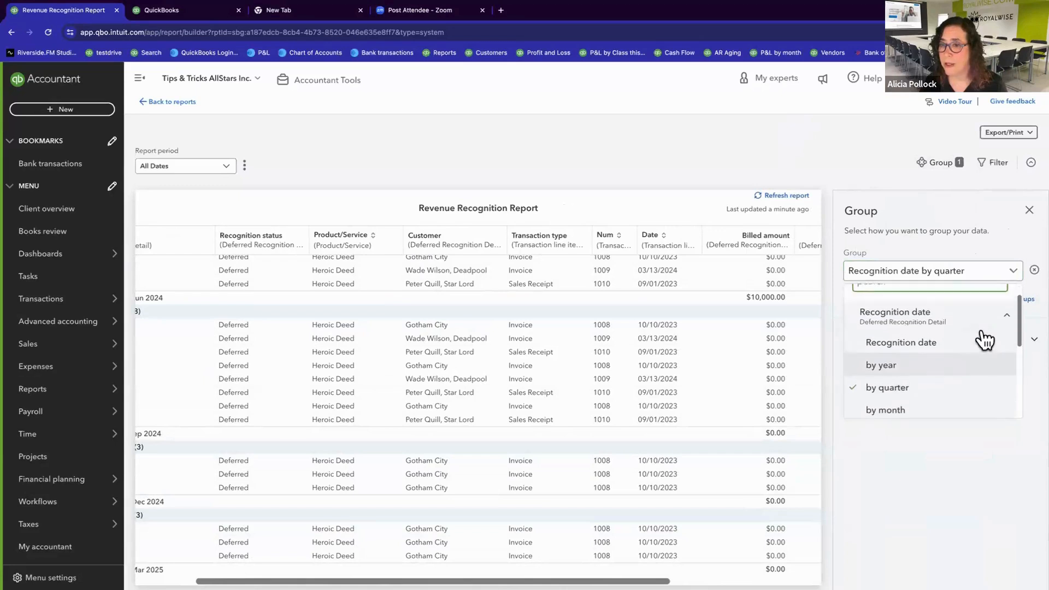
pyautogui.click(927, 347)
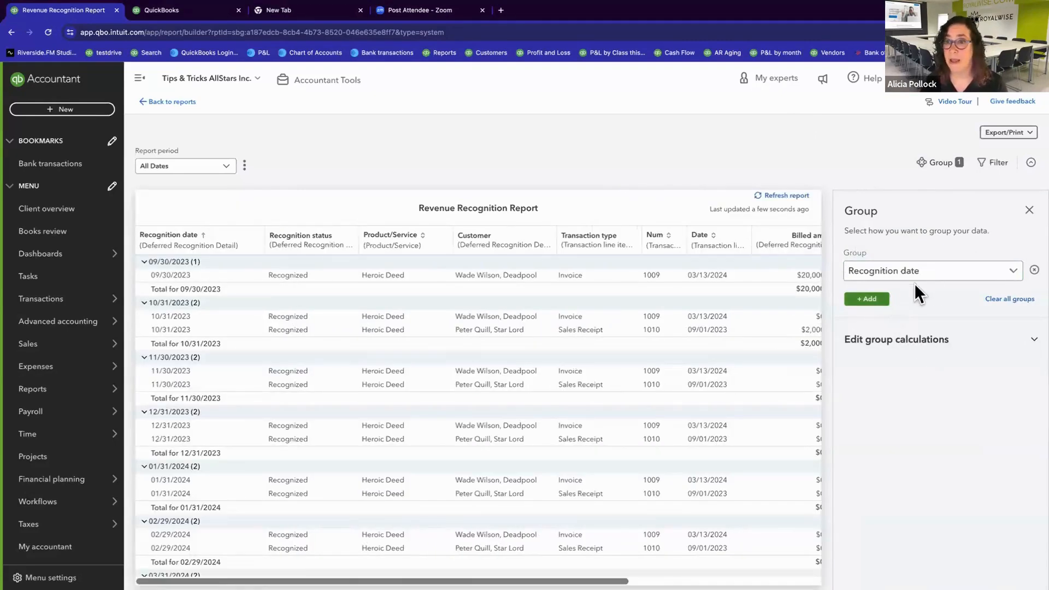
pyautogui.click(1029, 211)
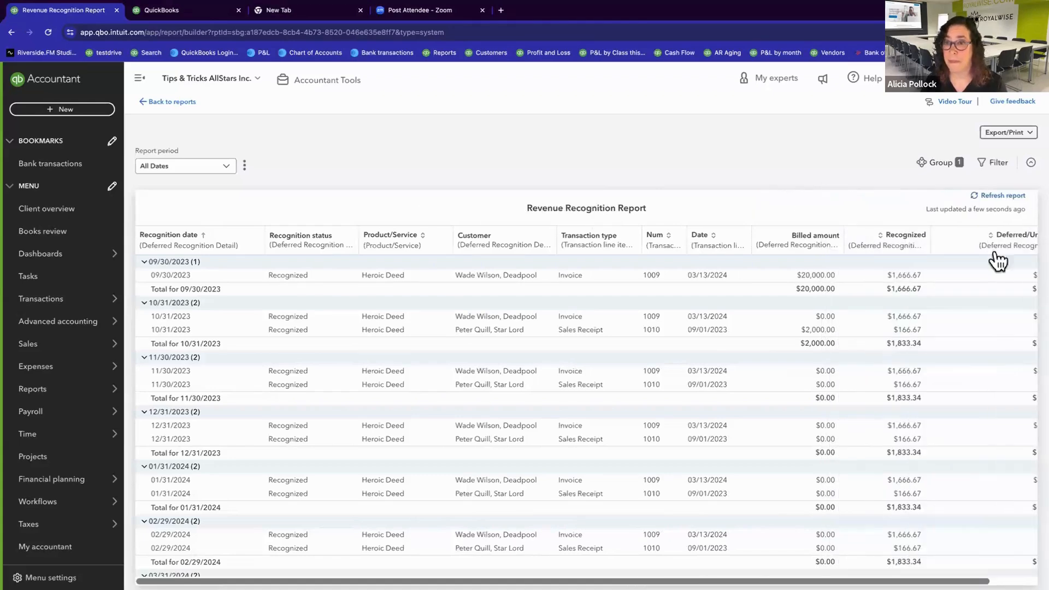
pyautogui.hscroll(2, 835, 400)
pyautogui.hscroll(-2, 834, 400)
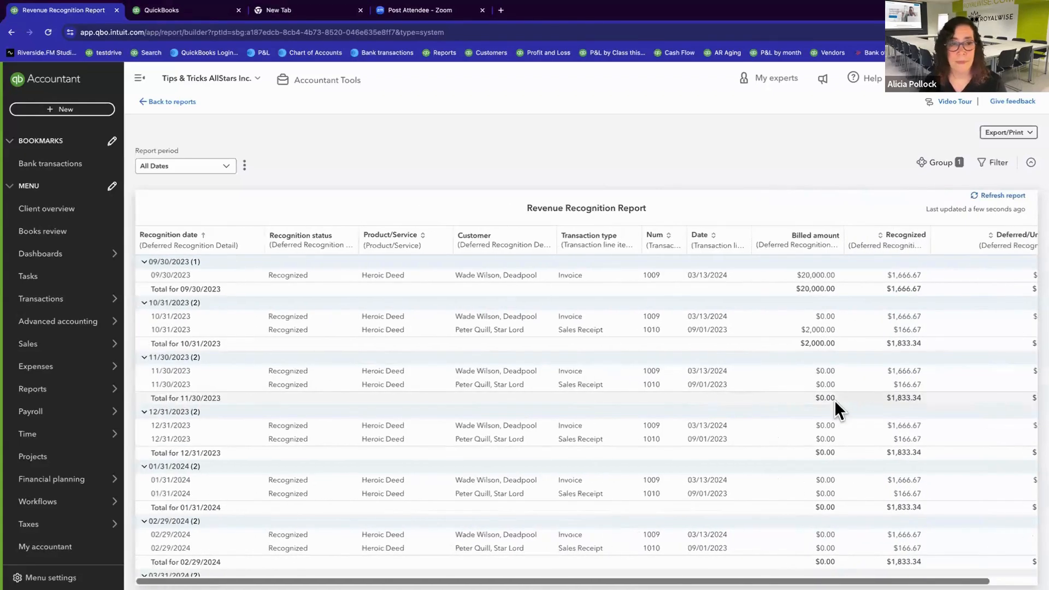
pyautogui.scroll(-10, 835, 401)
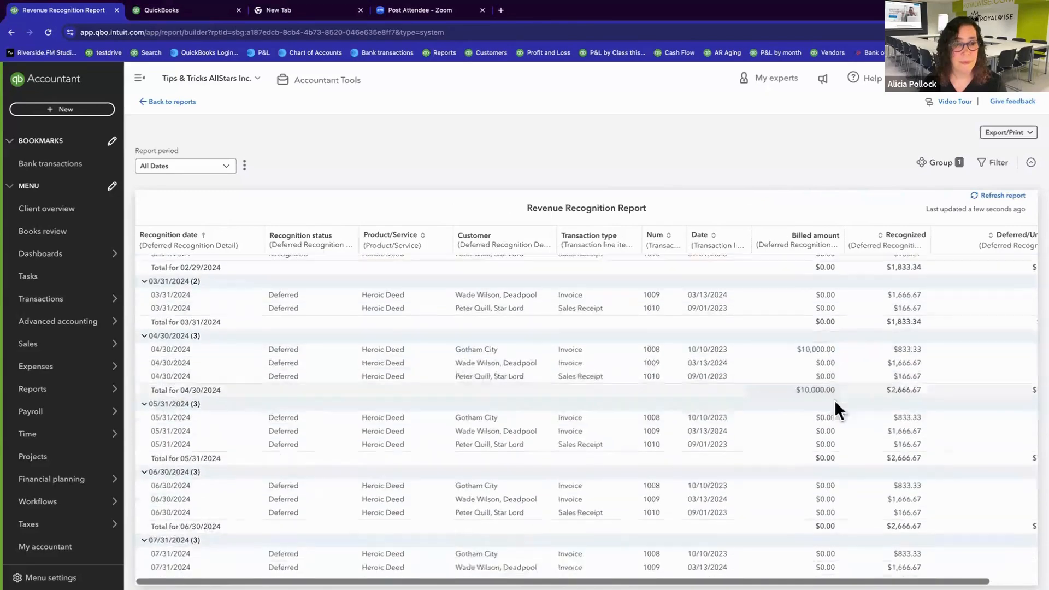
pyautogui.scroll(10, 835, 400)
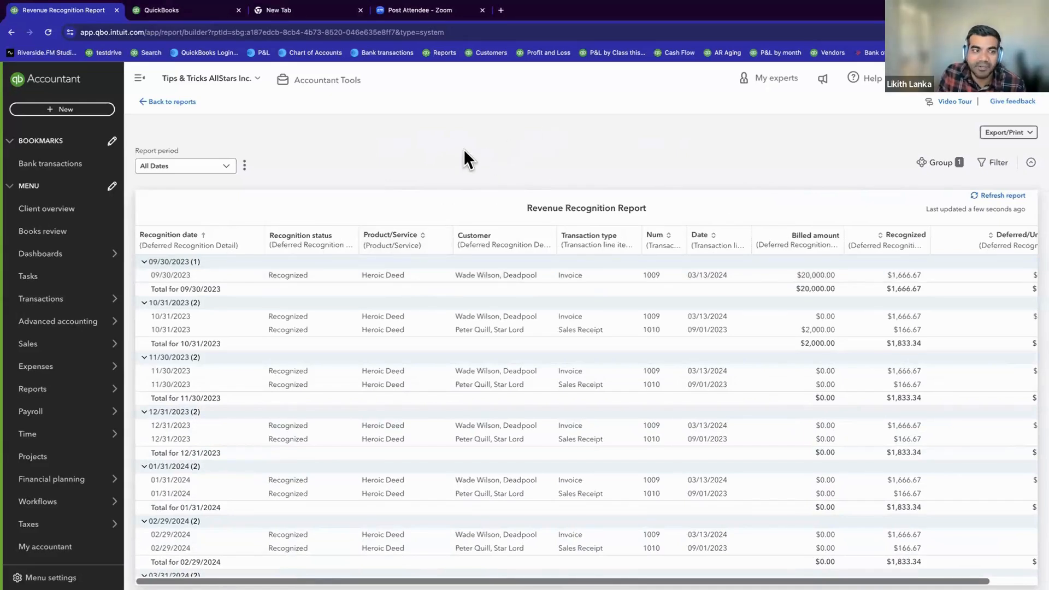
# Step: Open the custom report Deferred Revenue by Customer from the reports list, review its entries, and return to the list
pyautogui.click(178, 102)
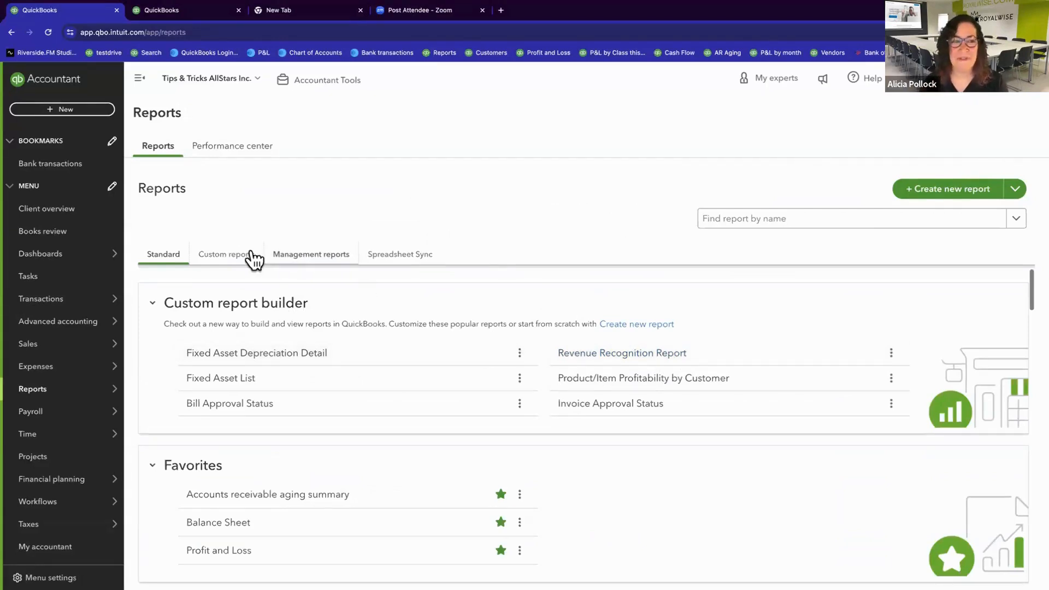
pyautogui.click(226, 256)
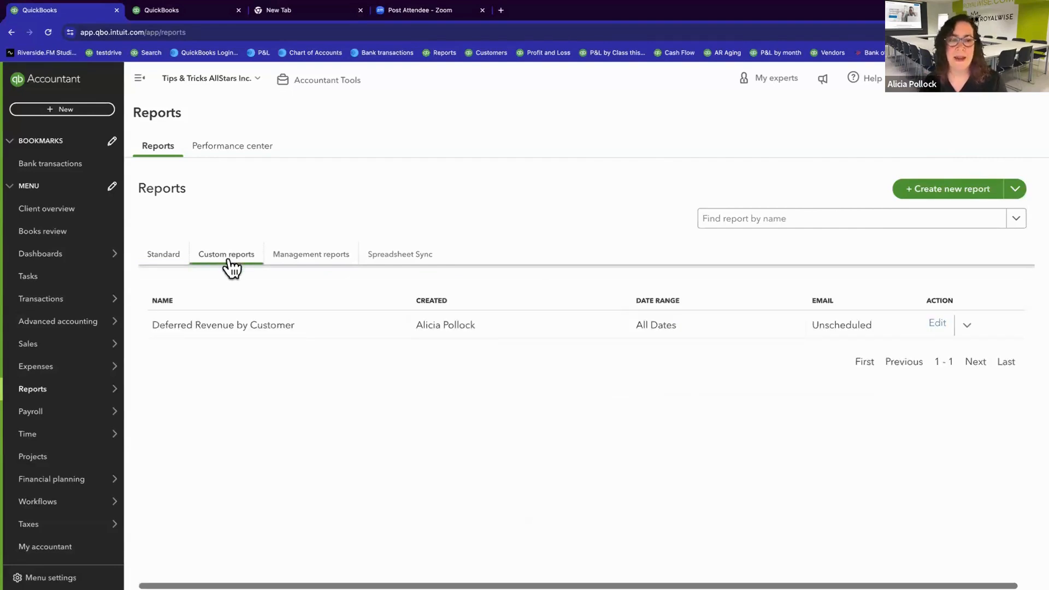
pyautogui.click(224, 327)
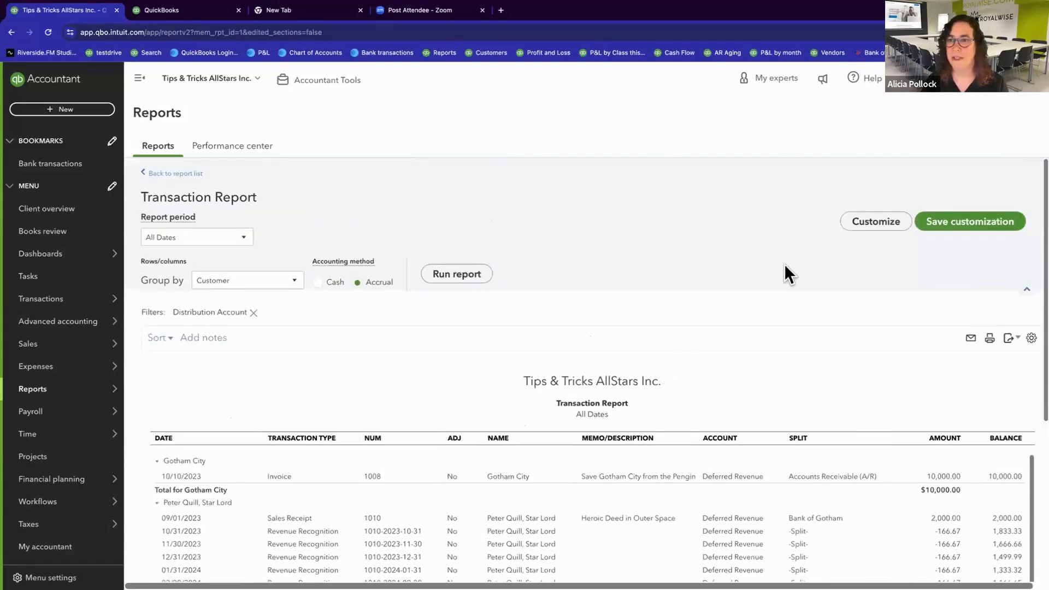
pyautogui.scroll(-1, 695, 327)
pyautogui.scroll(1, 695, 327)
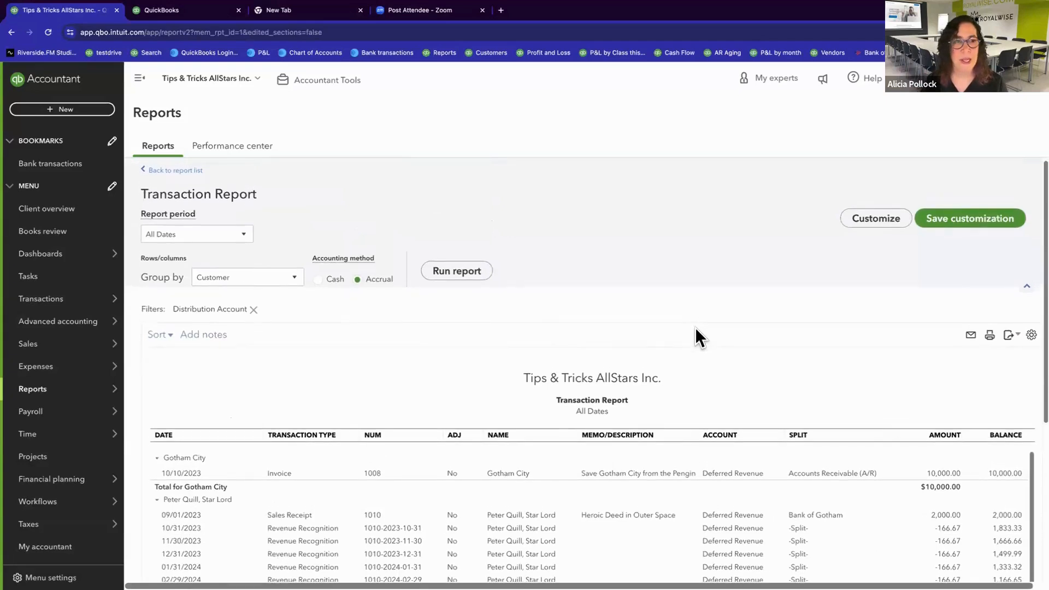
pyautogui.click(189, 170)
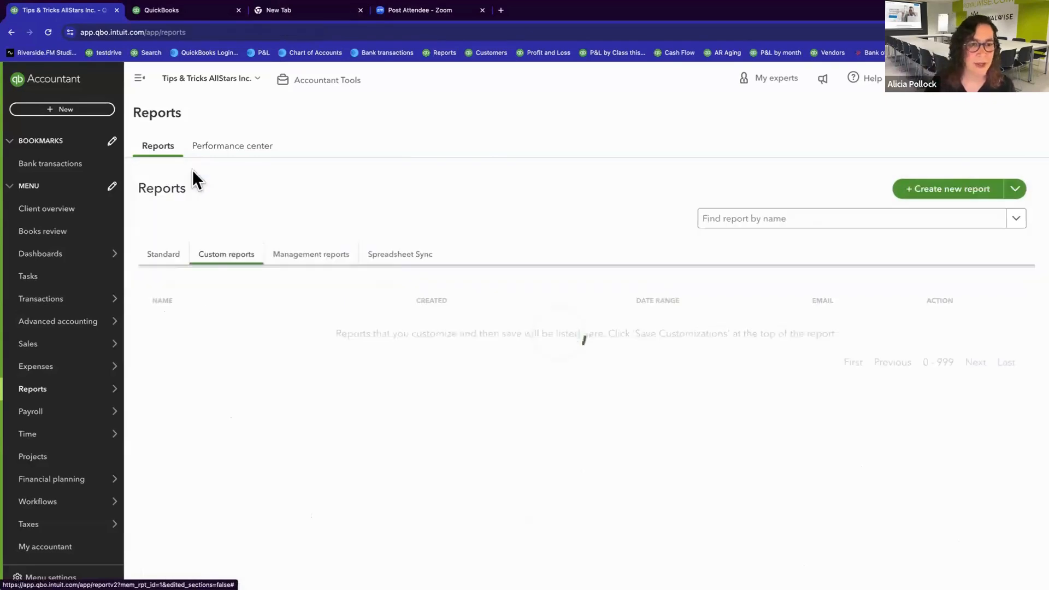
# Step: Open the standard Balance Sheet report, set its report period to All Dates, and run it
pyautogui.click(170, 263)
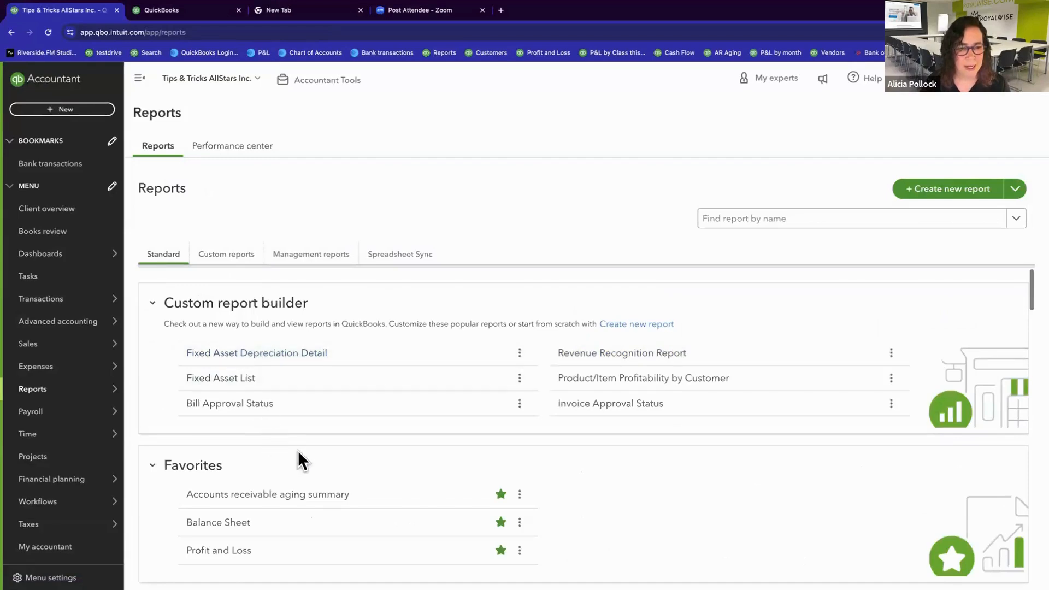
pyautogui.scroll(-3, 297, 451)
pyautogui.click(231, 378)
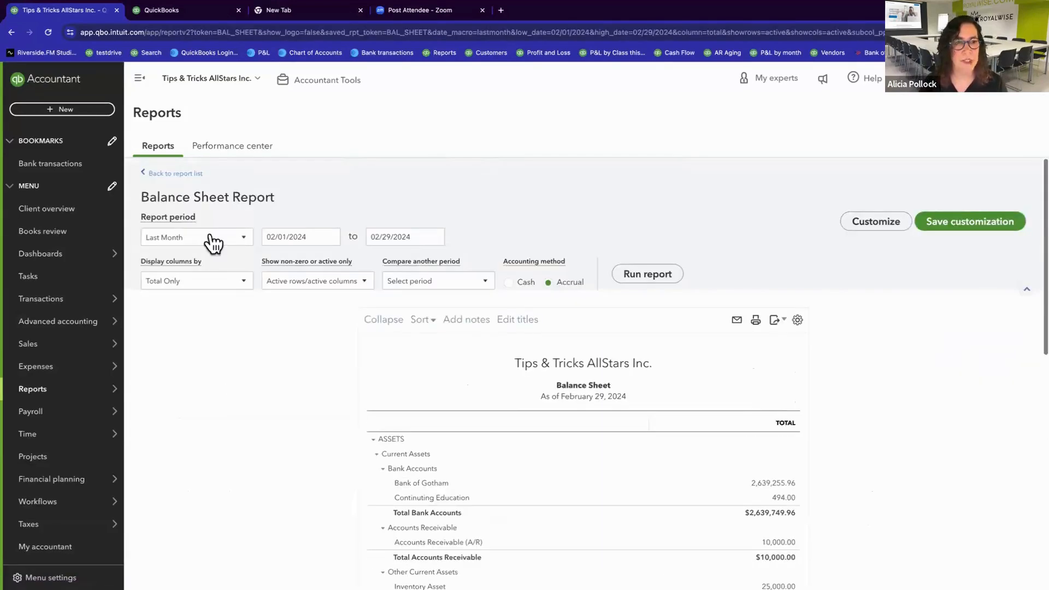
pyautogui.click(213, 243)
pyautogui.scroll(5, 211, 257)
pyautogui.click(206, 259)
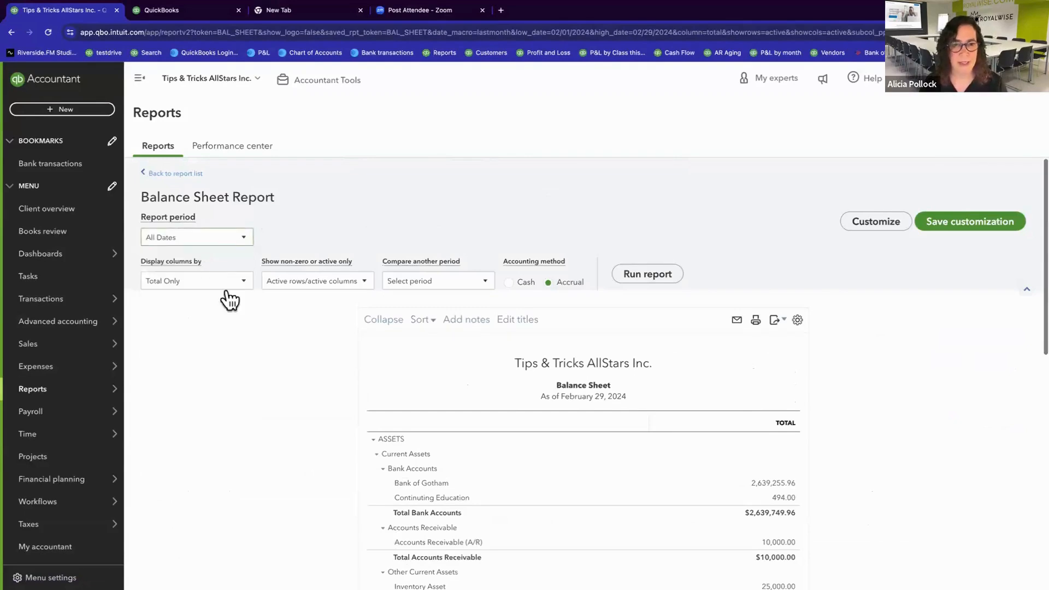
pyautogui.click(637, 280)
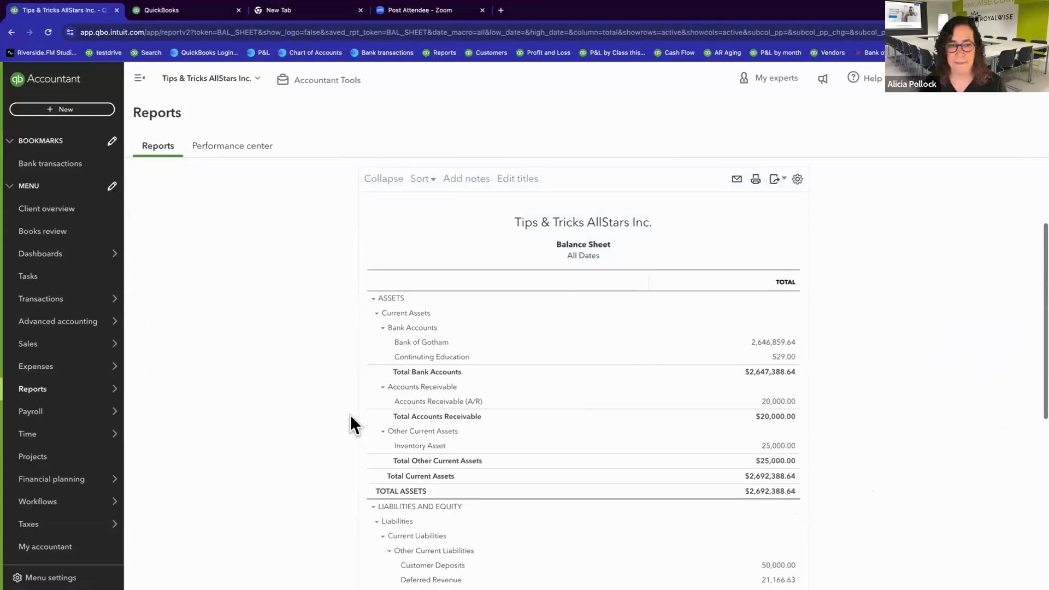
# Step: Review the Balance Sheet liabilities, drill into the Deferred Revenue balance, and look through its transactions
pyautogui.scroll(-5, 350, 417)
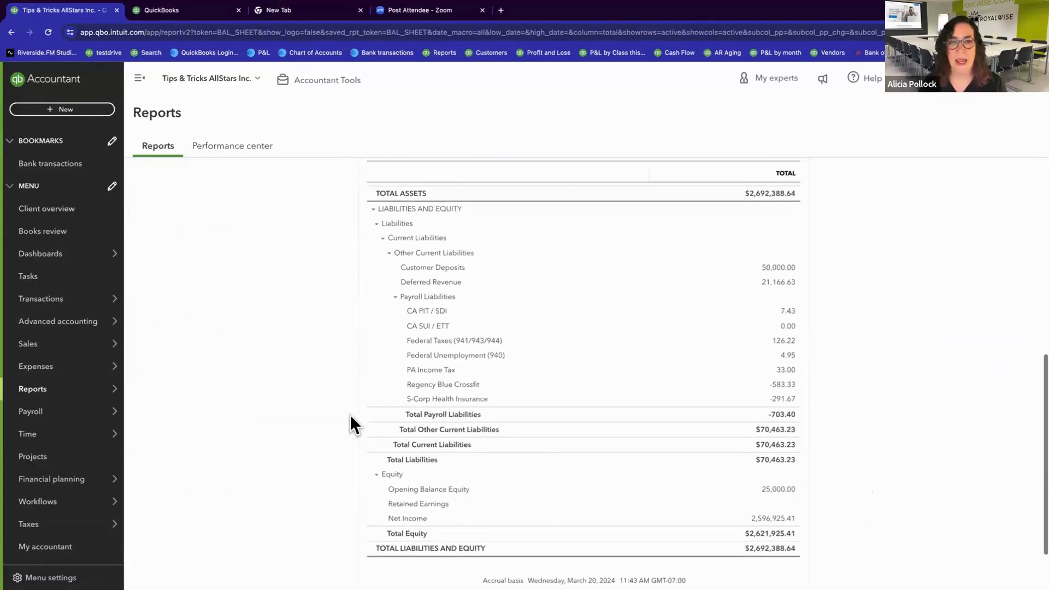
pyautogui.scroll(3, 350, 416)
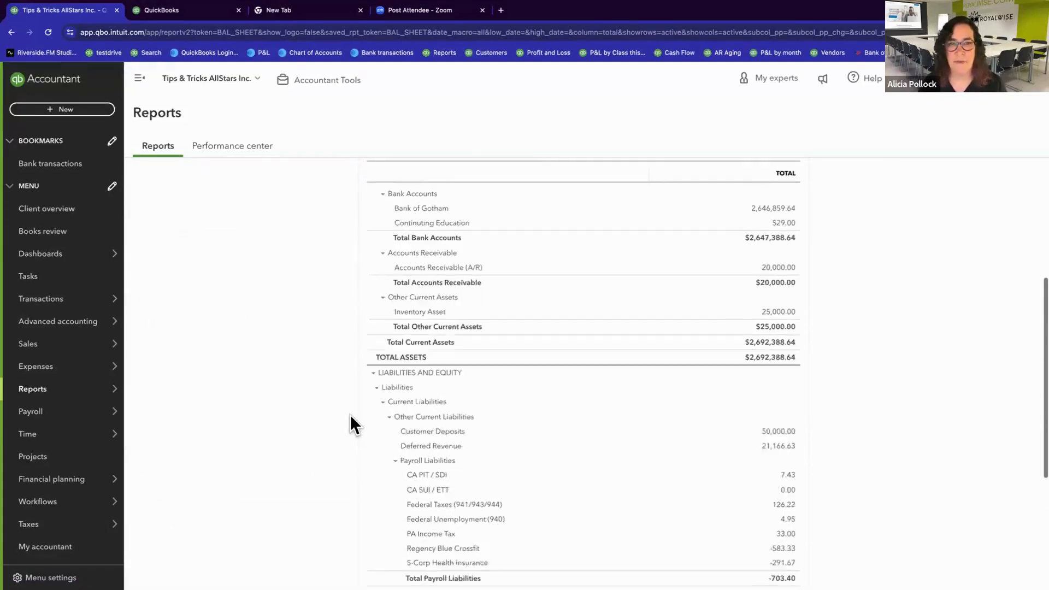
pyautogui.scroll(1, 350, 424)
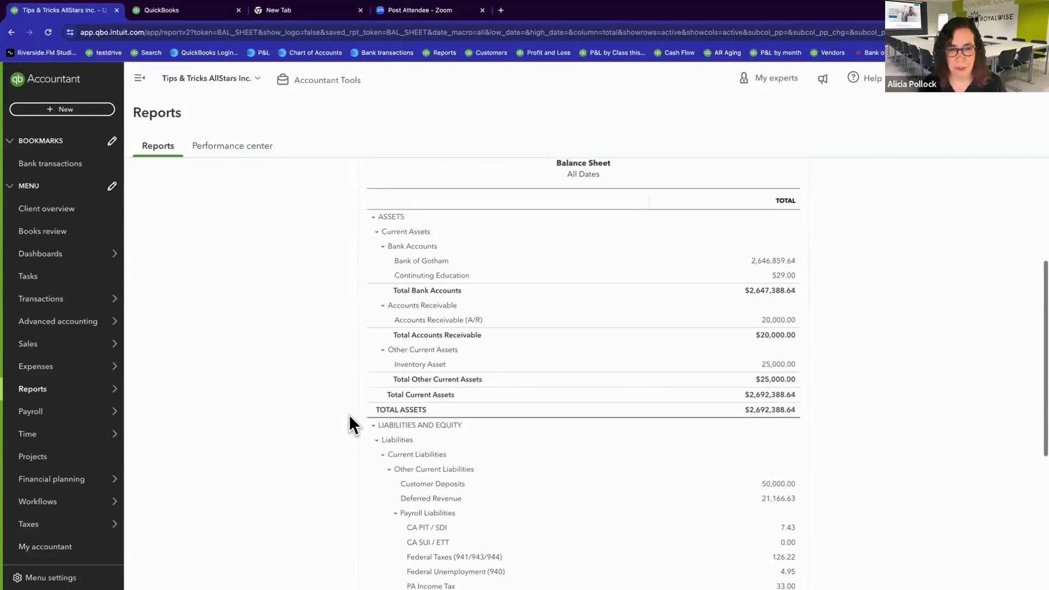
pyautogui.scroll(-4, 479, 497)
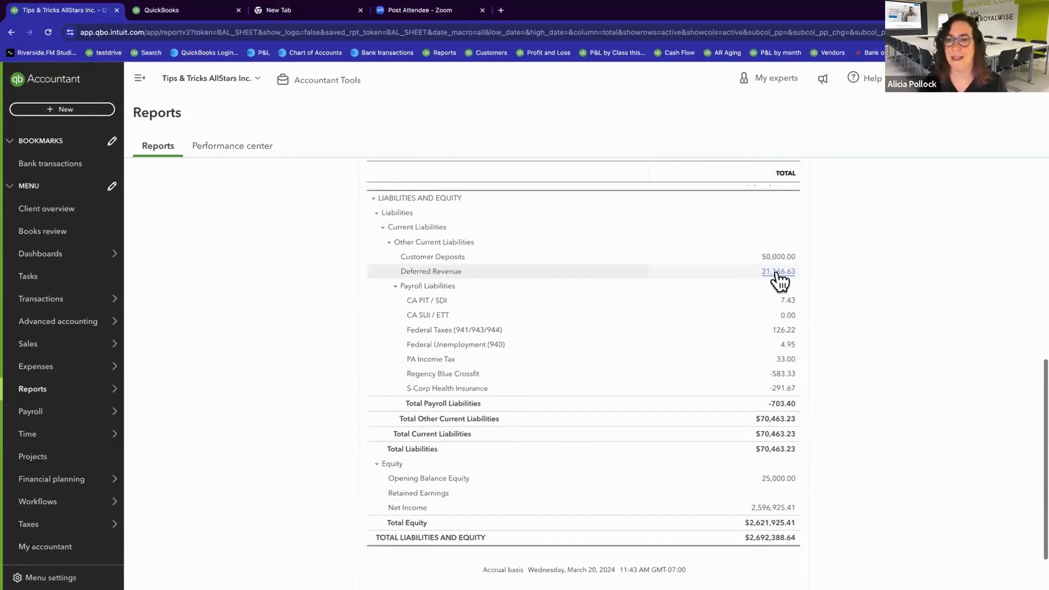
pyautogui.click(782, 271)
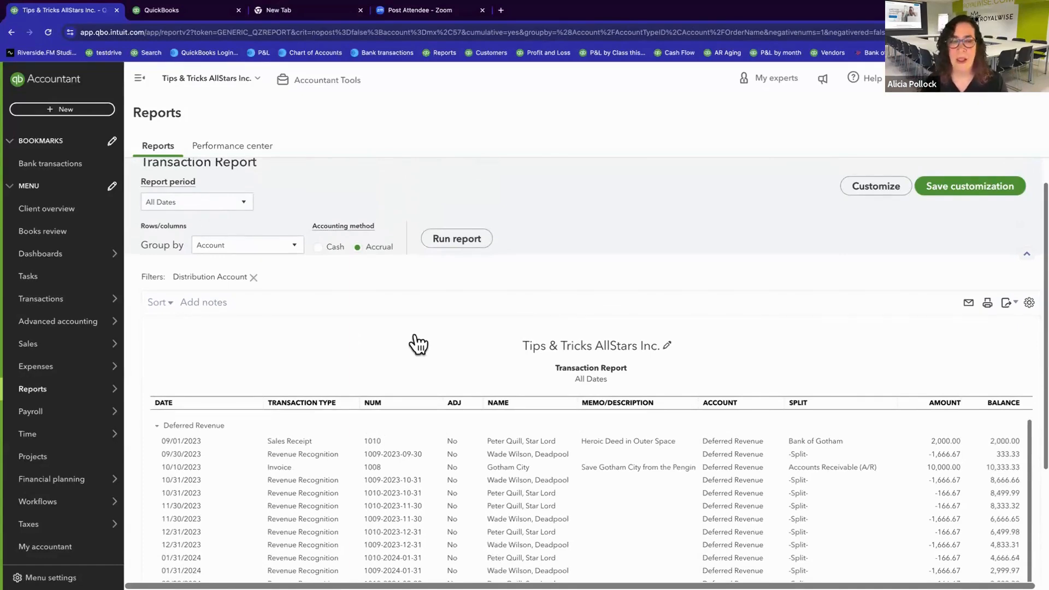
pyautogui.scroll(-2, 416, 339)
pyautogui.scroll(1, 415, 332)
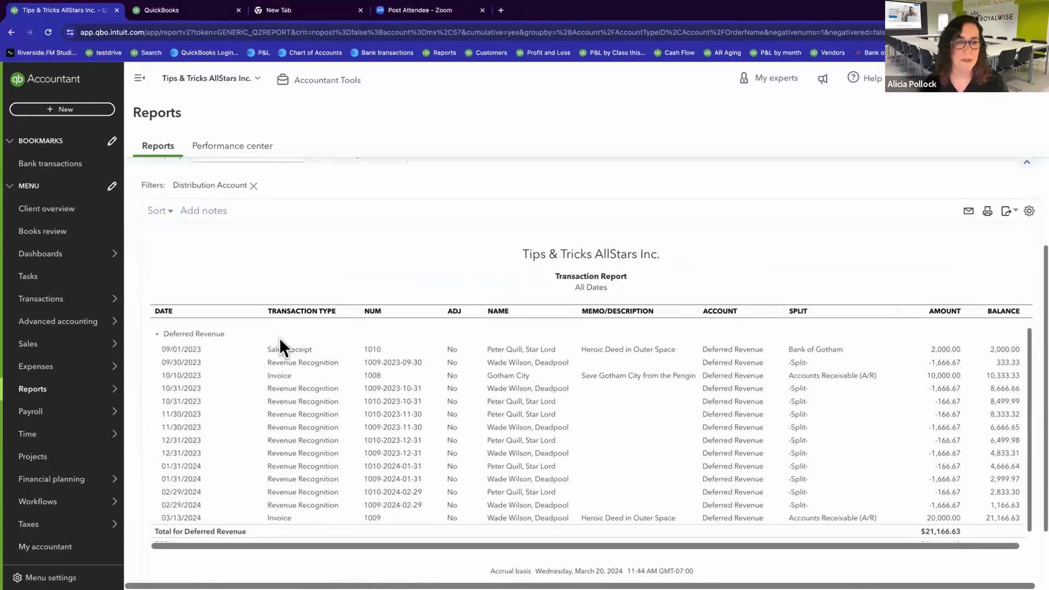
pyautogui.scroll(1, 280, 338)
pyautogui.scroll(-1, 281, 345)
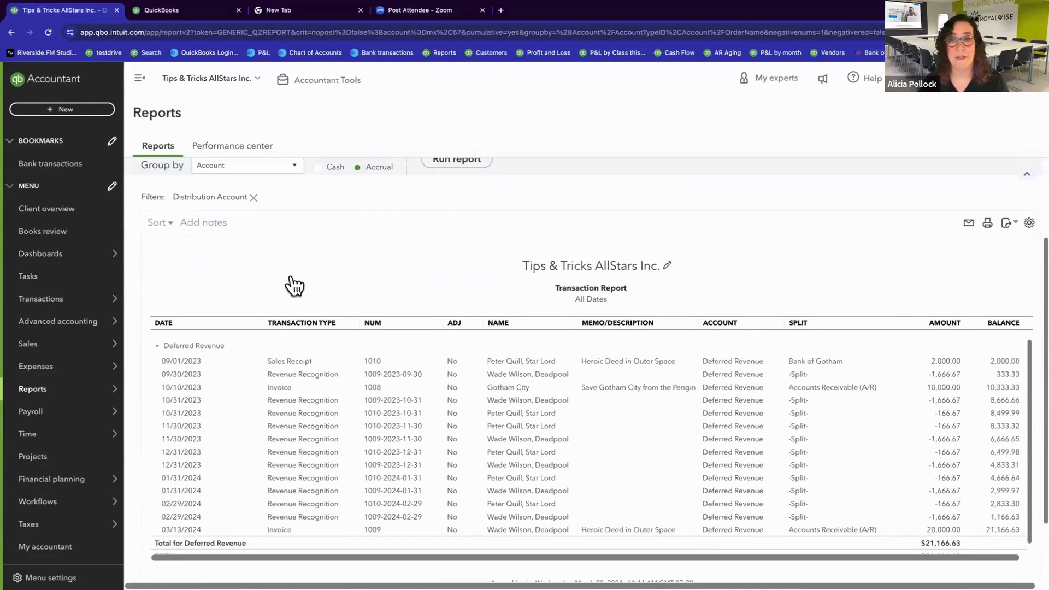
# Step: Group the Deferred Revenue Transaction Report by Customer and rerun it
pyautogui.scroll(1, 290, 283)
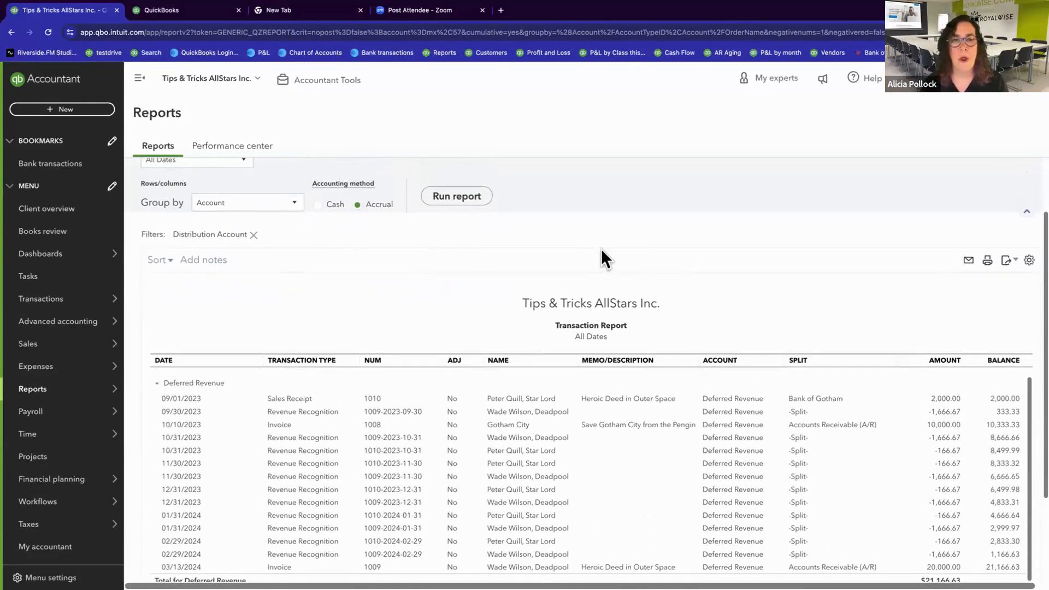
pyautogui.scroll(1, 318, 216)
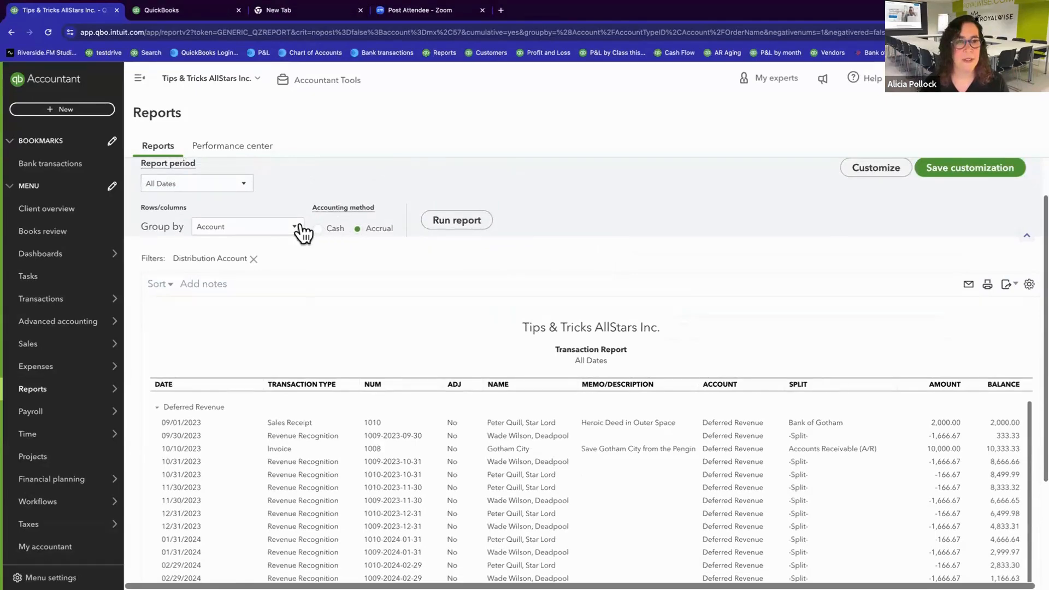
pyautogui.click(296, 227)
pyautogui.click(253, 325)
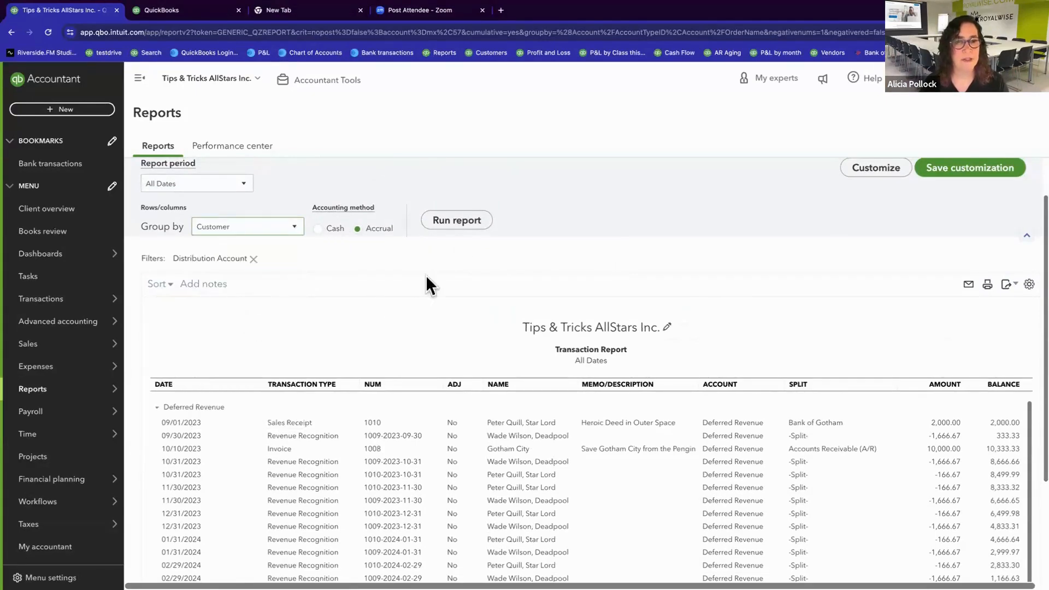
pyautogui.click(457, 220)
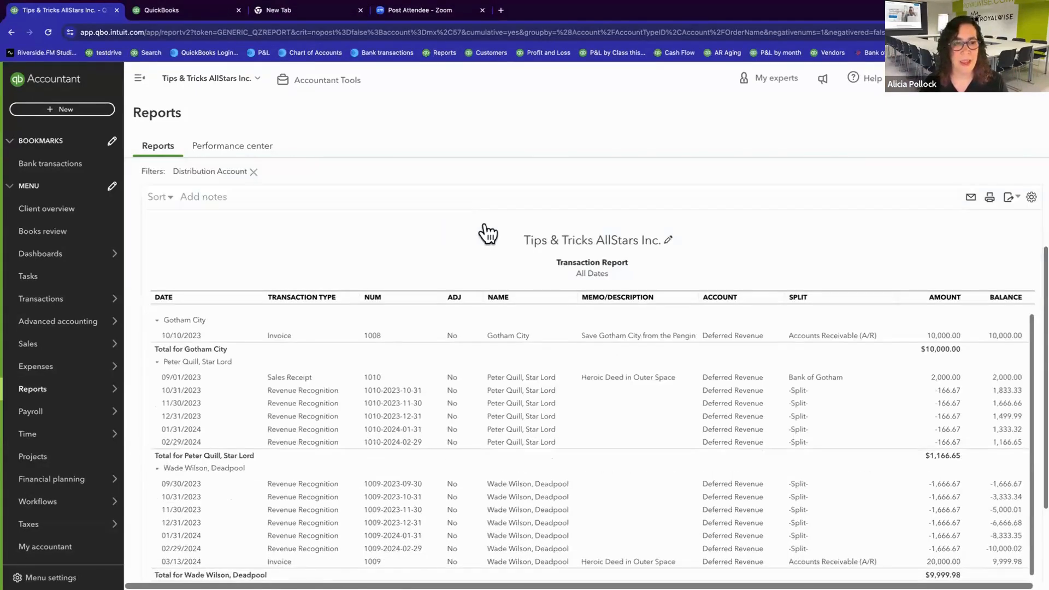
# Step: Examine each customer's recognition entries and remaining deferred revenue total, down to the overall total of the Transaction Report
pyautogui.scroll(-2, 389, 230)
pyautogui.scroll(-1, 388, 230)
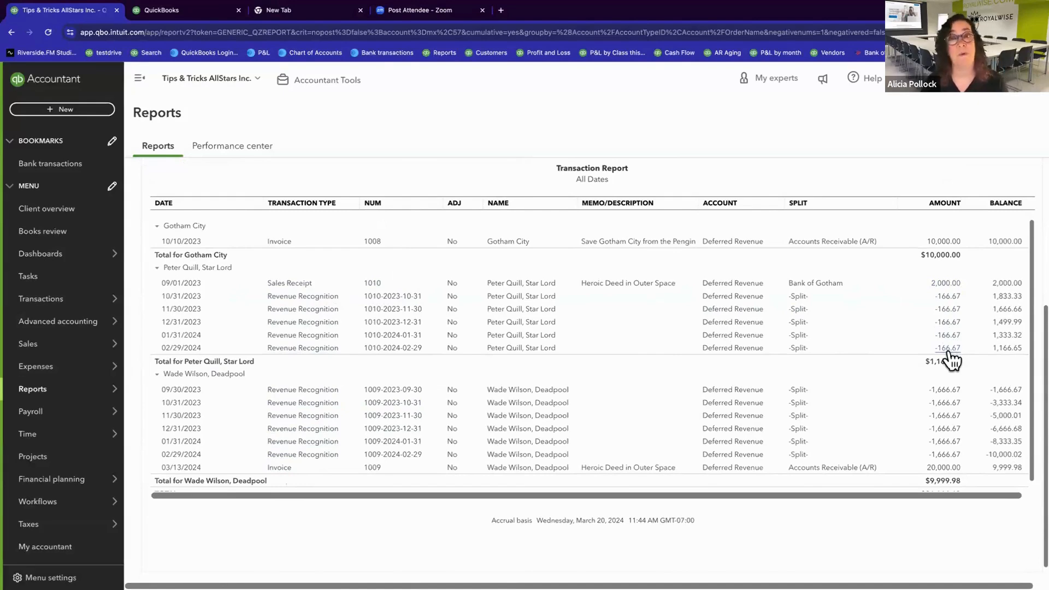
pyautogui.doubleClick(924, 361)
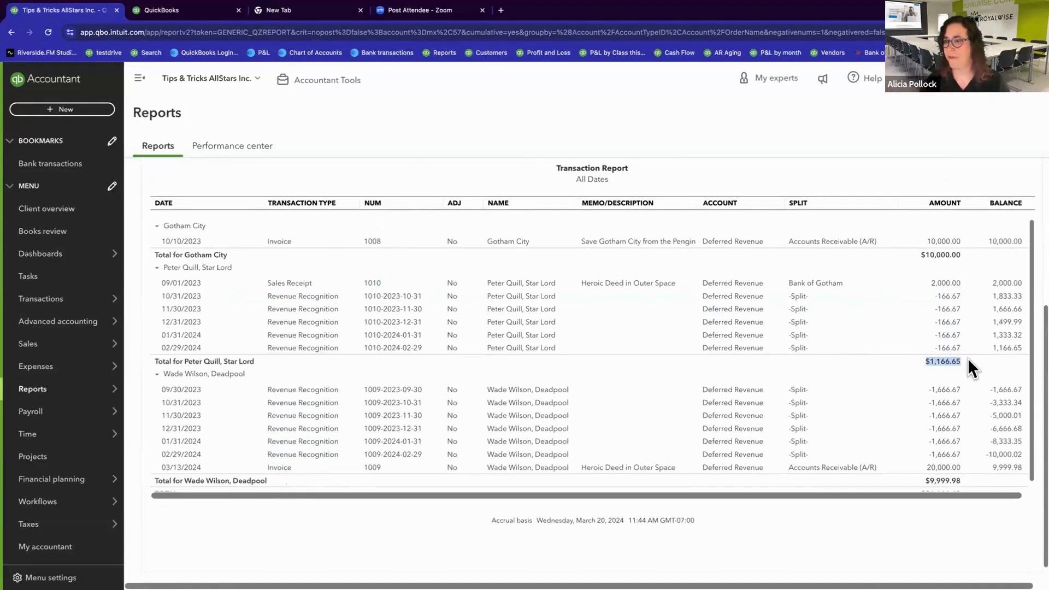
pyautogui.scroll(1, 674, 396)
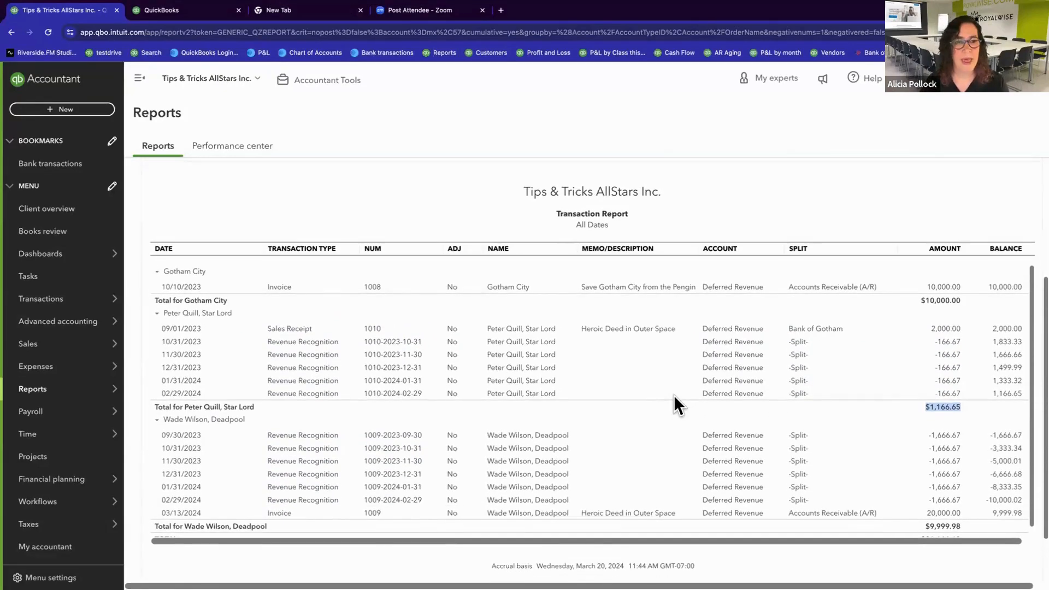
pyautogui.scroll(3, 348, 222)
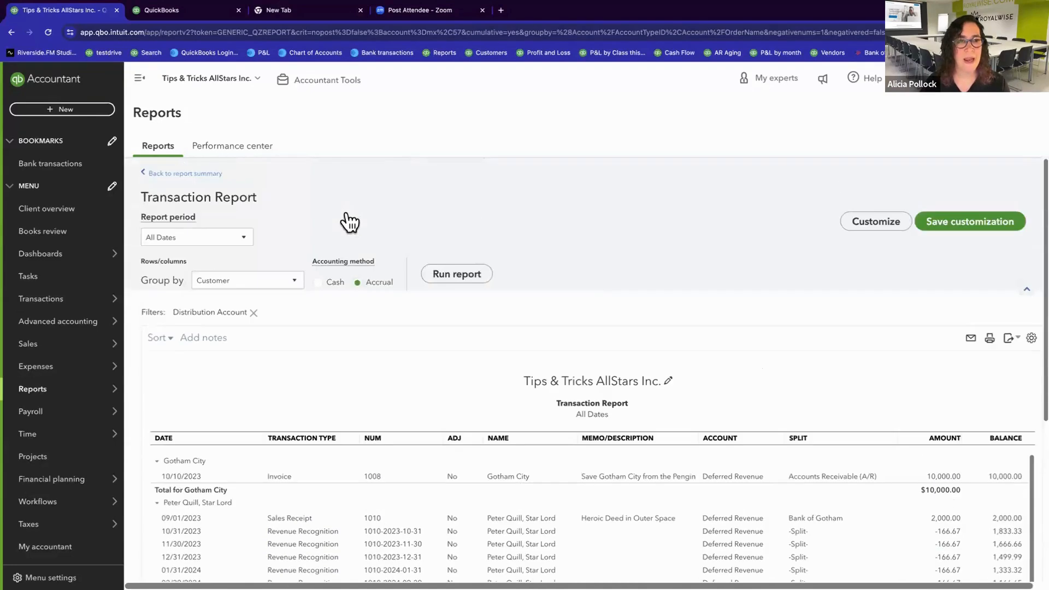
pyautogui.scroll(-2, 419, 328)
pyautogui.scroll(-1, 420, 329)
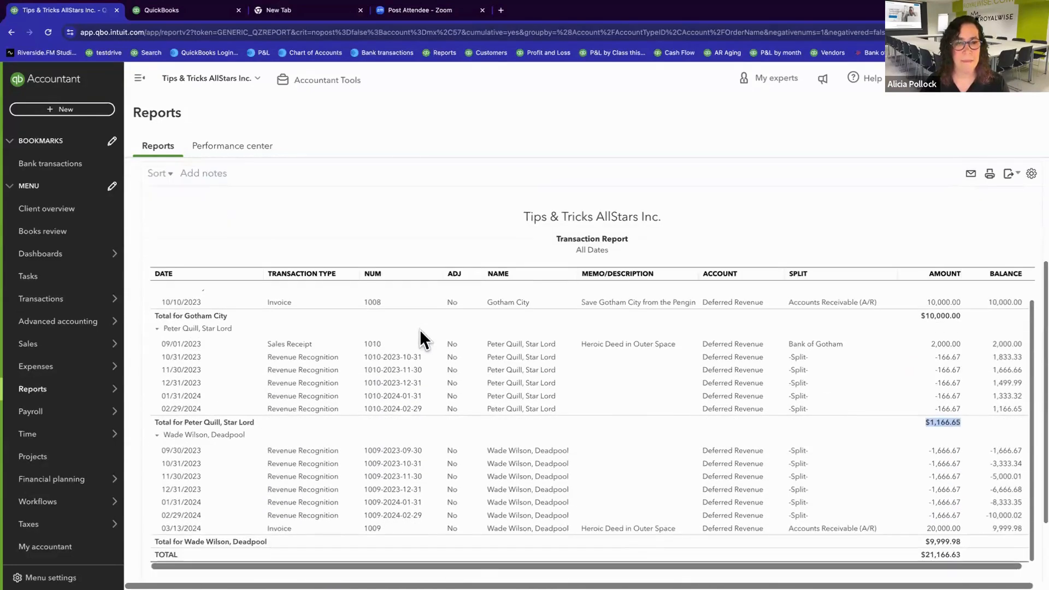
pyautogui.scroll(-1, 423, 270)
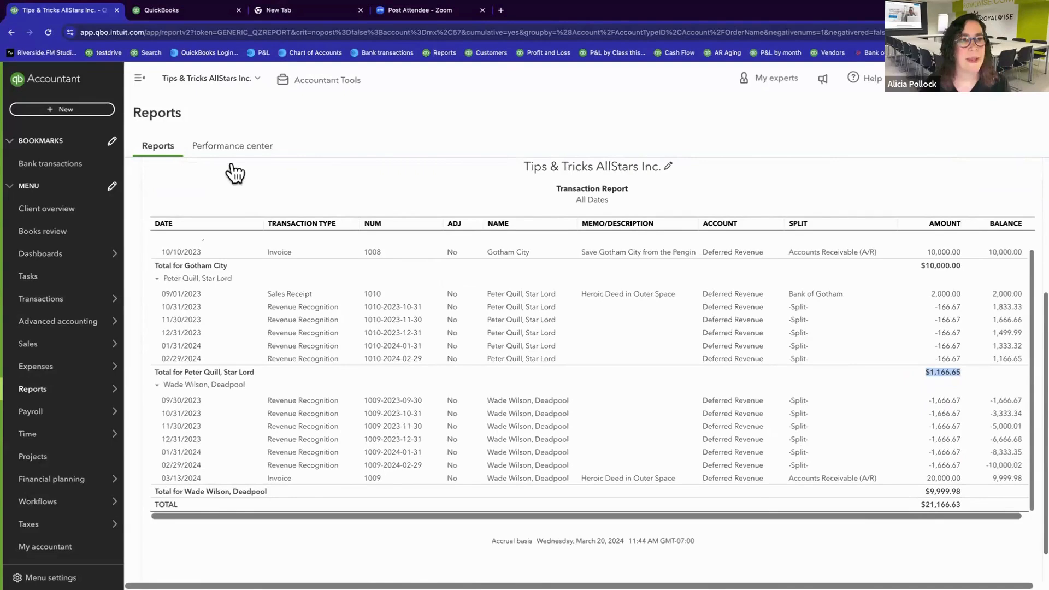
# Step: In the second QuickBooks browser tab, open the custom report Deferred Revenue by Customer, review it, and return to the custom reports list
pyautogui.click(194, 12)
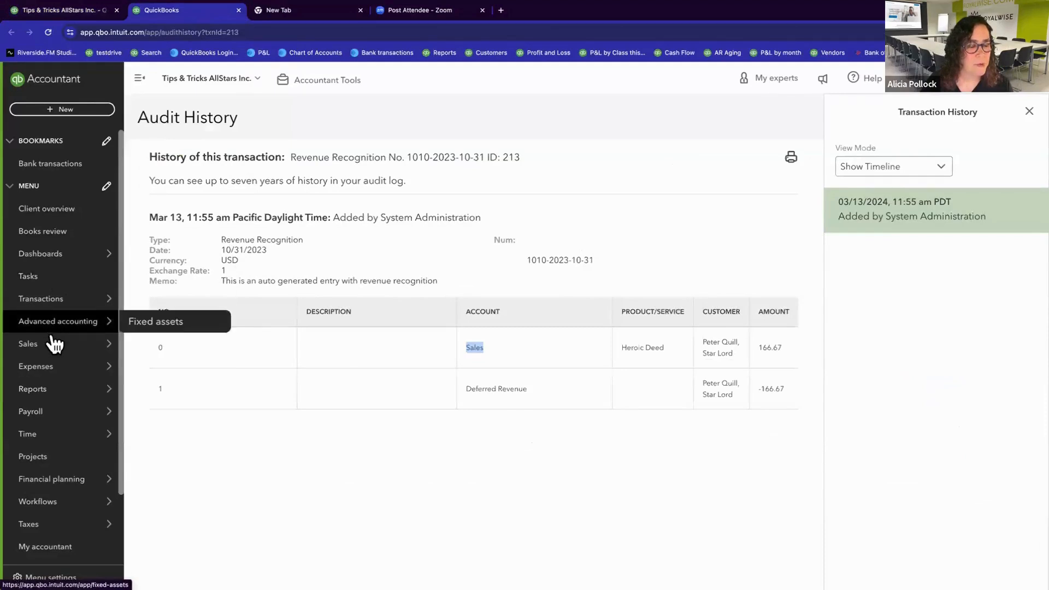
pyautogui.moveTo(104, 346)
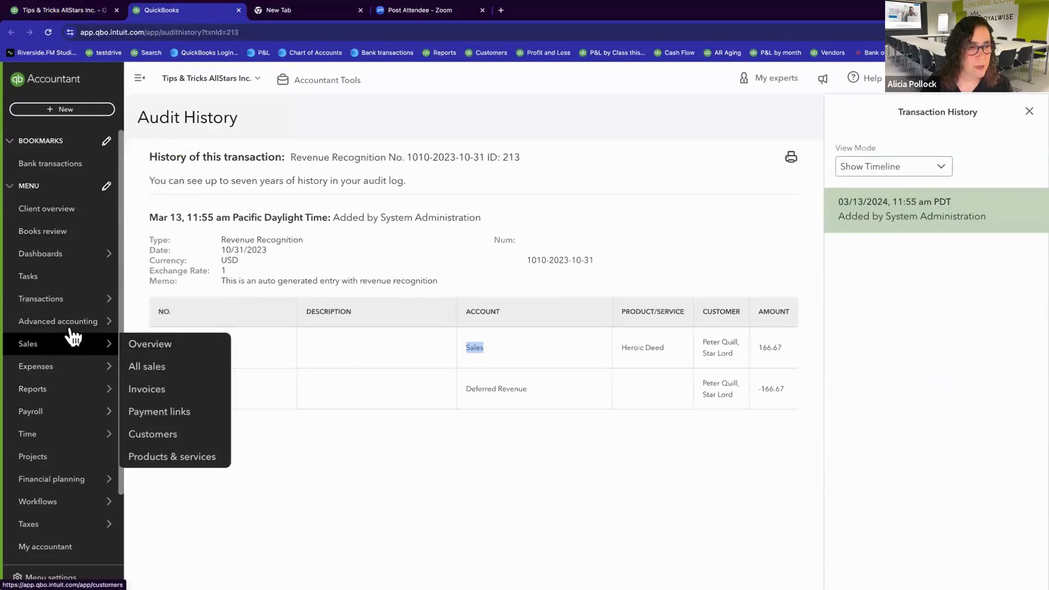
pyautogui.moveTo(54, 396)
pyautogui.click(158, 397)
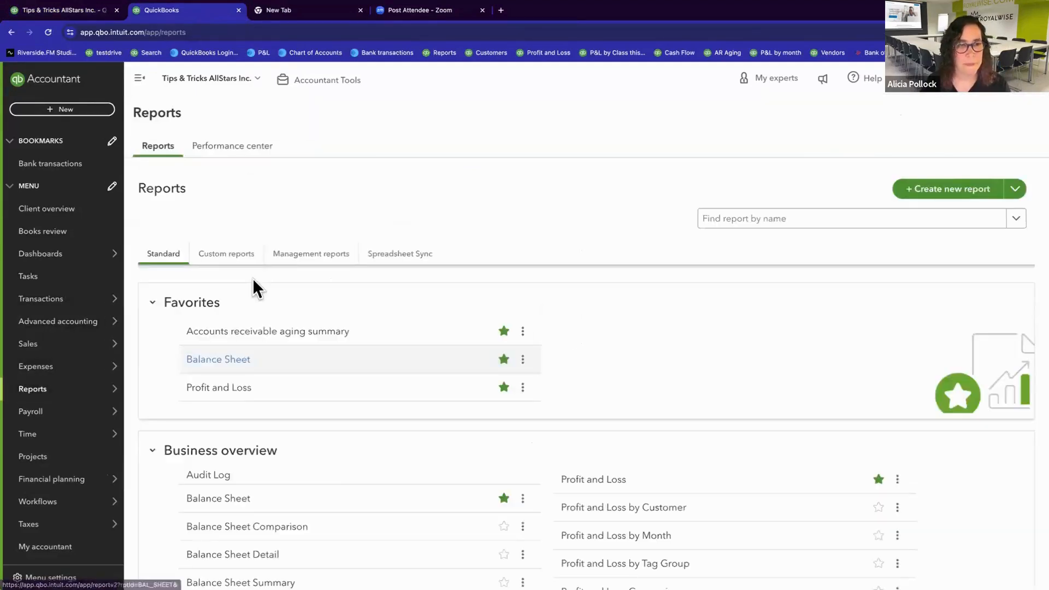
pyautogui.click(227, 255)
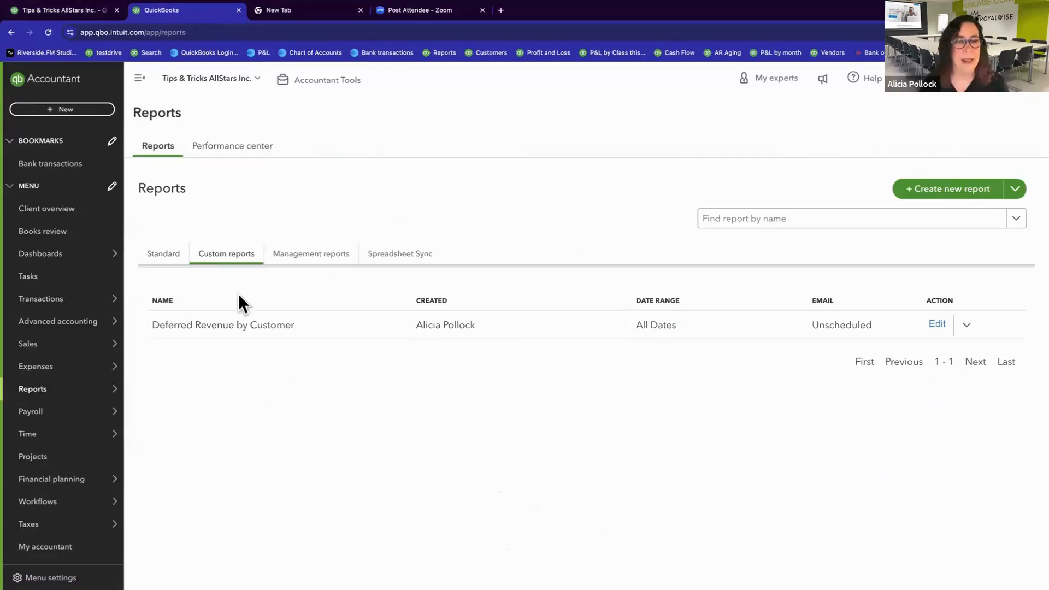
pyautogui.click(244, 327)
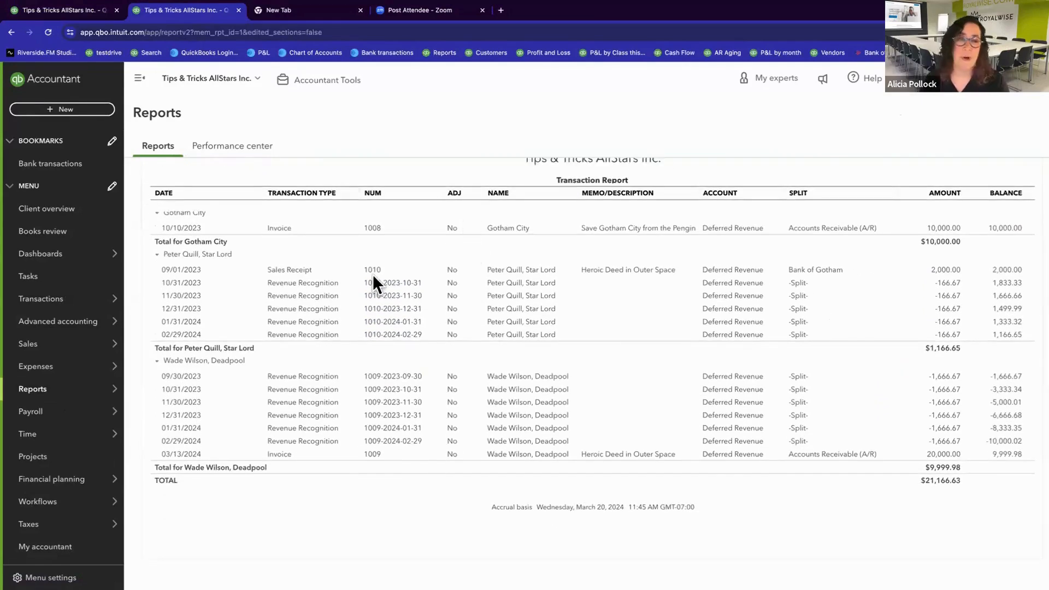
pyautogui.click(159, 174)
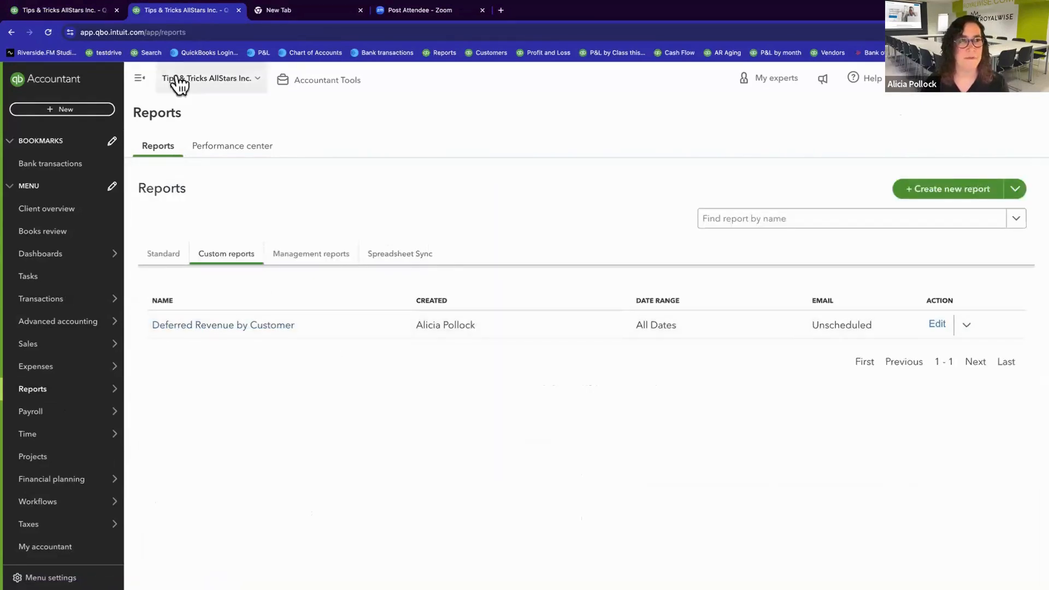
pyautogui.hotkey('ctrl', 'Left')
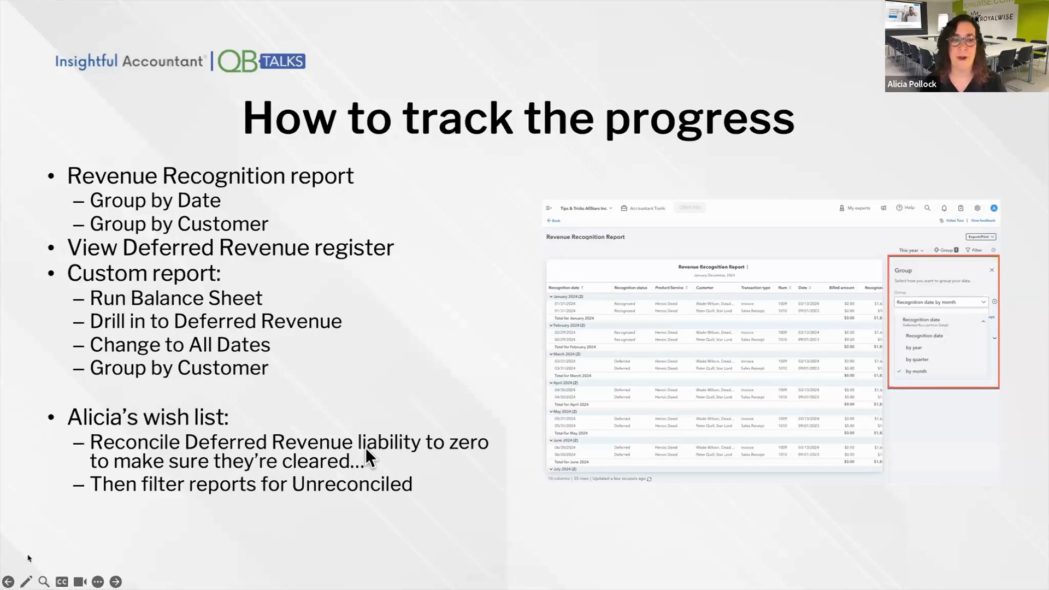
pyautogui.hotkey('ctrl', 'Right')
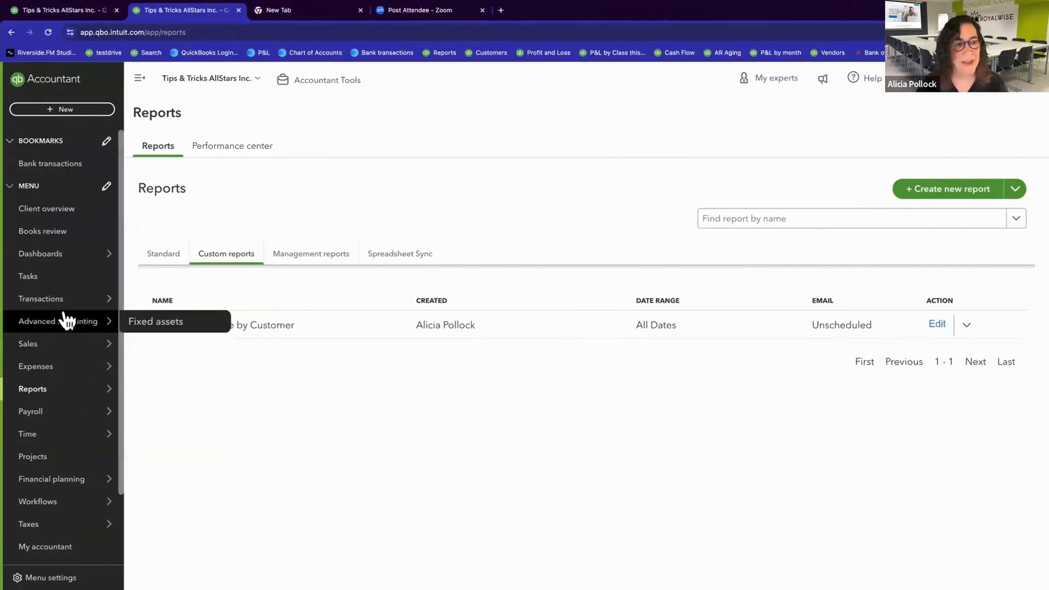
# Step: Open the Chart of accounts, locate the Deferred Revenue liability account, and view its register
pyautogui.moveTo(64, 300)
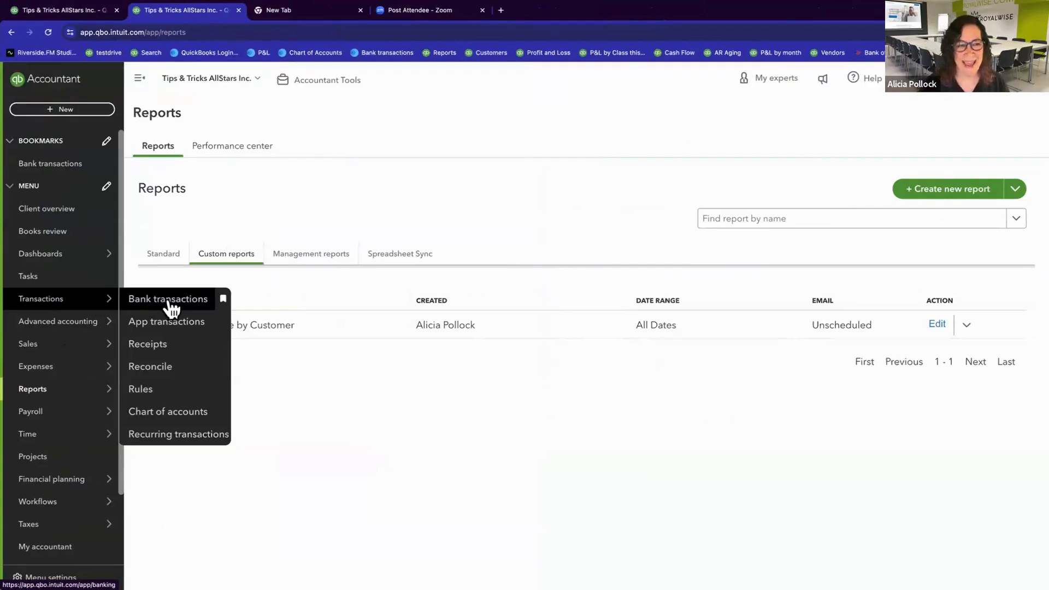
pyautogui.click(169, 413)
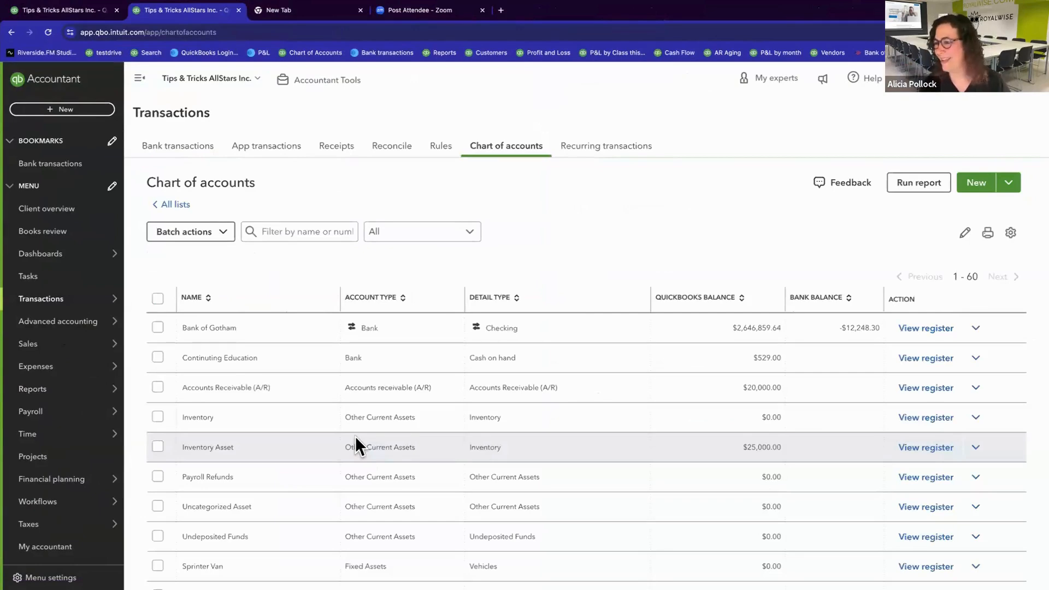
pyautogui.scroll(-4, 356, 439)
pyautogui.scroll(-4, 355, 436)
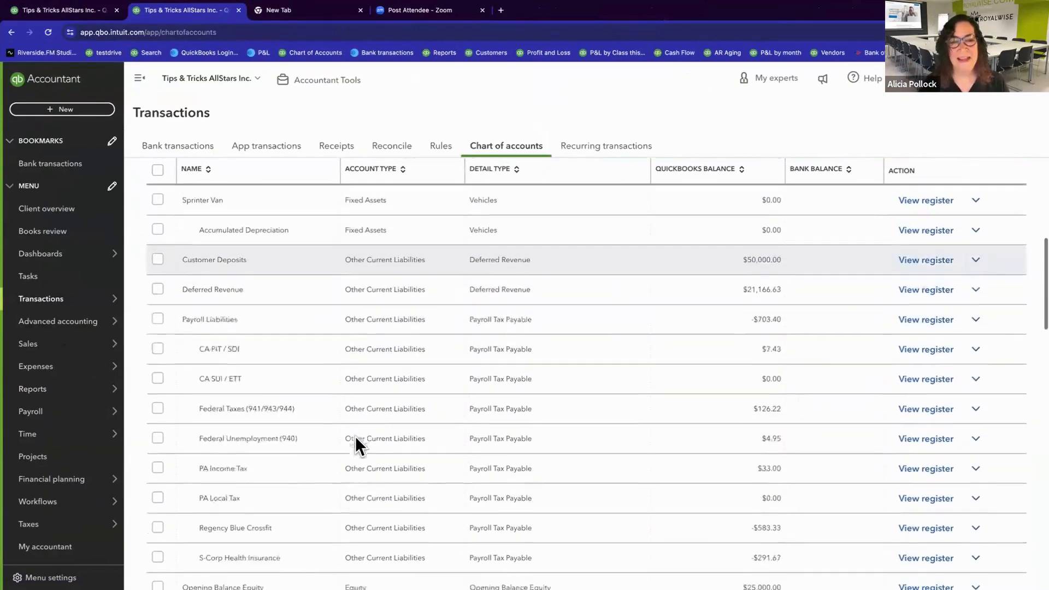
pyautogui.moveTo(175, 258); pyautogui.dragTo(539, 261)
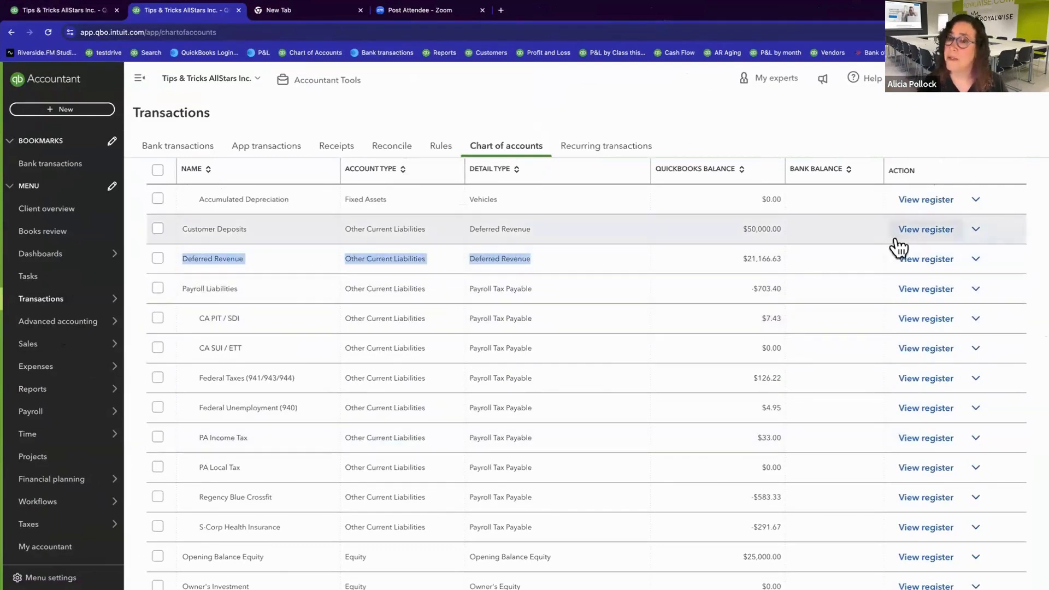
pyautogui.click(925, 260)
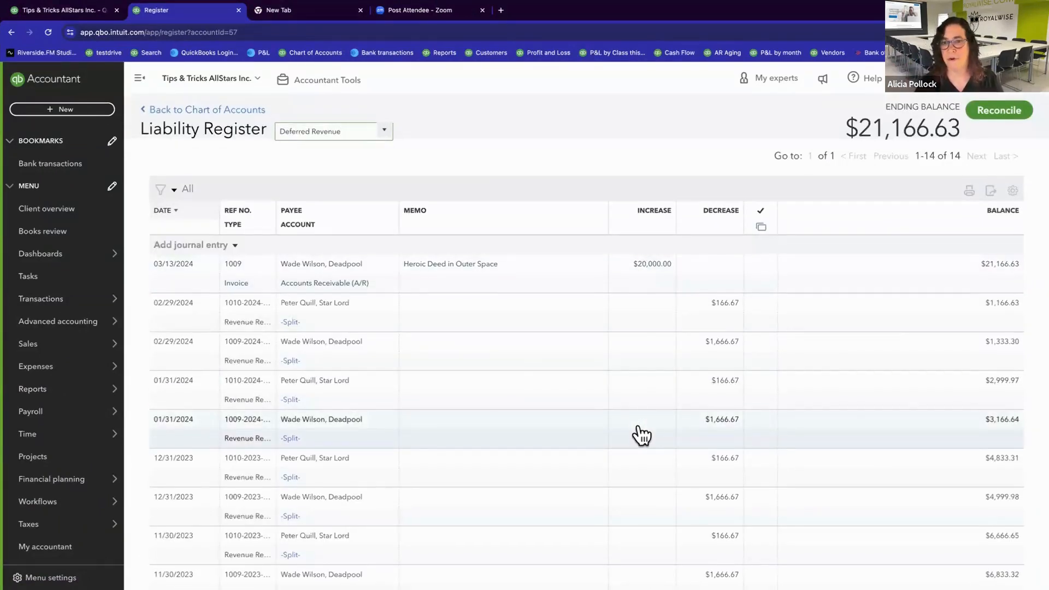
# Step: Review the Deferred Revenue register's entries and start reconciling the account with a $0.00 ending balance and an ending date of March 13, 2024
pyautogui.scroll(-5, 642, 434)
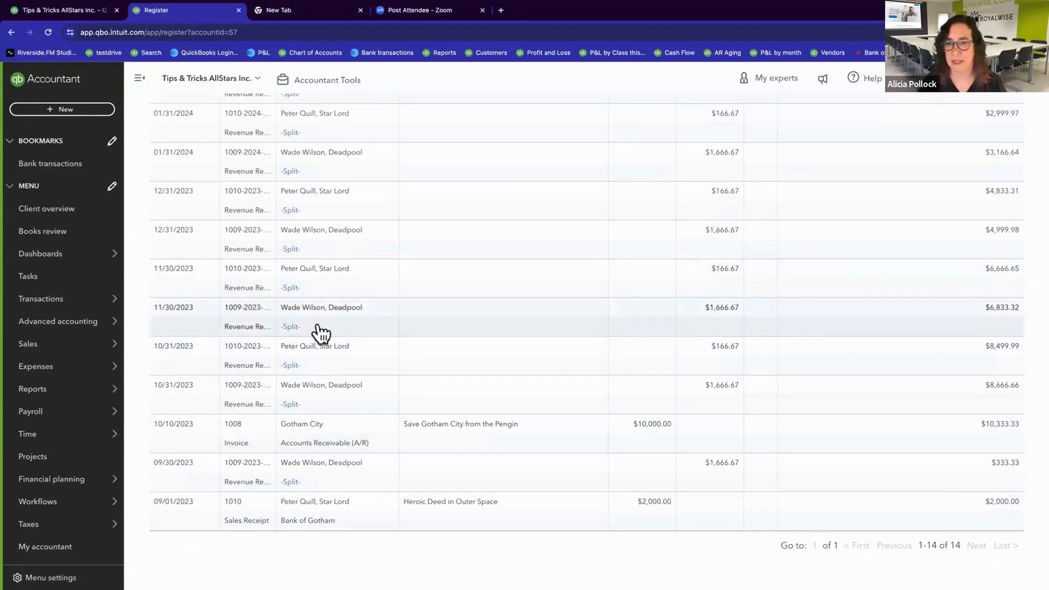
pyautogui.scroll(5, 317, 333)
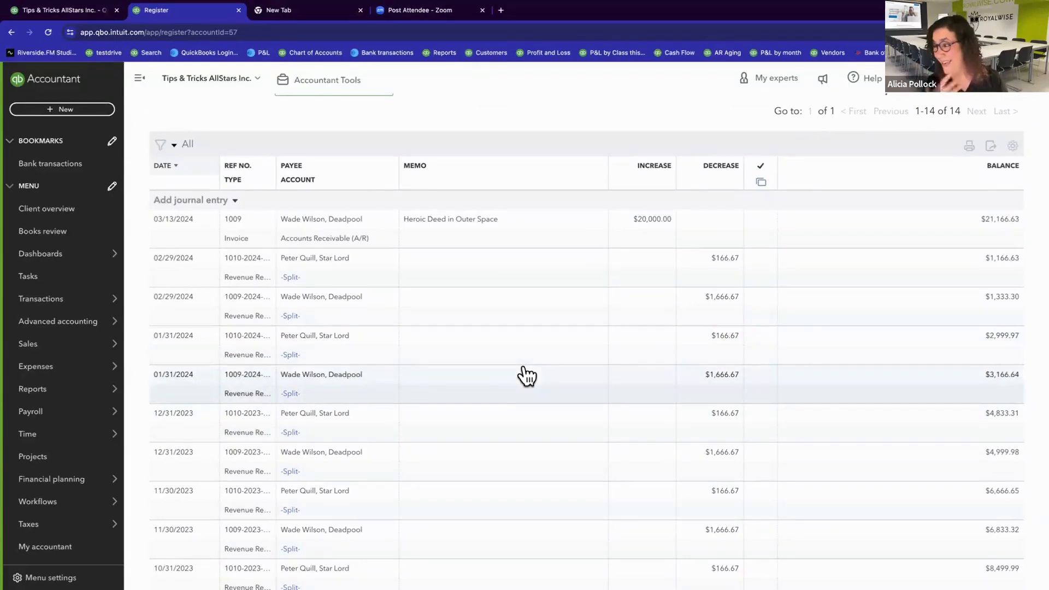
pyautogui.scroll(1, 563, 356)
pyautogui.scroll(1, 563, 355)
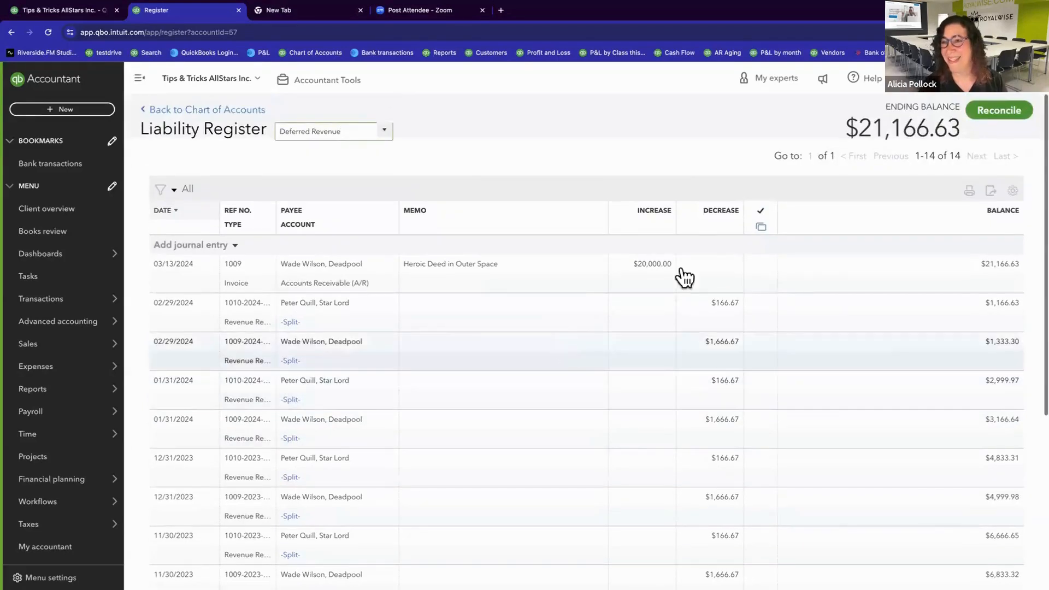
pyautogui.click(984, 124)
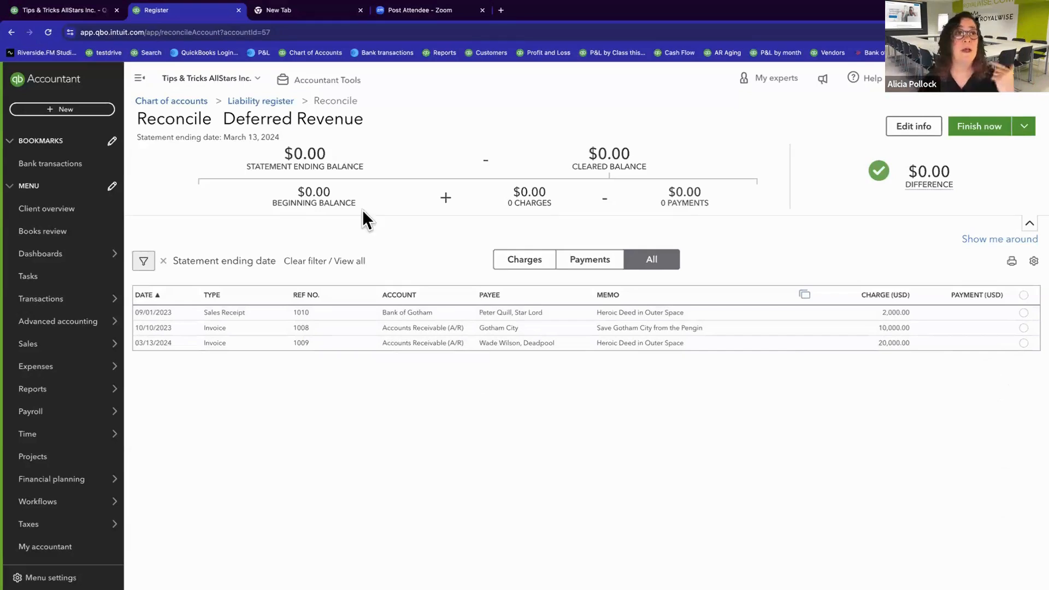
# Step: In the first browser tab, filter the Deferred Revenue Transaction Report to Uncleared transactions using the Cleared filter and rerun it
pyautogui.click(84, 12)
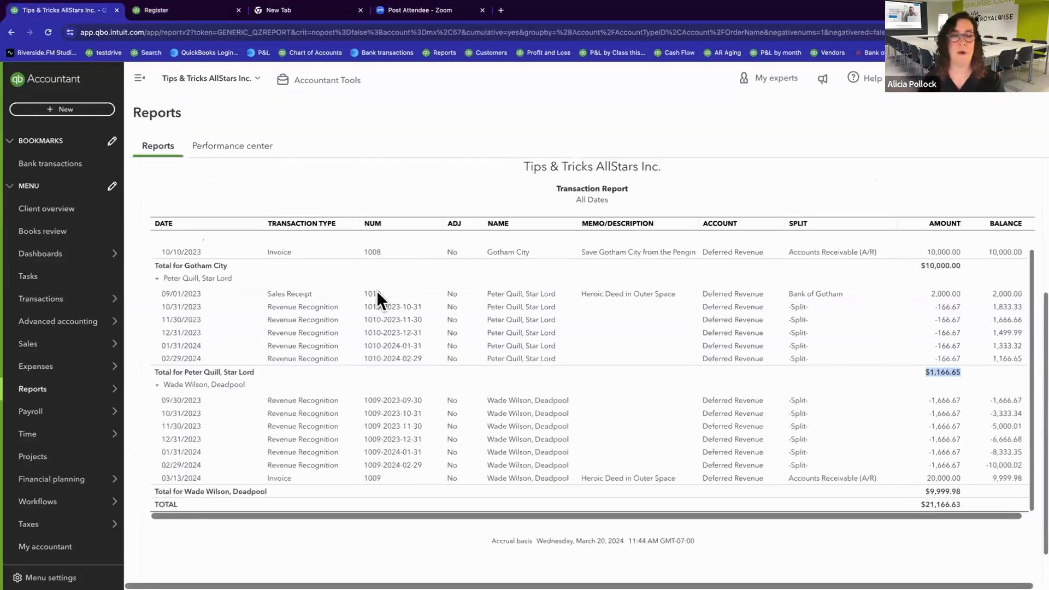
pyautogui.scroll(1, 386, 350)
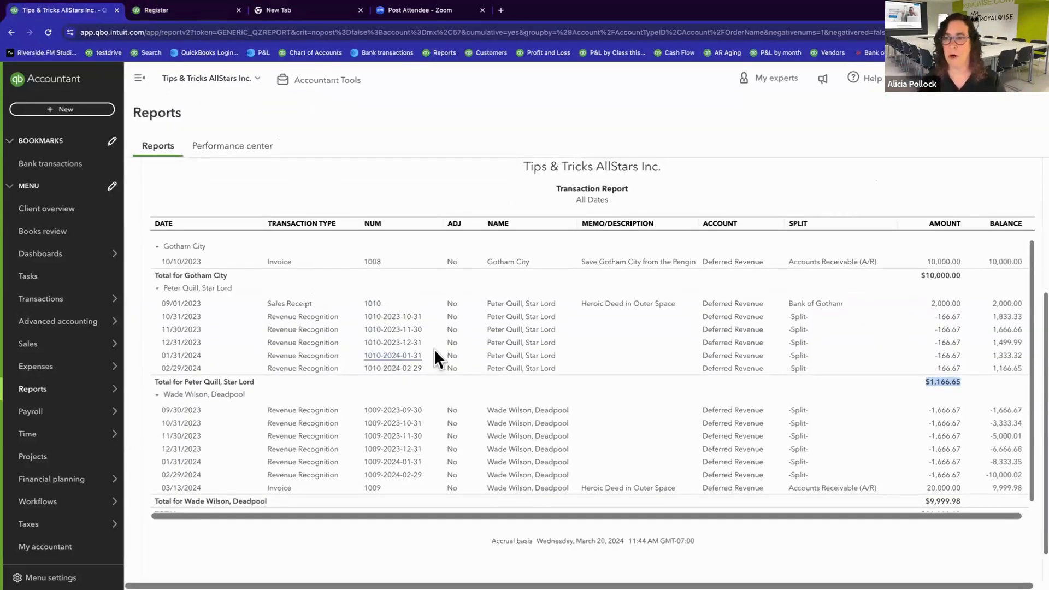
pyautogui.scroll(5, 497, 376)
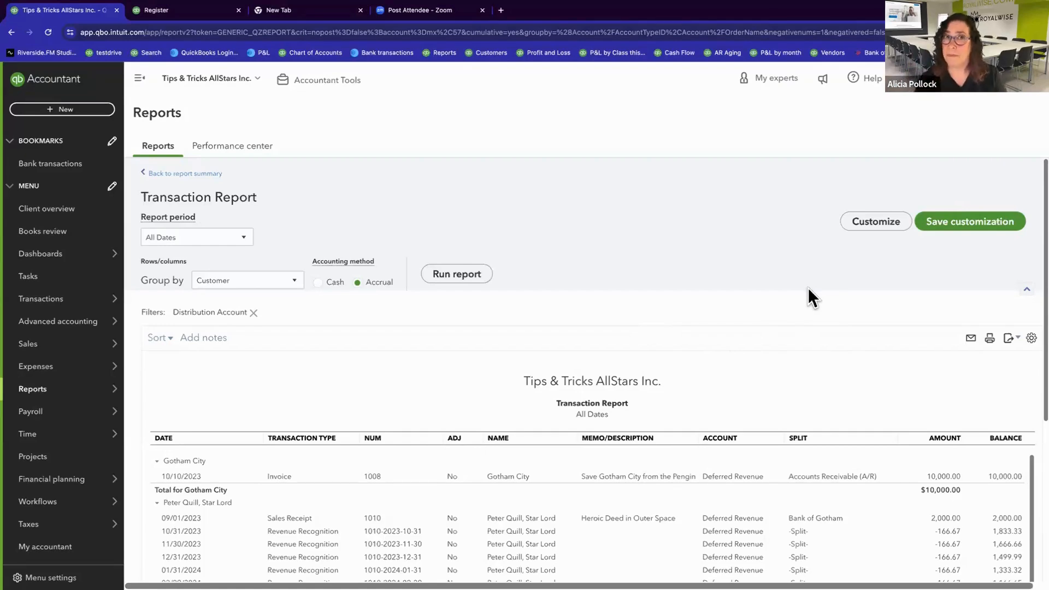
pyautogui.click(874, 221)
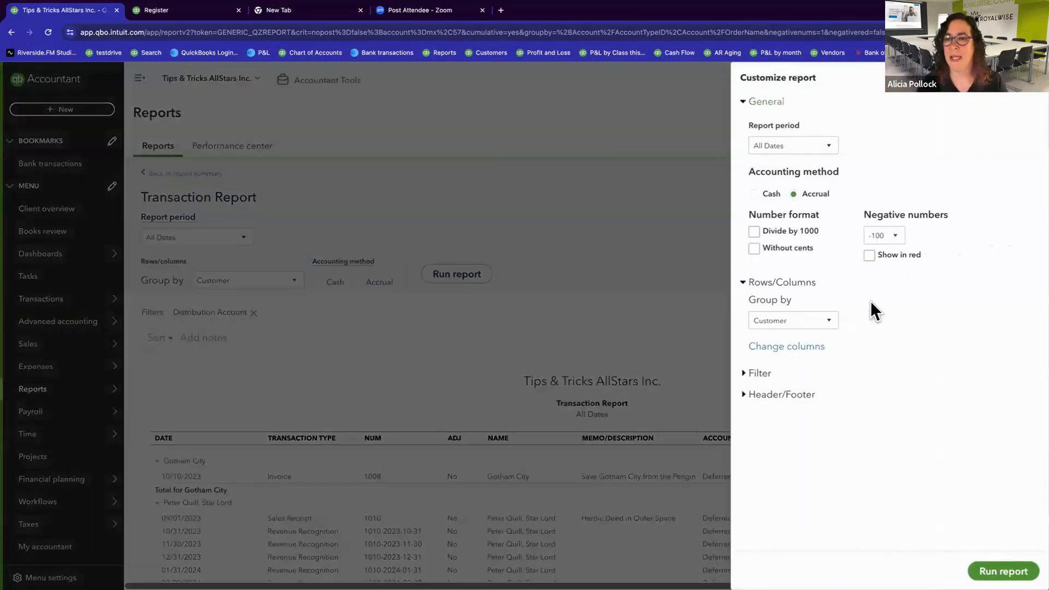
pyautogui.click(758, 376)
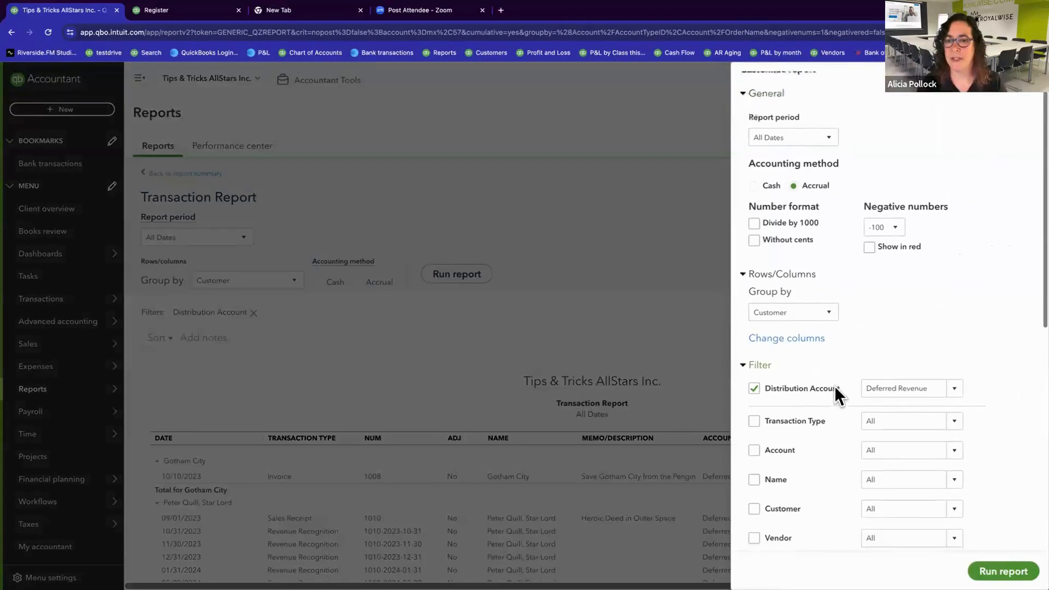
pyautogui.scroll(-6, 835, 385)
pyautogui.scroll(-2, 834, 386)
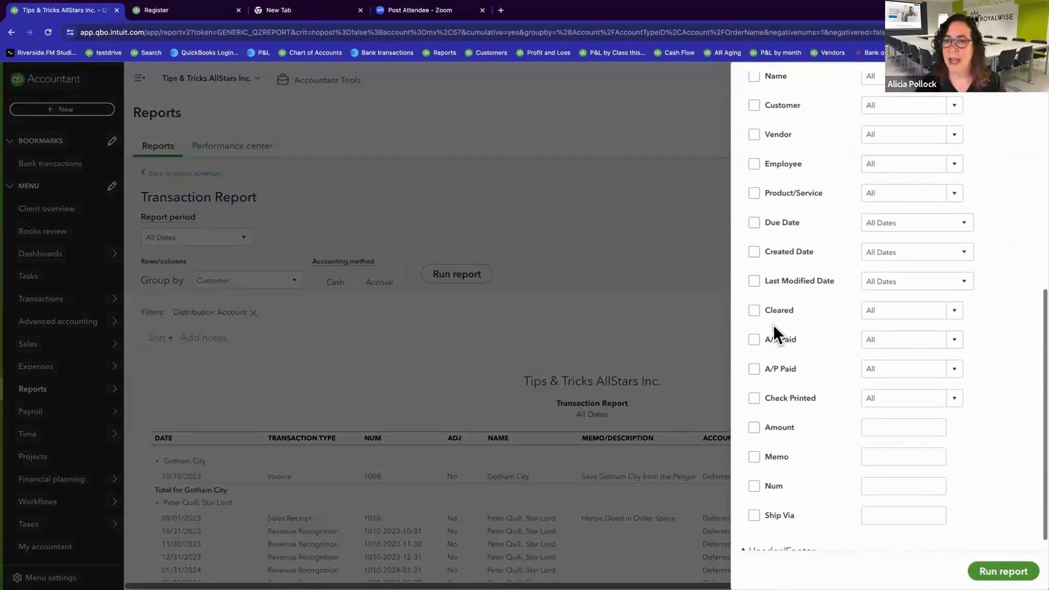
pyautogui.click(753, 310)
pyautogui.scroll(5, 855, 368)
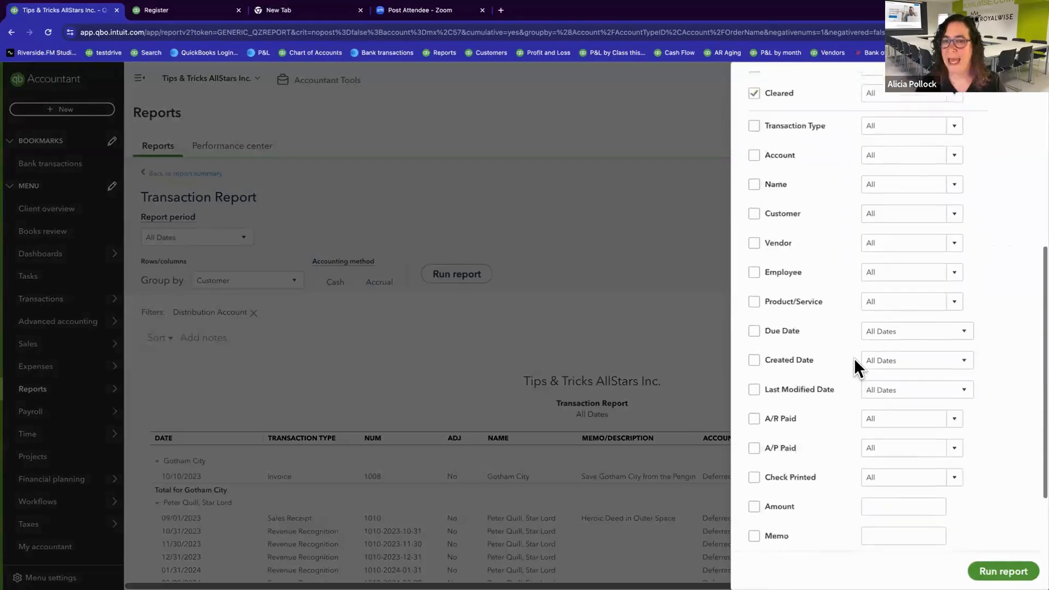
pyautogui.click(955, 265)
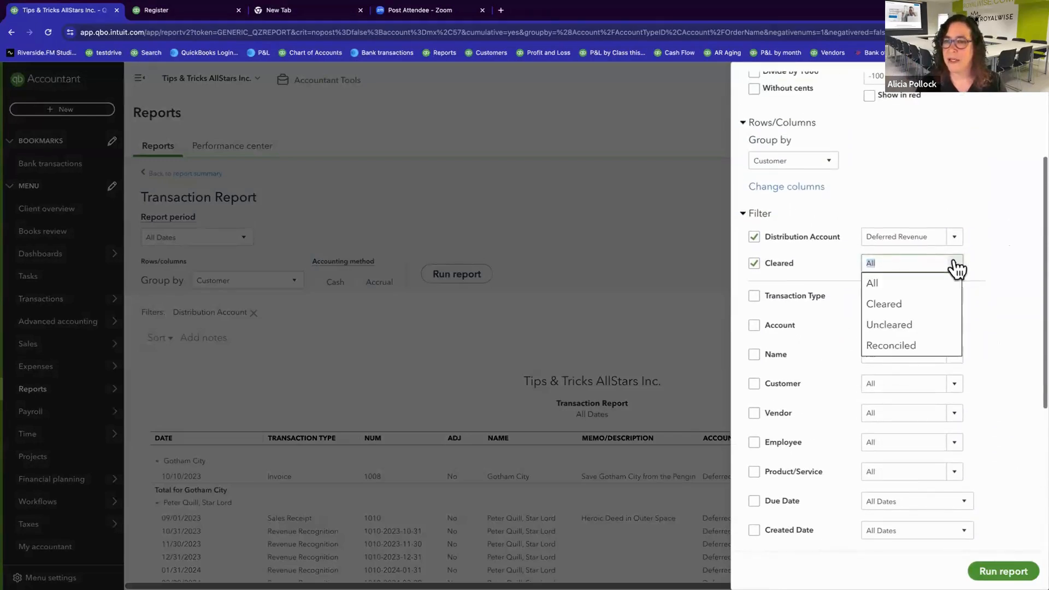
pyautogui.click(895, 326)
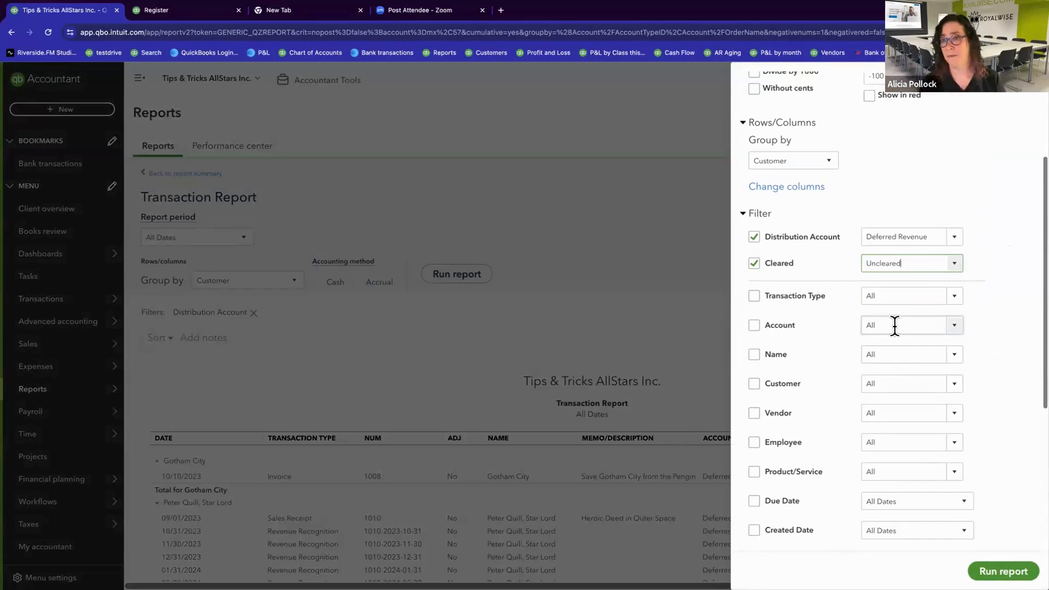
pyautogui.click(998, 571)
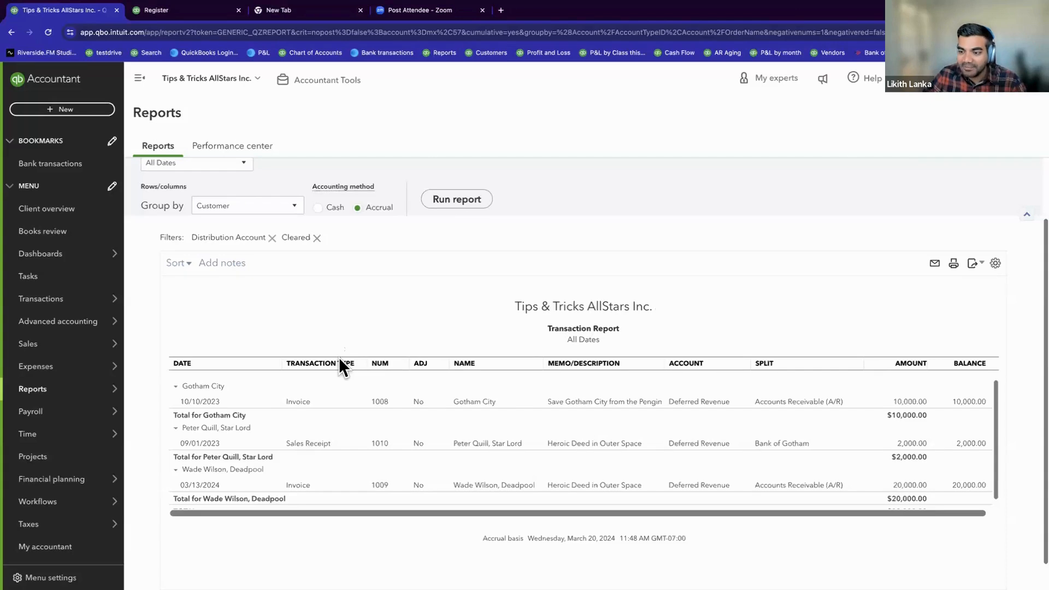
# Step: Return from the Transaction Report to the Balance Sheet summary and look over its liabilities and assets
pyautogui.scroll(2, 339, 359)
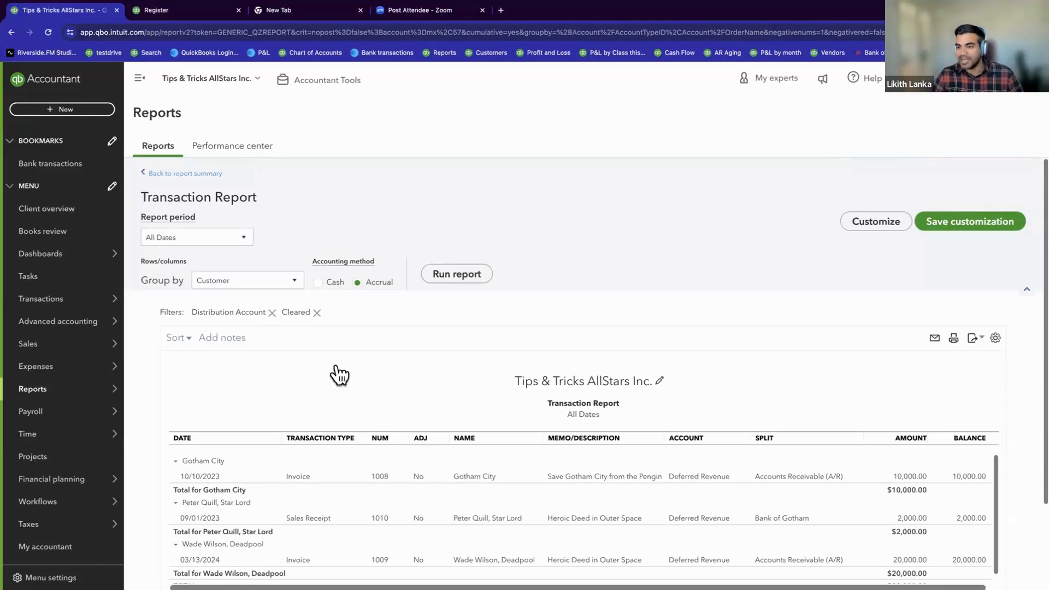
pyautogui.click(204, 173)
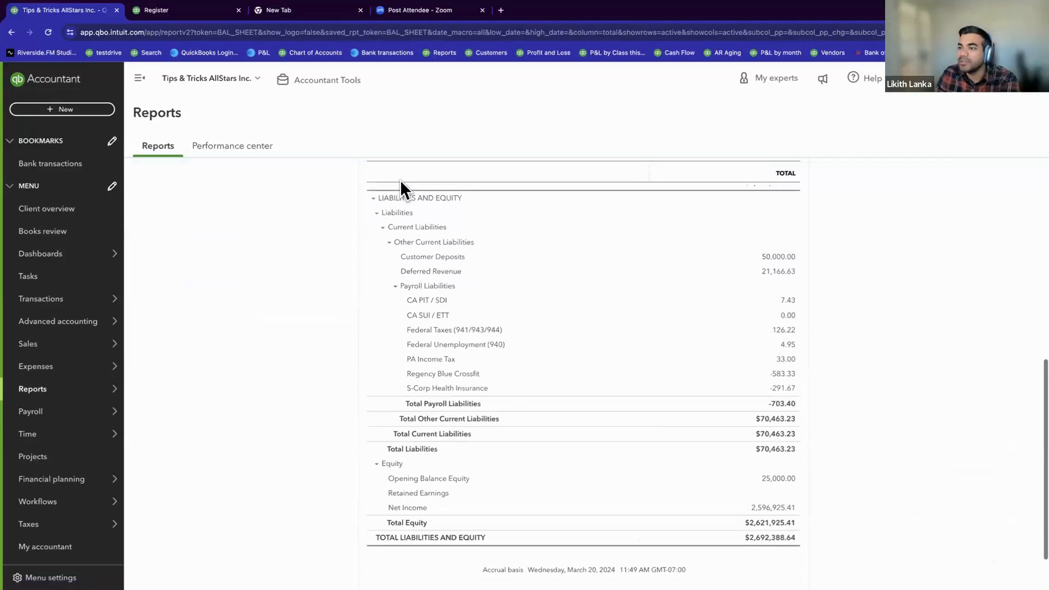
pyautogui.scroll(1, 202, 297)
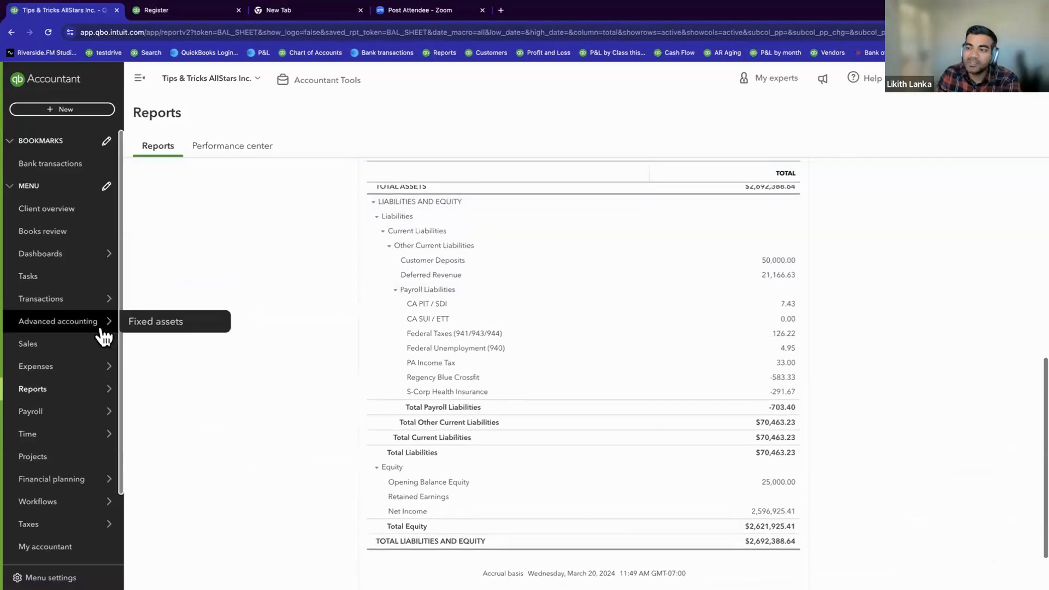
pyautogui.moveTo(82, 344)
pyautogui.scroll(10, 252, 311)
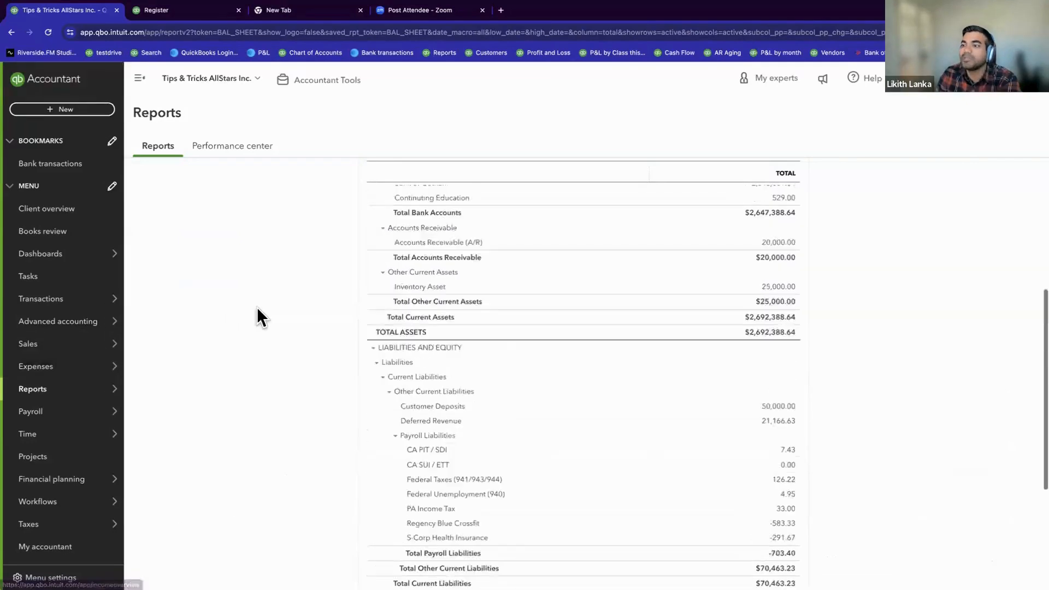
# Step: In the second browser tab, close the Deferred Revenue reconciliation without saving
pyautogui.click(186, 15)
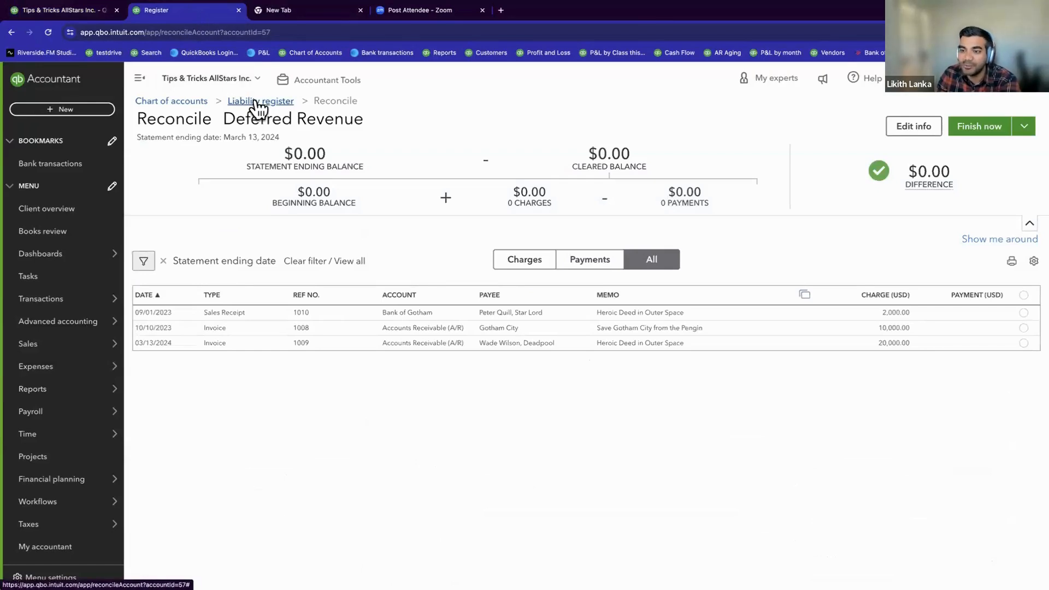
pyautogui.click(1023, 127)
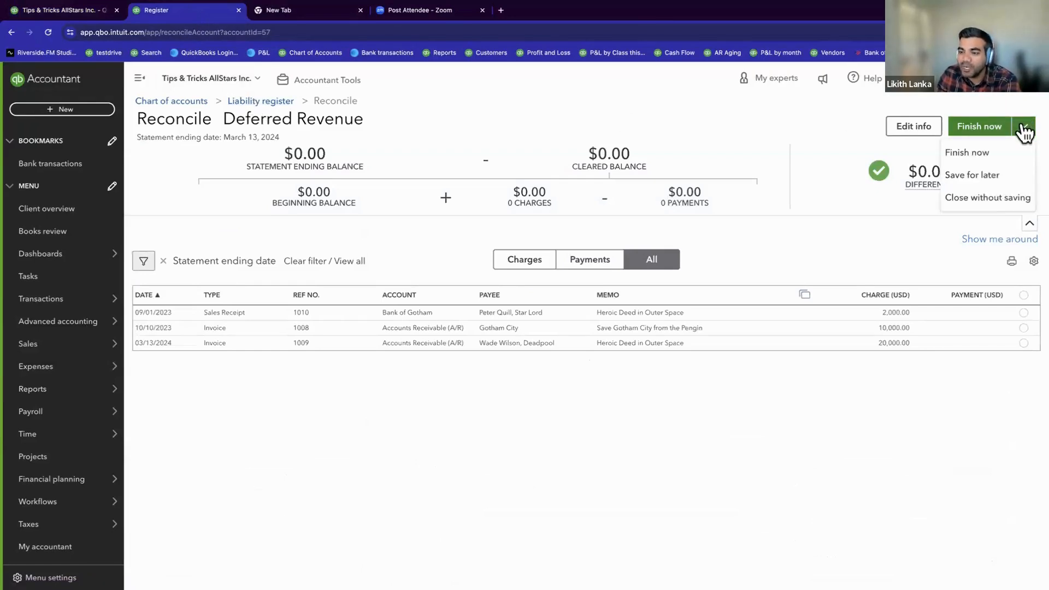
pyautogui.click(982, 198)
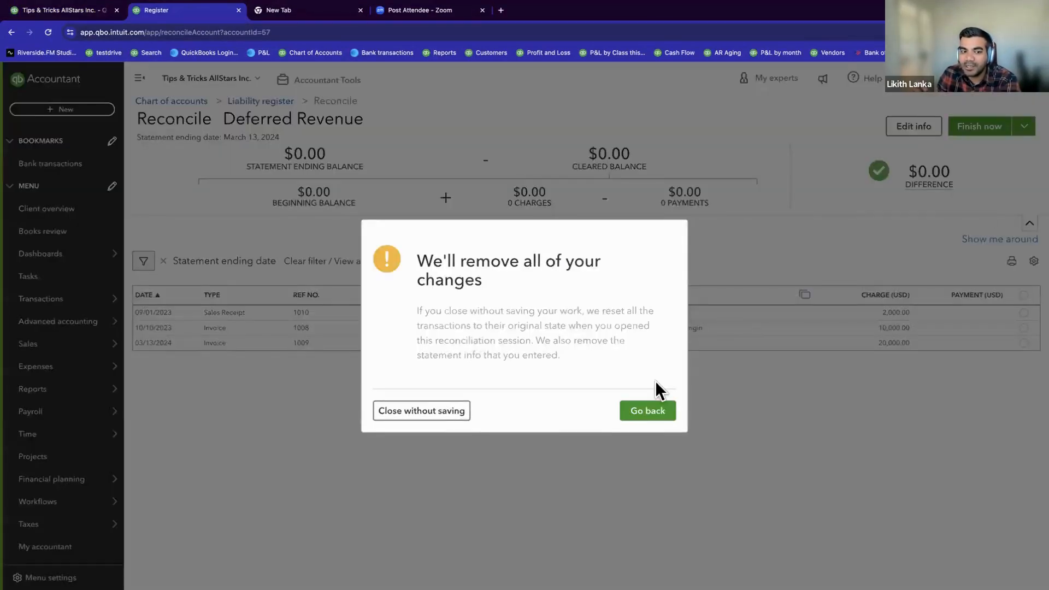
pyautogui.click(447, 411)
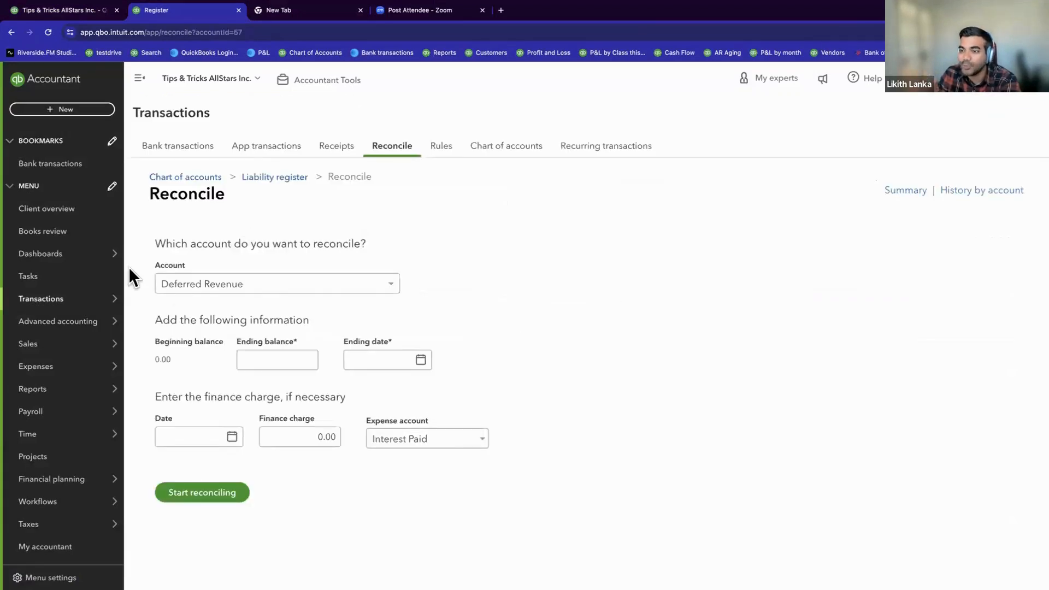
# Step: Open Gotham City's $10,000.00 invoice dated 10/10/2023 from the recent transactions list
pyautogui.moveTo(52, 347)
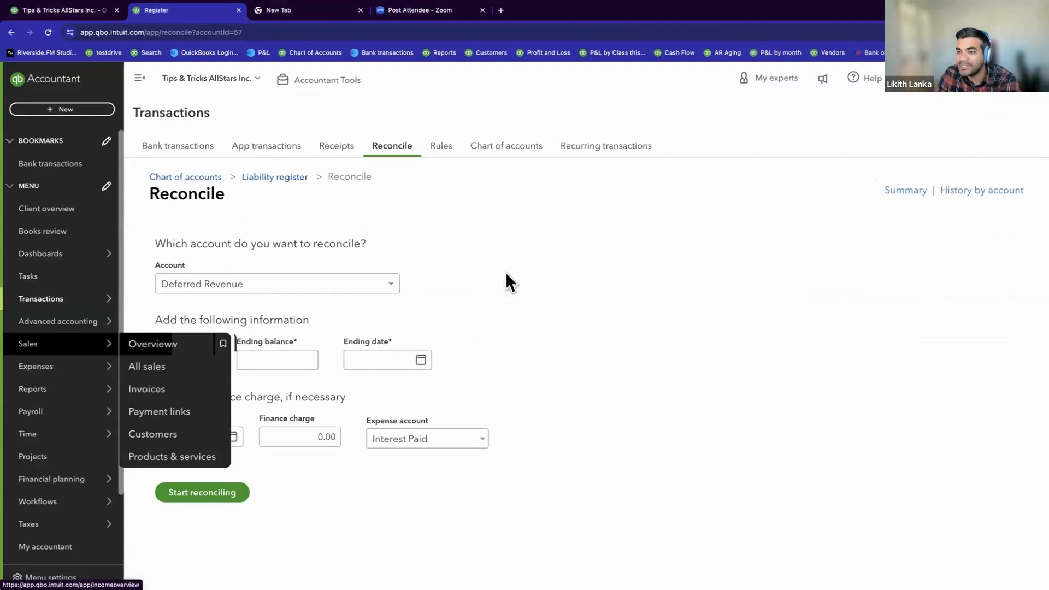
pyautogui.click(910, 93)
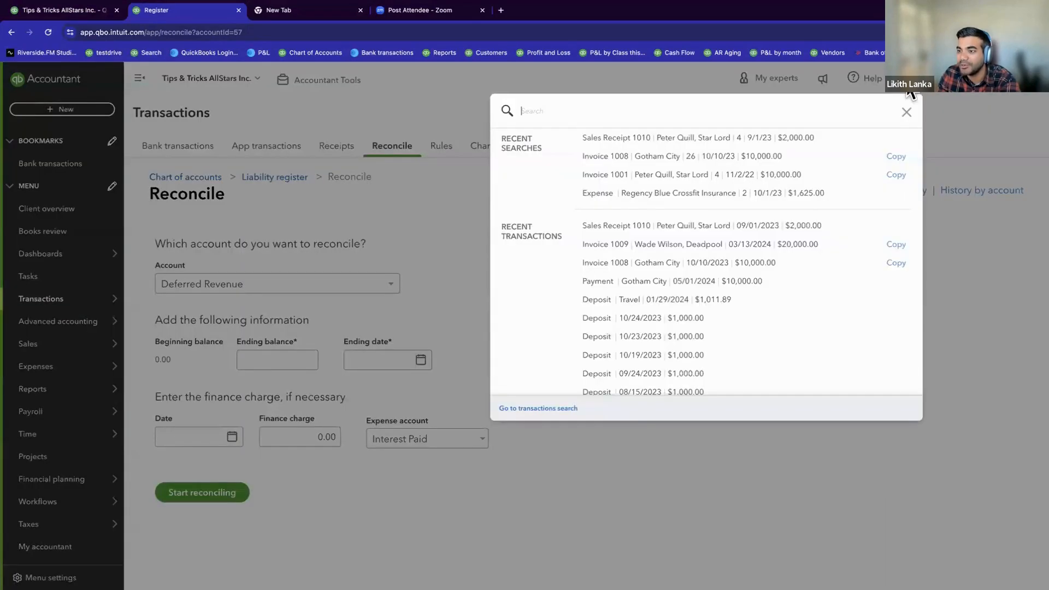
pyautogui.click(755, 263)
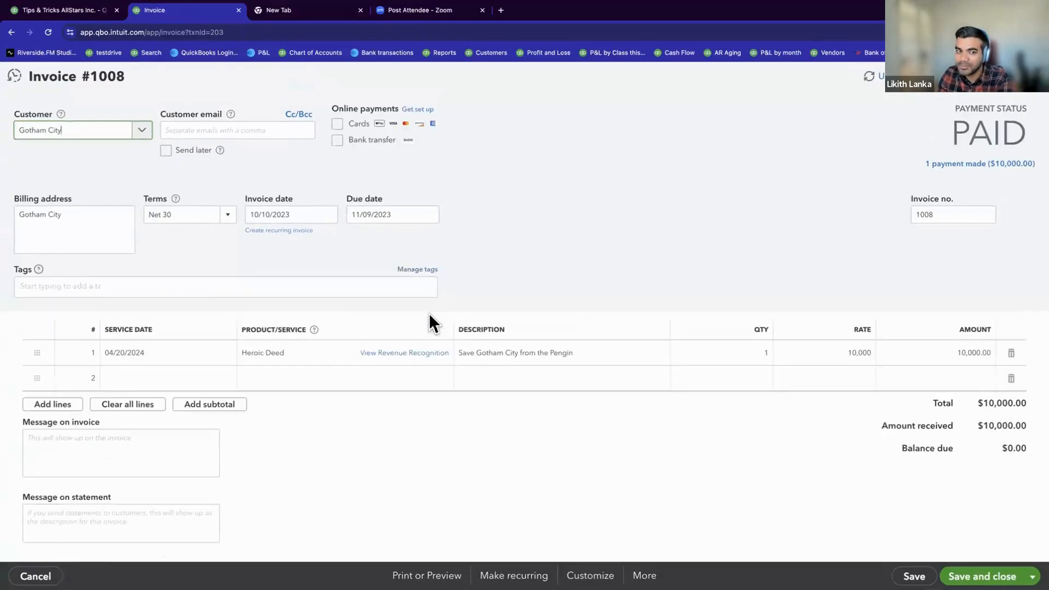
# Step: View the invoice's Heroic Deed revenue recognition schedule and open the Recognize now form for it
pyautogui.click(420, 353)
pyautogui.scroll(-2, 908, 427)
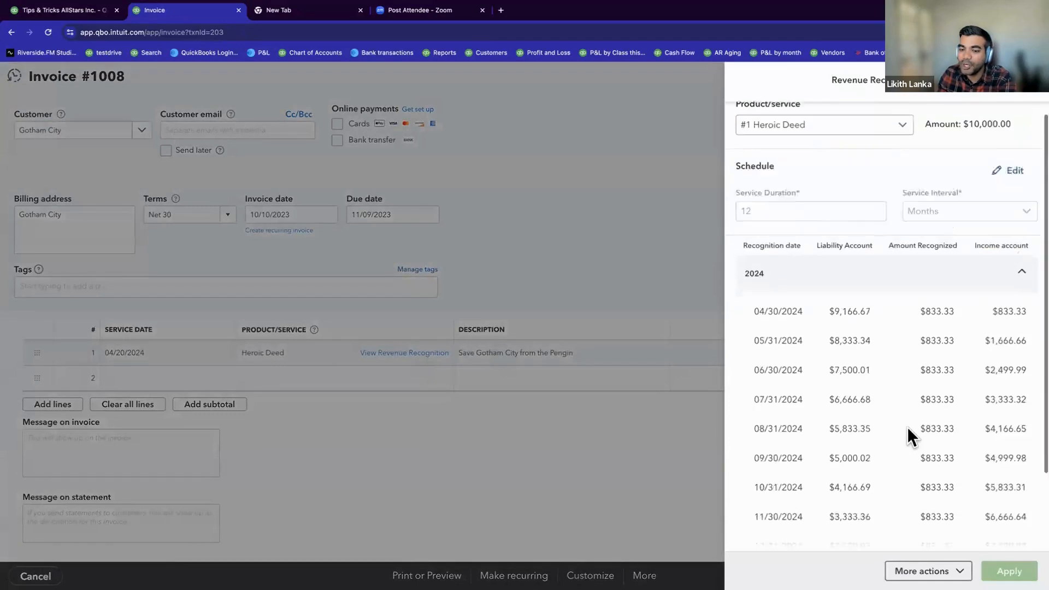
pyautogui.click(959, 570)
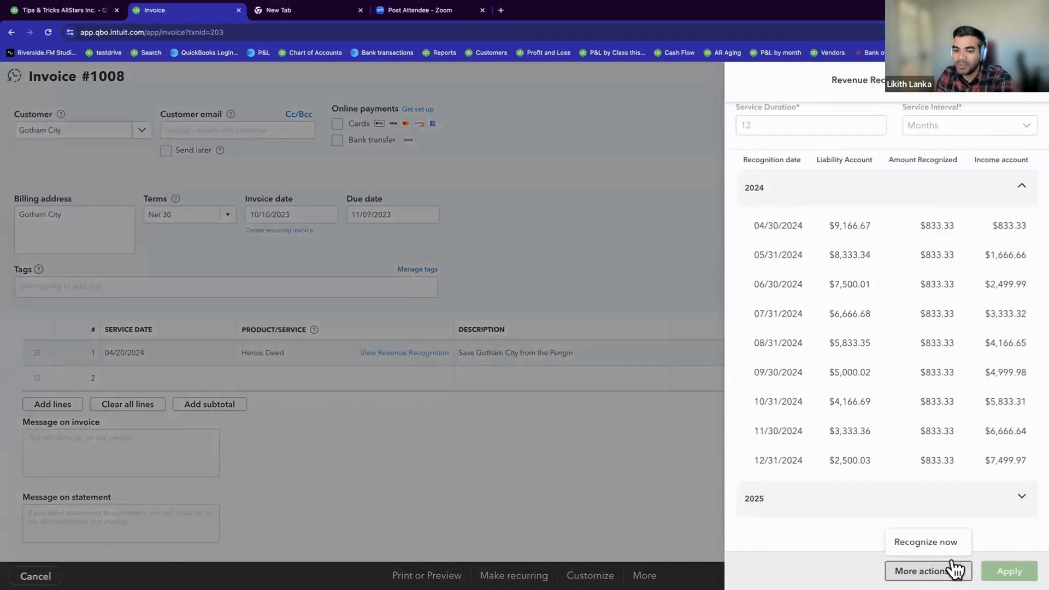
pyautogui.click(916, 544)
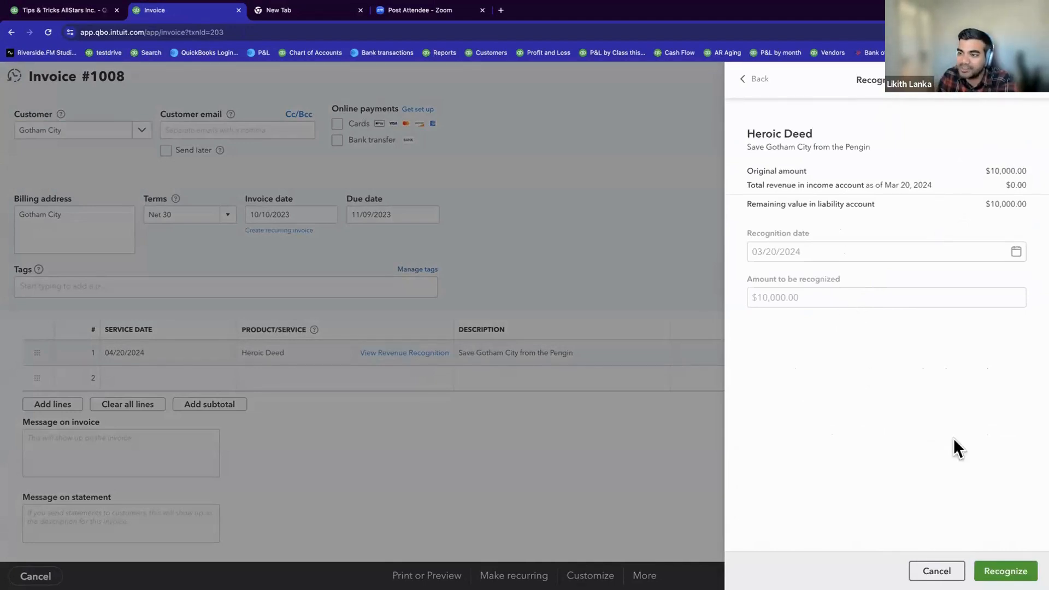
# Step: Recognize Heroic Deed's full $10,000.00 on 03/20/2024, then close the recognition schedule and Gotham City's invoice
pyautogui.click(1004, 565)
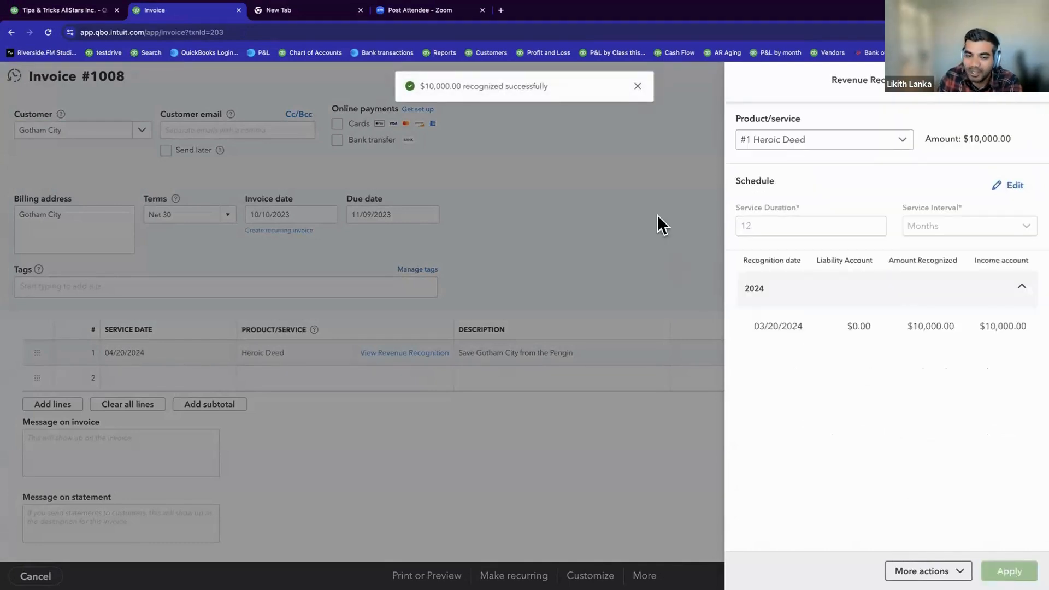
pyautogui.click(637, 86)
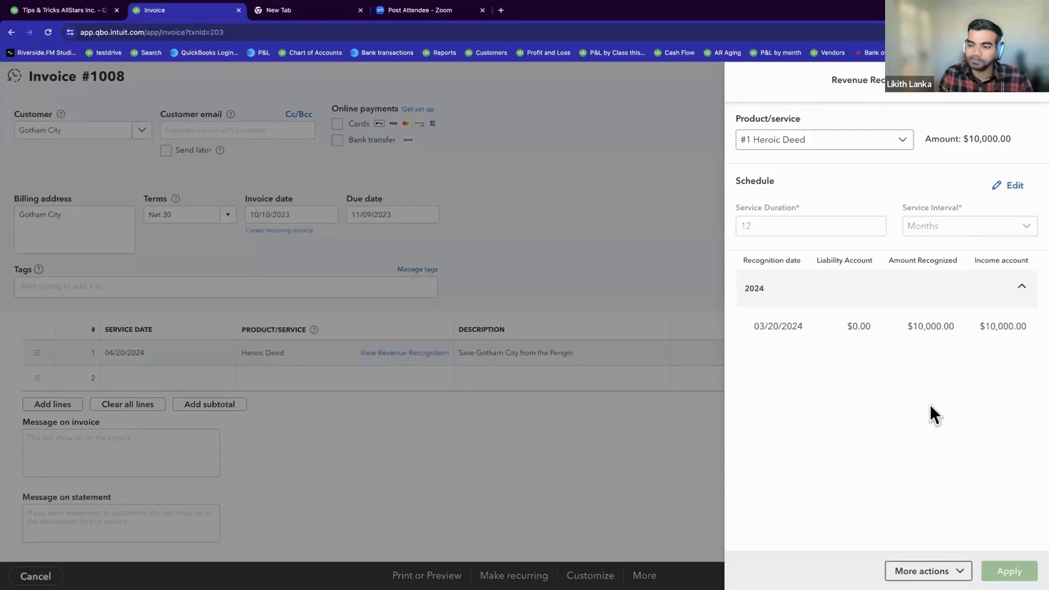
pyautogui.click(1029, 93)
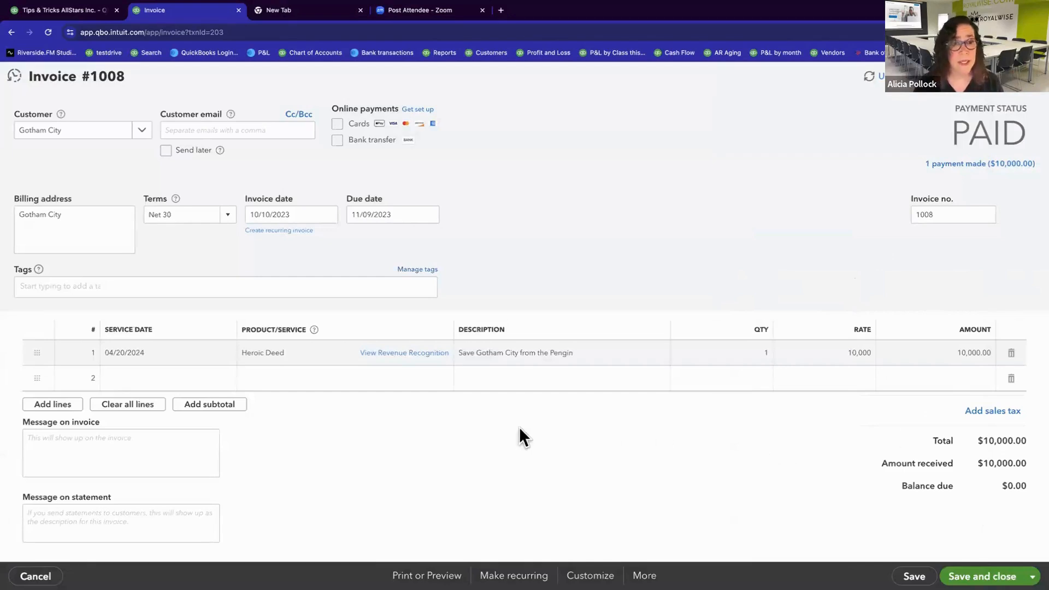
pyautogui.click(46, 575)
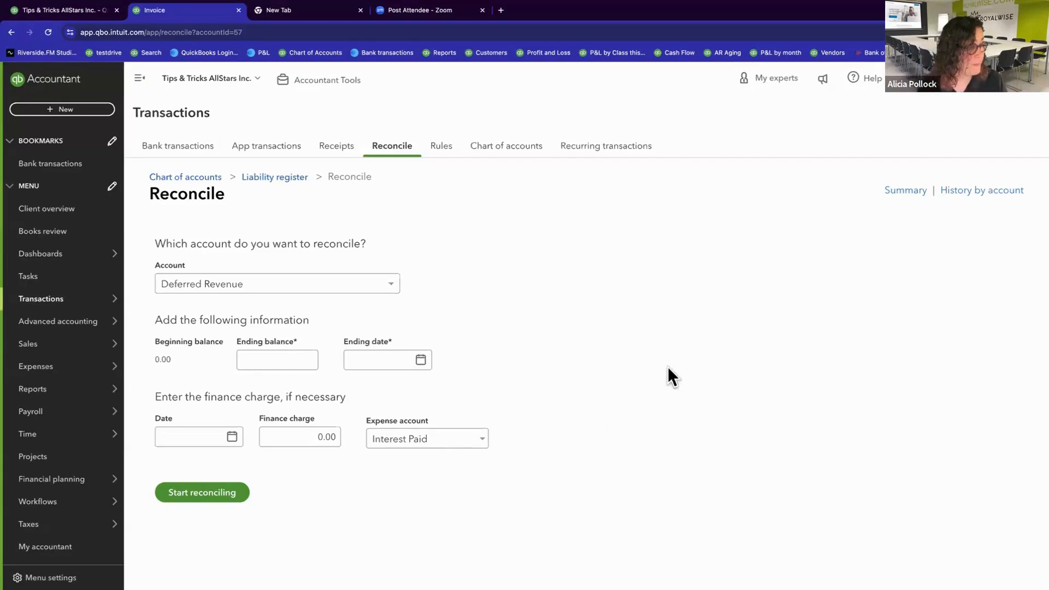
# Step: Switch to the slide presentation and advance to the Q&A slide
pyautogui.hotkey('ctrl', 'Left')
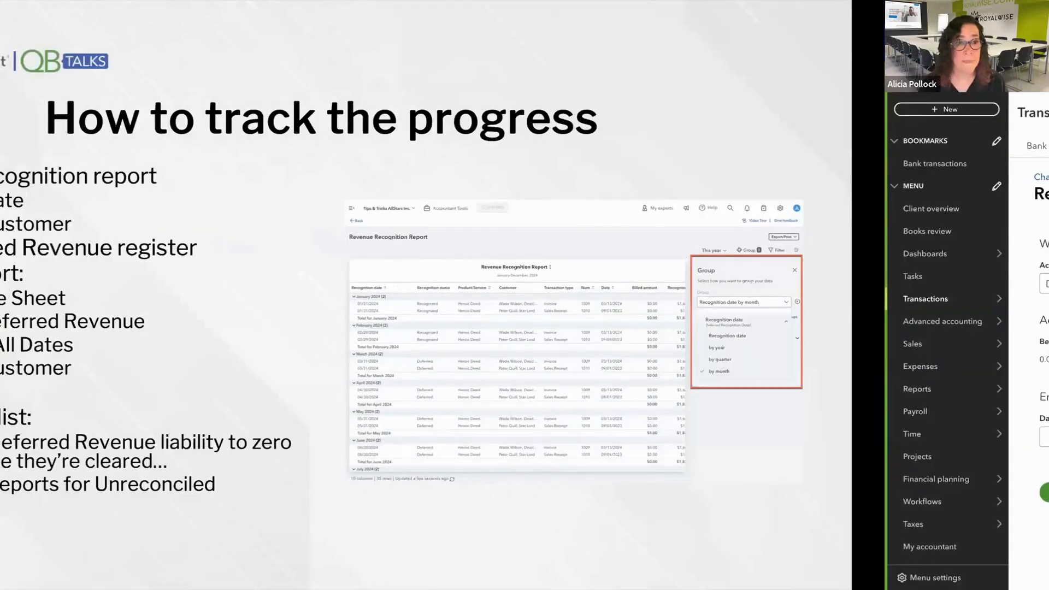
pyautogui.press('Right')
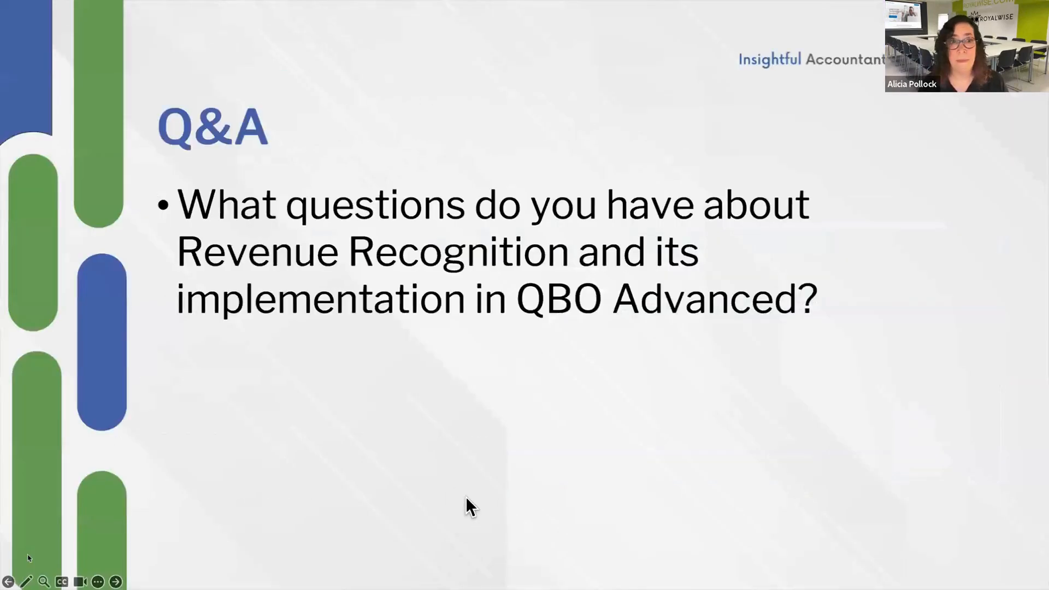